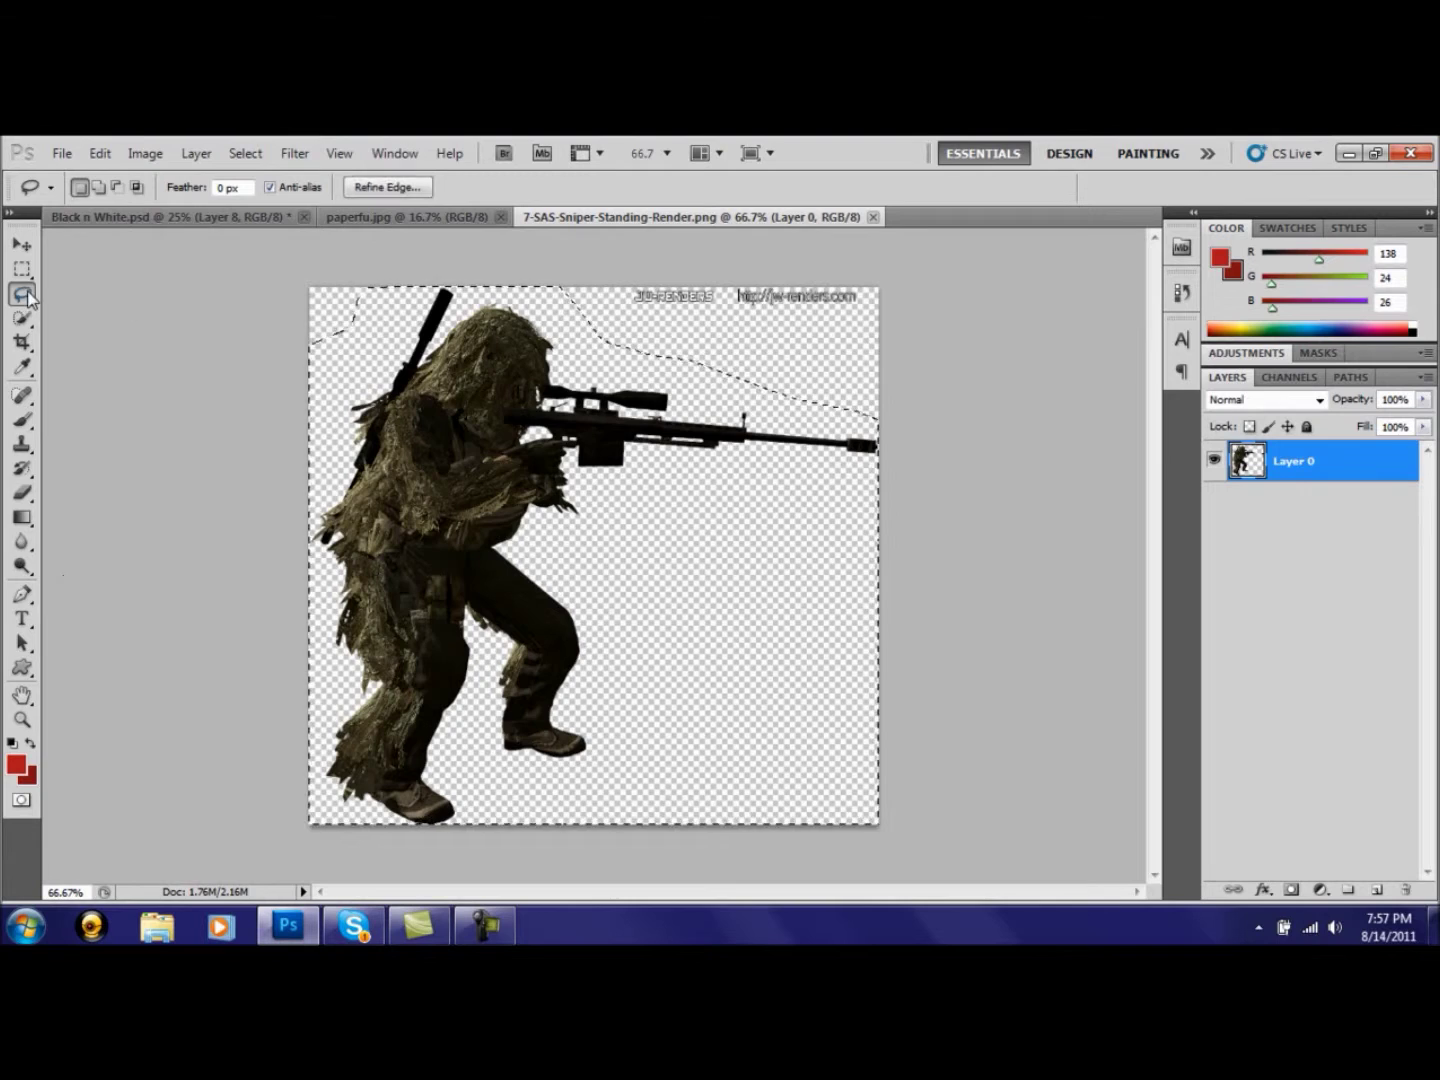
Resize the sniper cut-out, stack its layer above Layer 2, and position it beside the black panel's left edge
key(ctrl+t)
drag(560, 355, 599, 334)
key(Return)
drag(1300, 817, 1301, 471)
drag(425, 476, 391, 484)
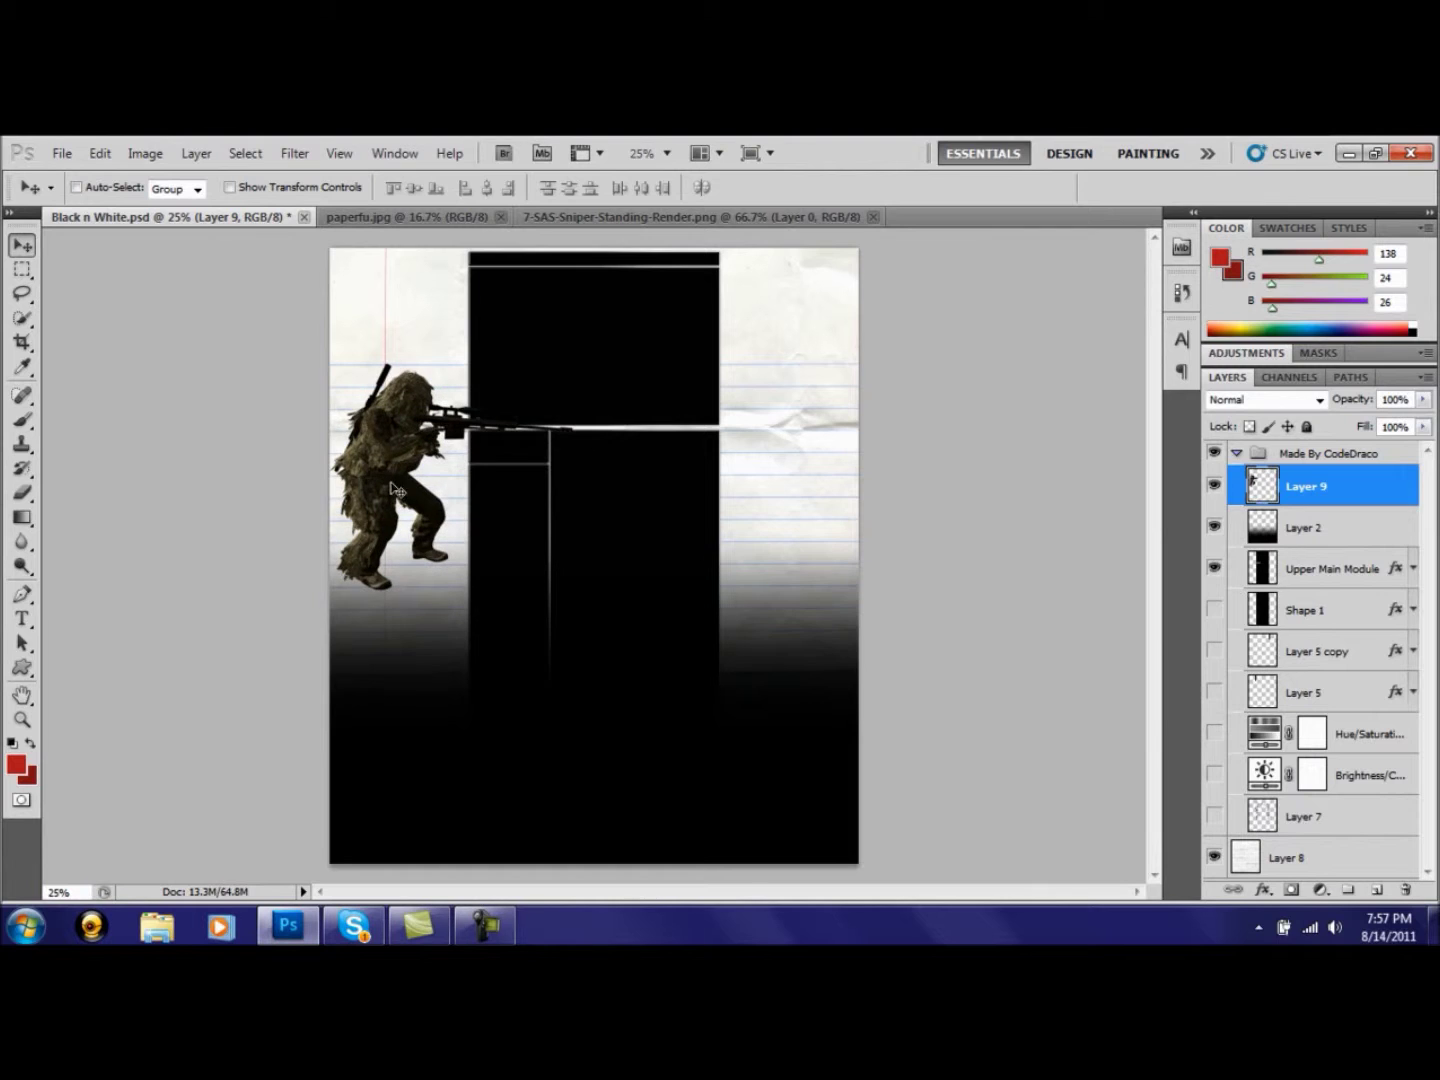
Open the 2-USMC-Pistol-Walking-Render image from the GFX folder
click(73, 152)
click(80, 199)
mouse_move(812, 293)
mouse_down()
mouse_move(814, 319)
mouse_move(818, 298)
mouse_up()
click(516, 391)
click(779, 564)
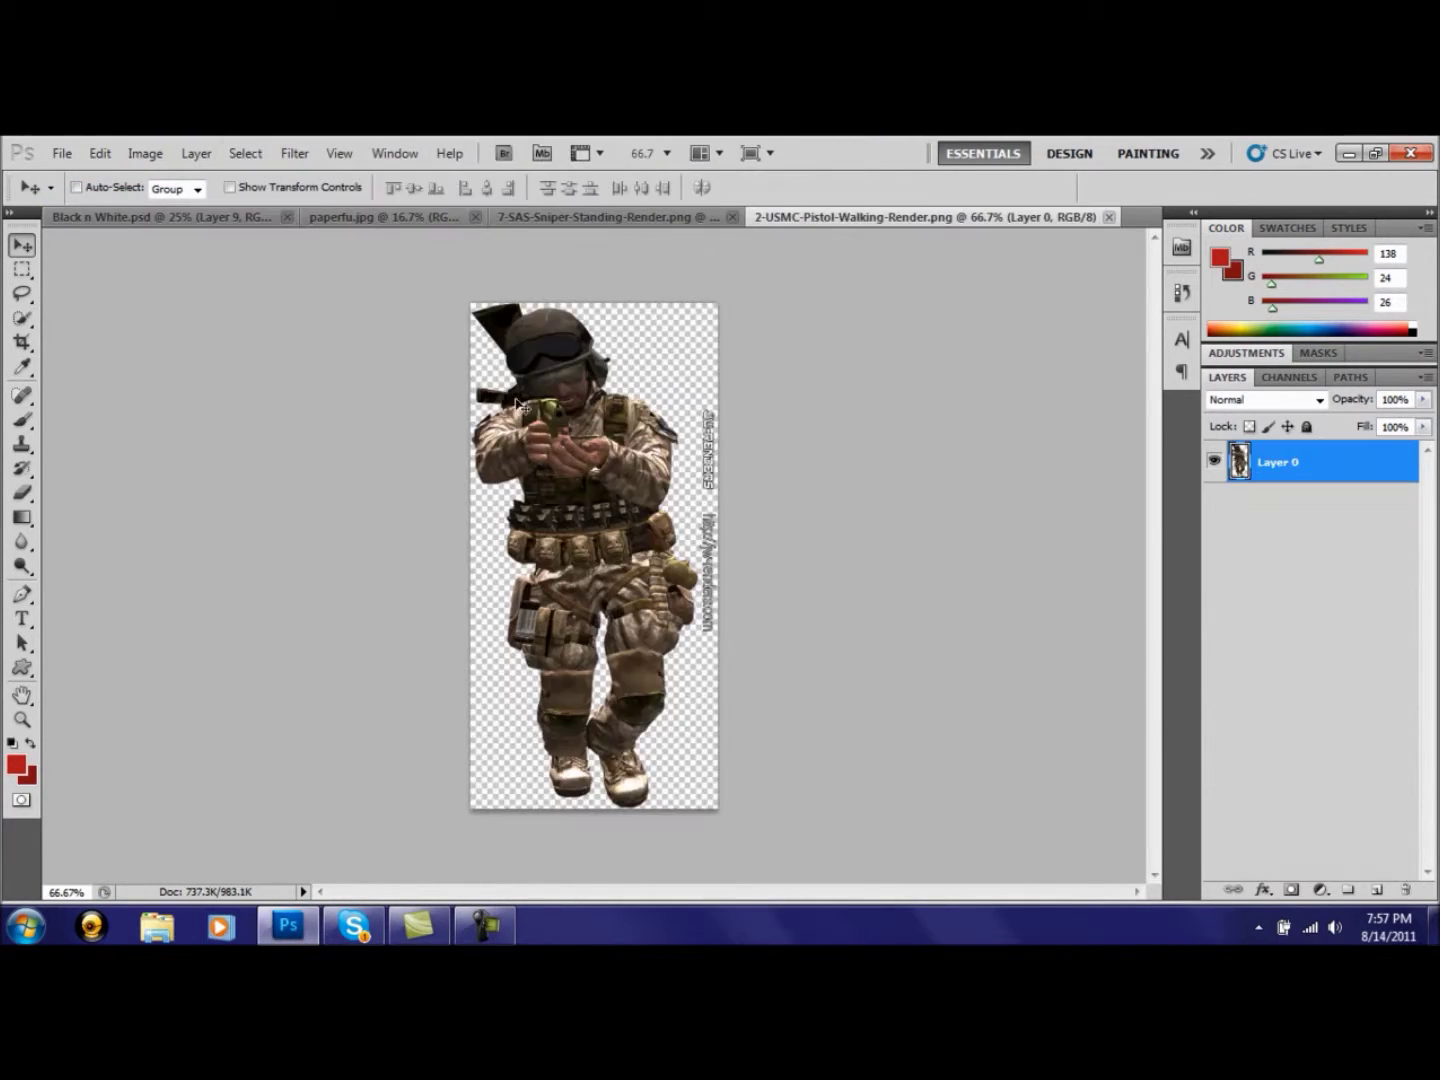
Lasso the soldier without the watermark text and place him, resized, on the paper right of the black panel in Black n White.psd
key(l)
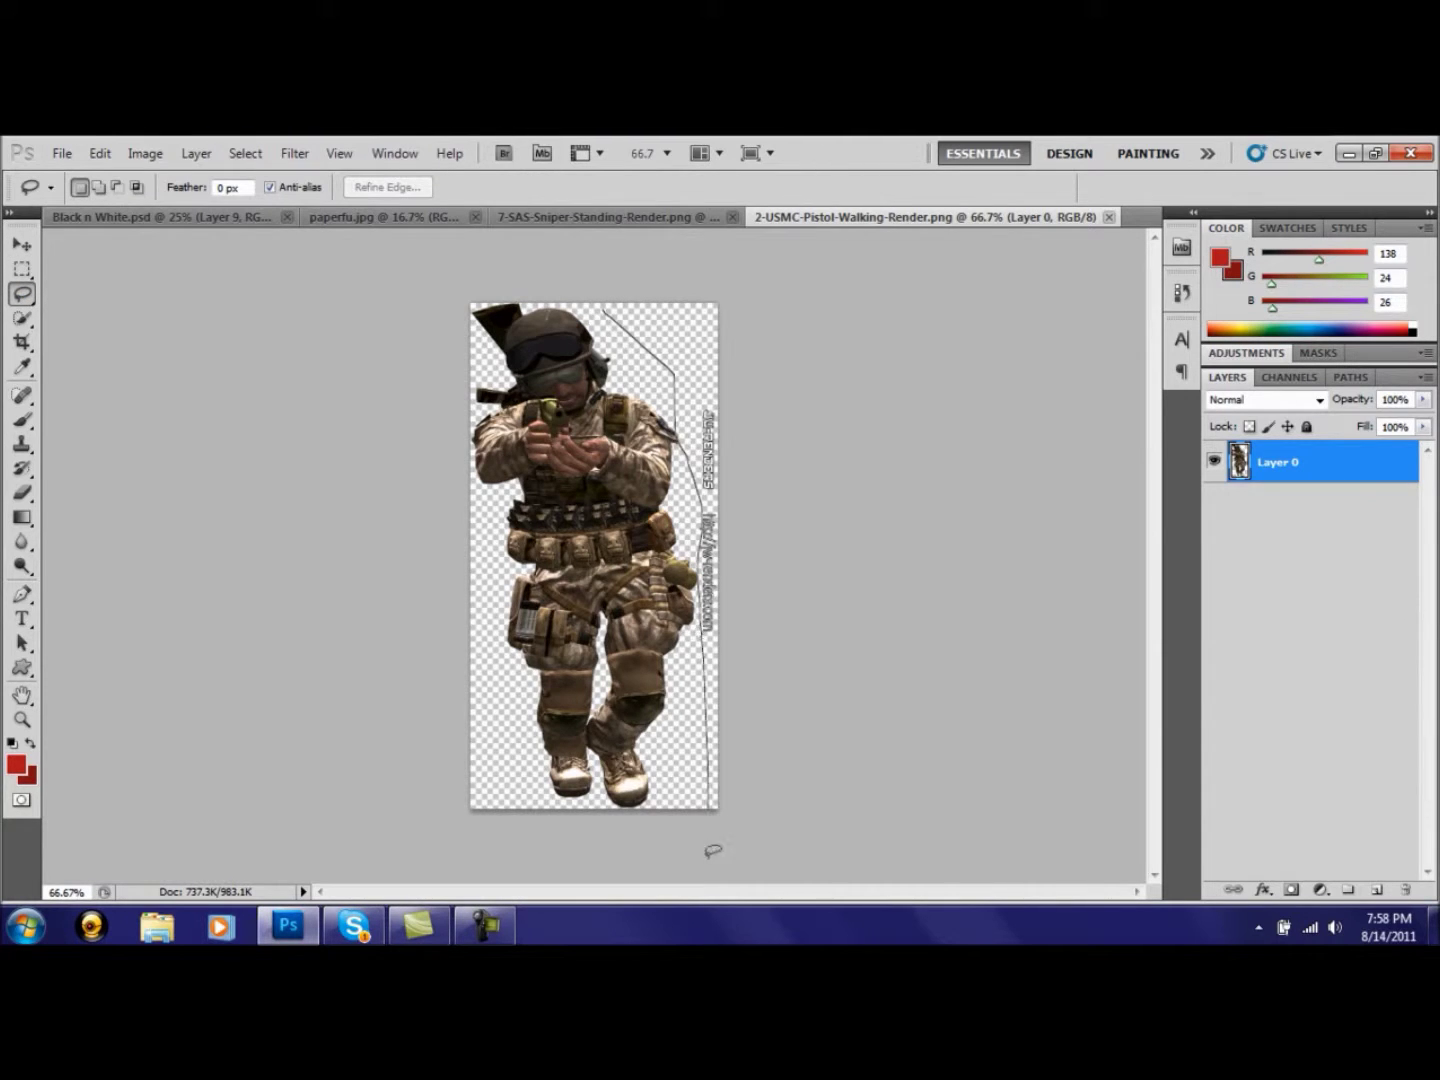
click(24, 250)
drag(589, 430, 758, 348)
key(Return)
drag(808, 431, 797, 468)
Open the 30-Knife-Render image from the GFX folder
click(60, 153)
click(272, 194)
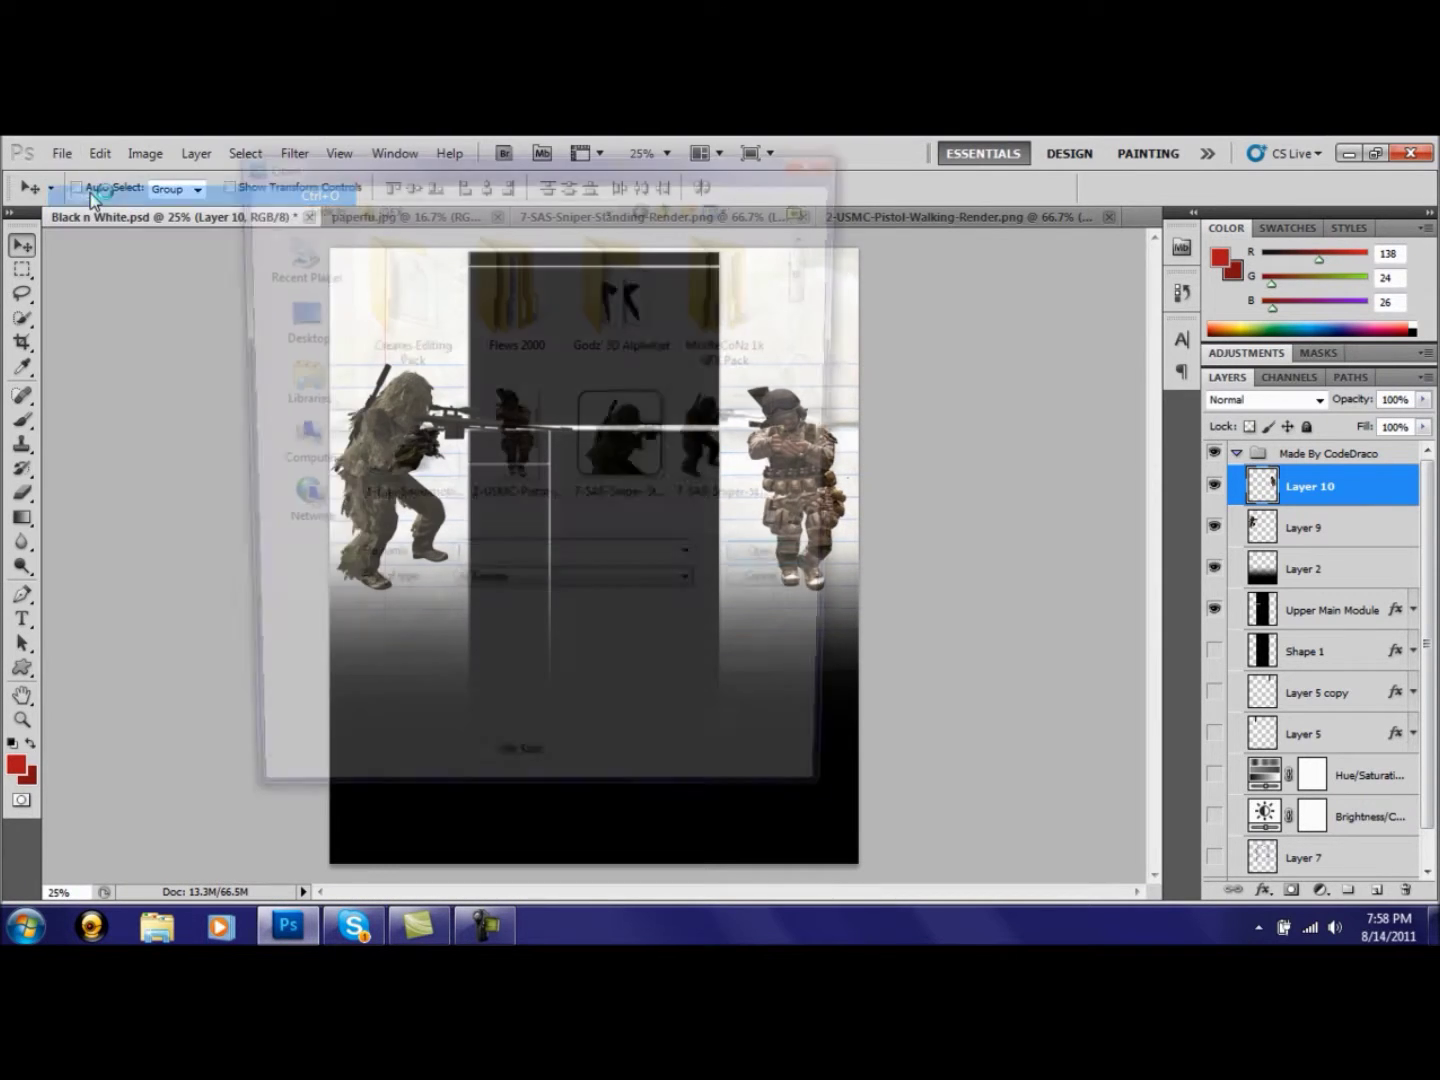
scroll(822, 318, down, 3)
scroll(822, 319, up, 1)
click(515, 430)
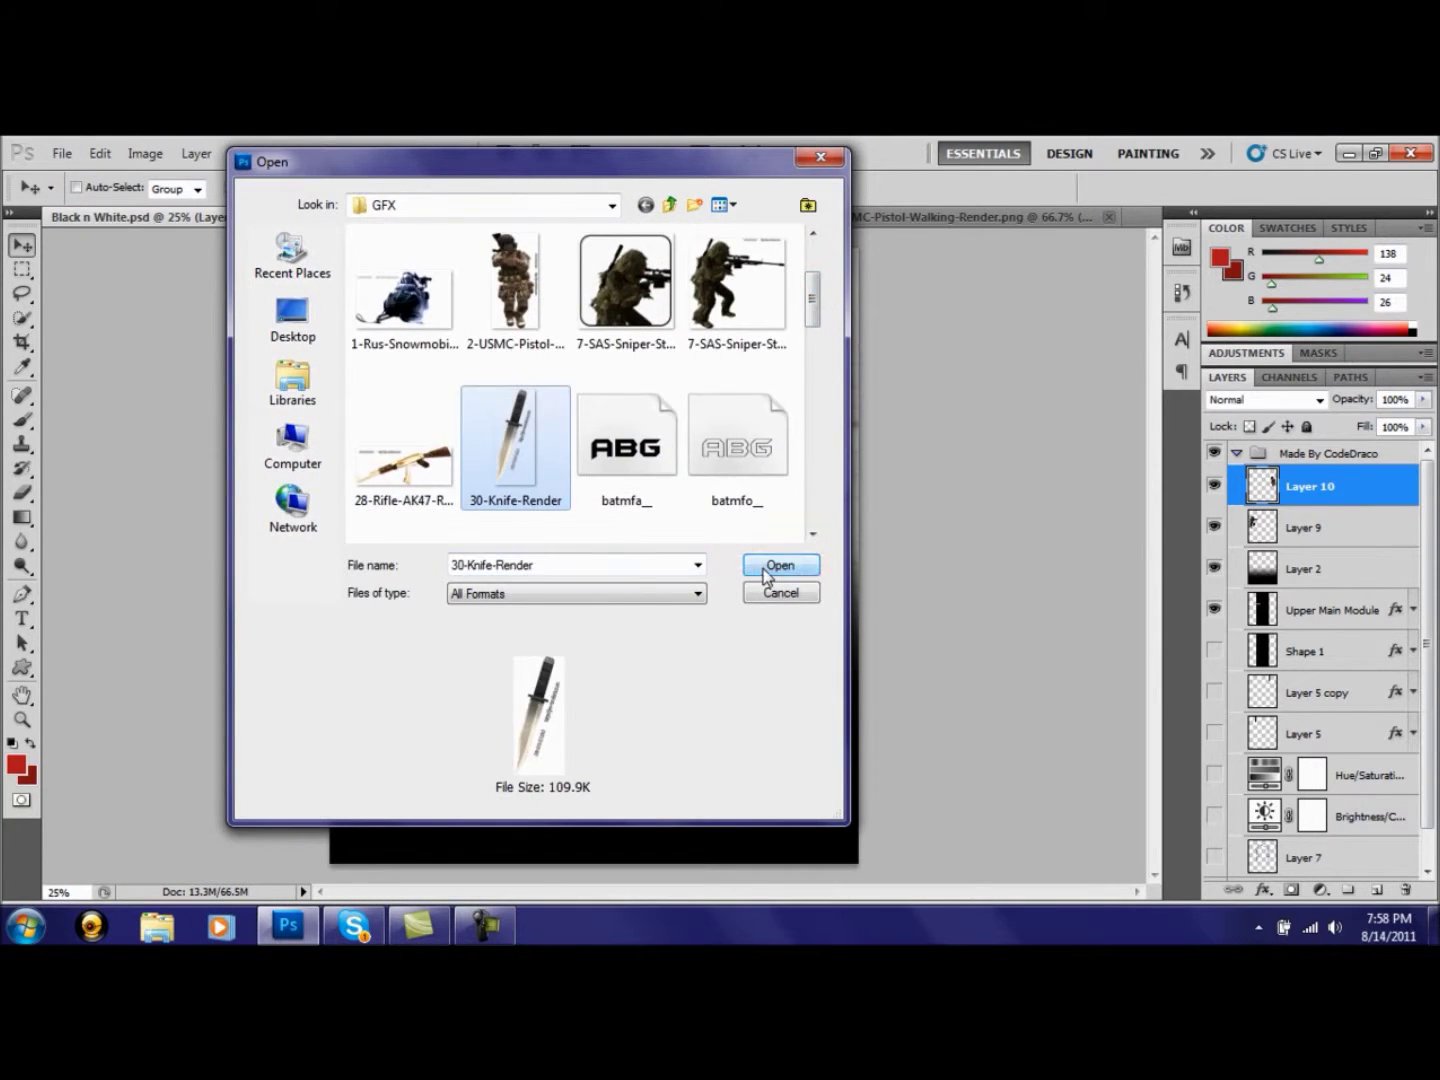
click(779, 565)
Lasso the knife without the watermark and place it, scaled down to about half, behind the soldier's head on a layer below his
key(l)
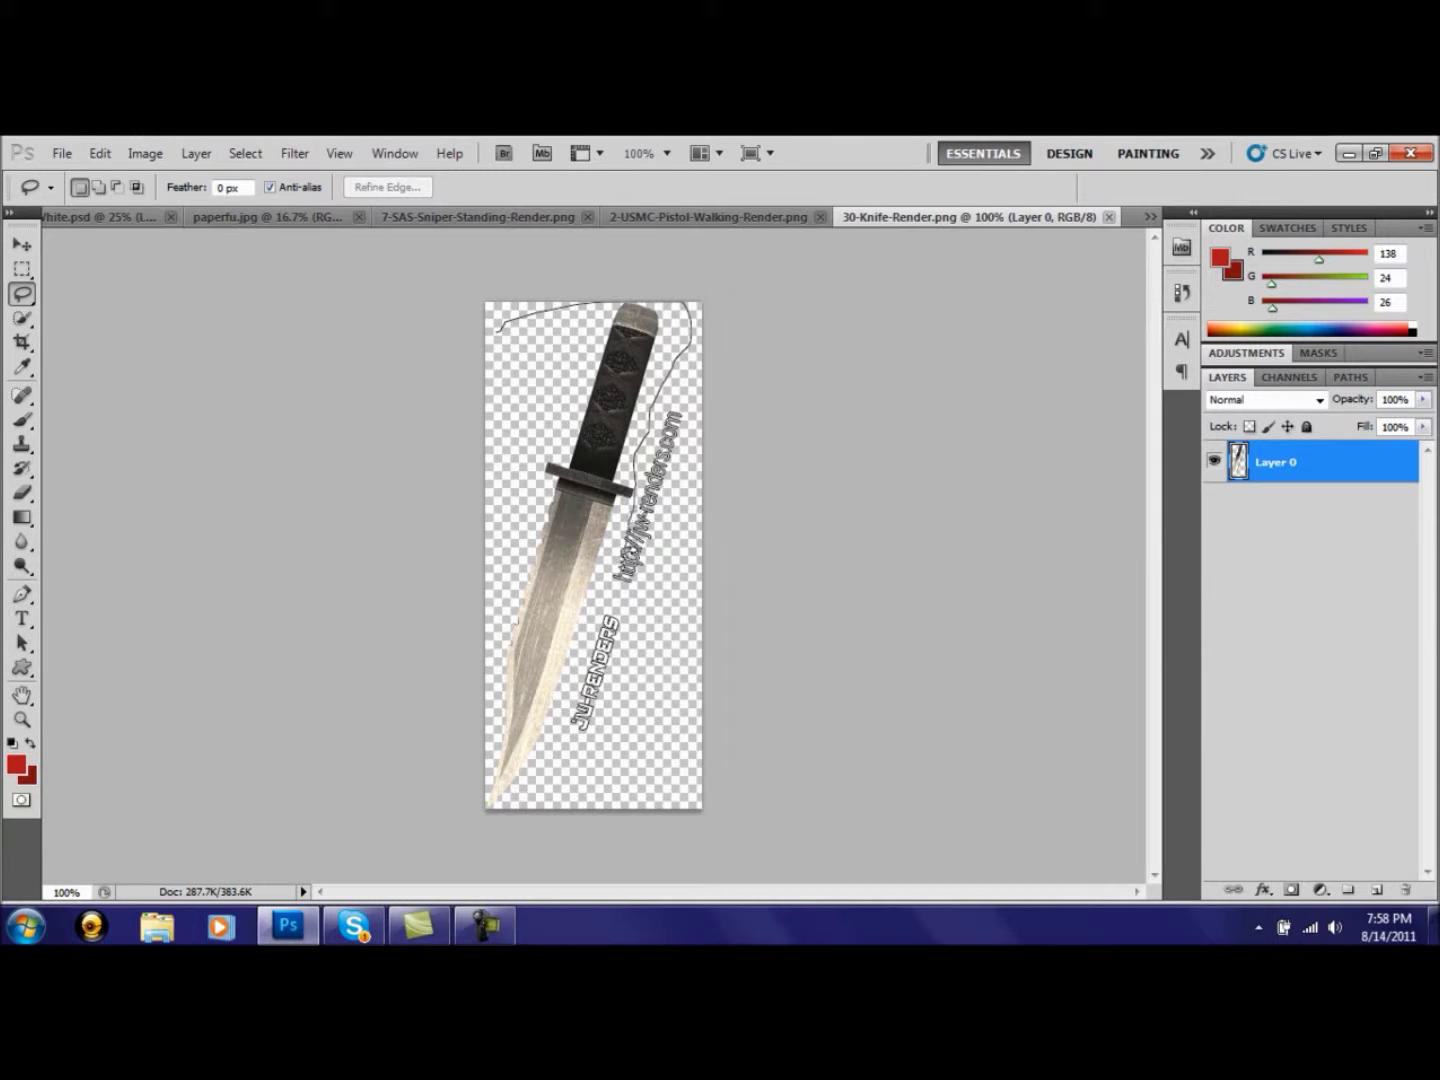
key(v)
mouse_move(329, 355)
mouse_down()
mouse_move(112, 219)
mouse_move(561, 429)
mouse_up()
key(ctrl+t)
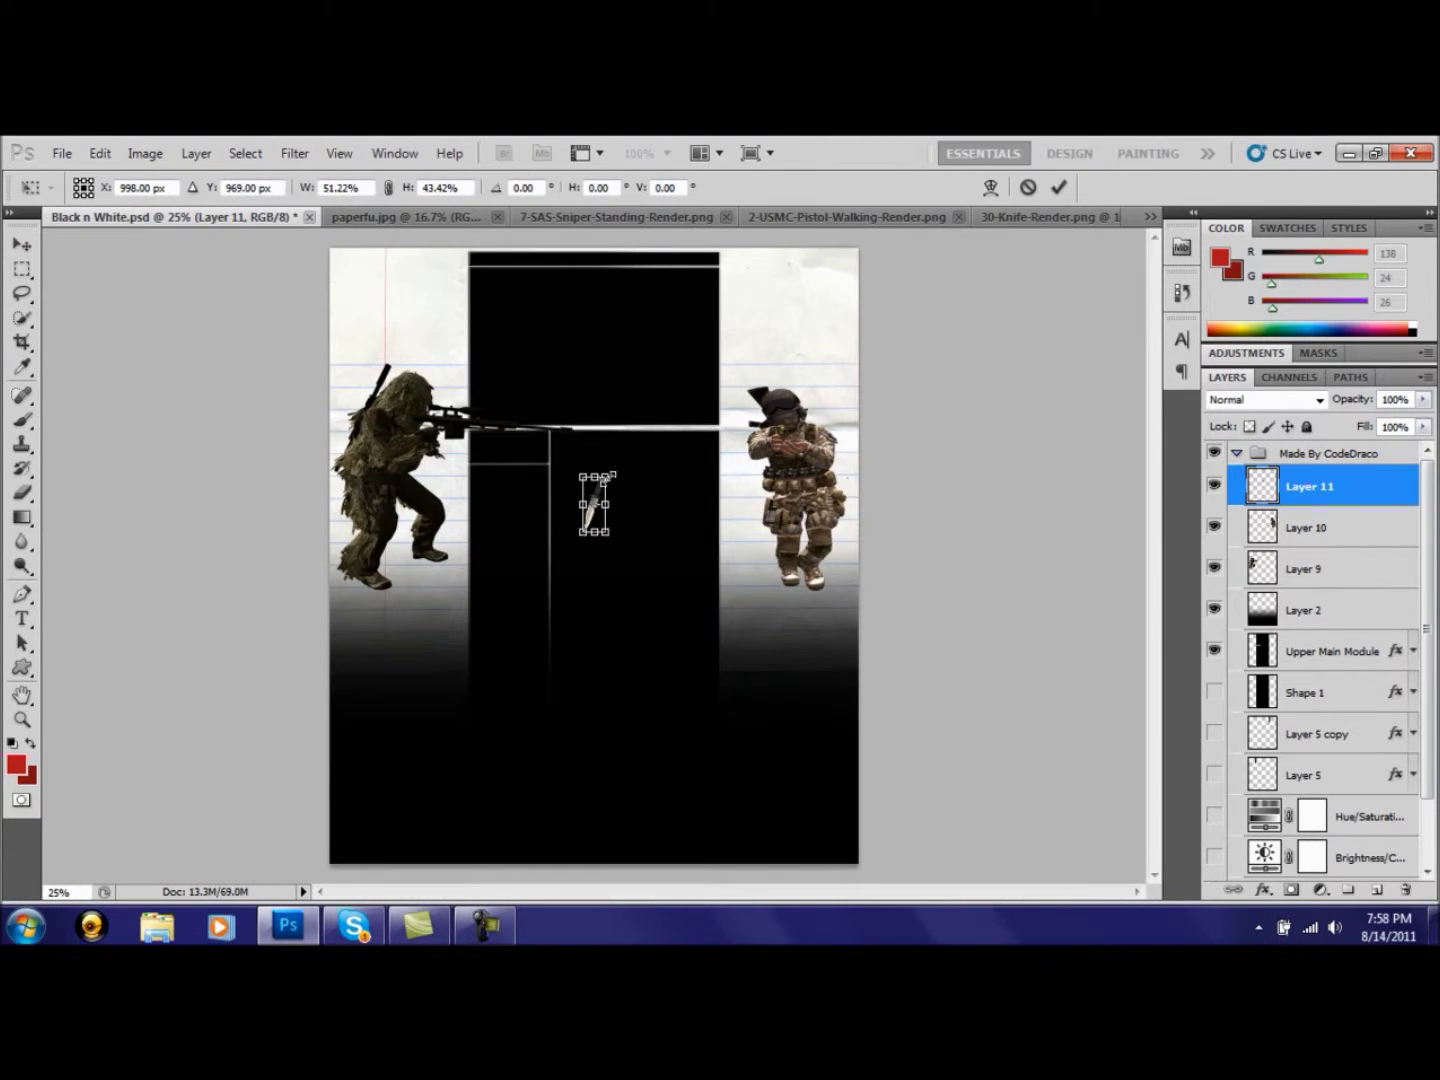
key(Return)
drag(1319, 487, 1334, 537)
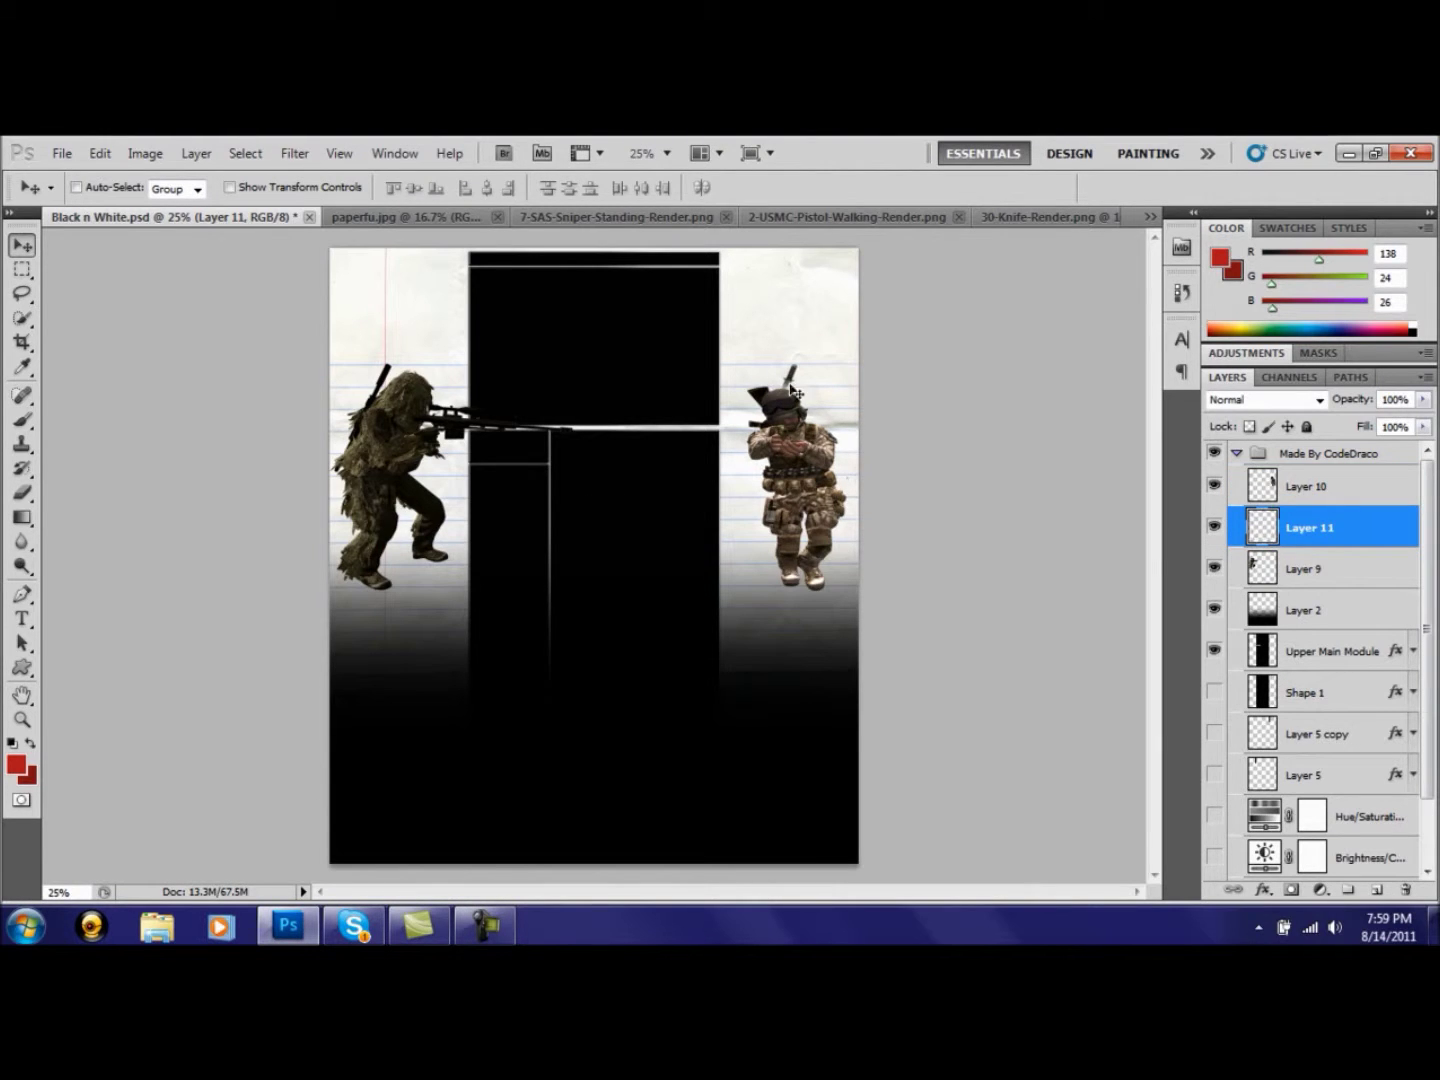
Look through the Renders folder of the Flews 2000 pack for a usable image
click(63, 153)
click(103, 196)
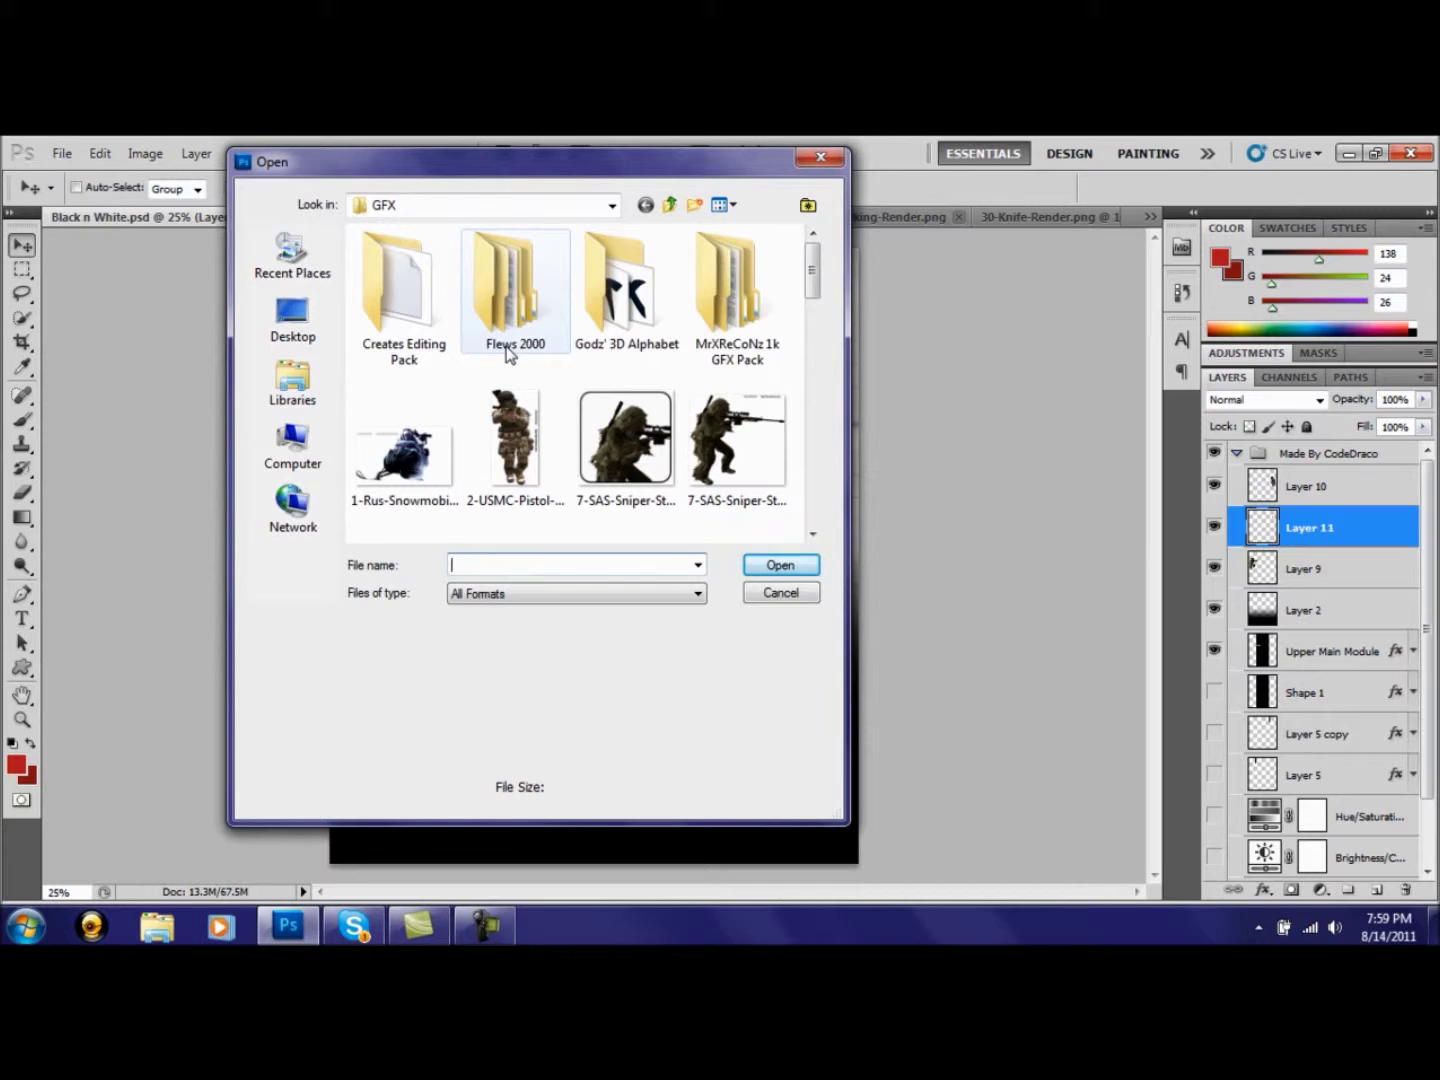
double_click(510, 300)
scroll(816, 526, down, 2)
double_click(401, 462)
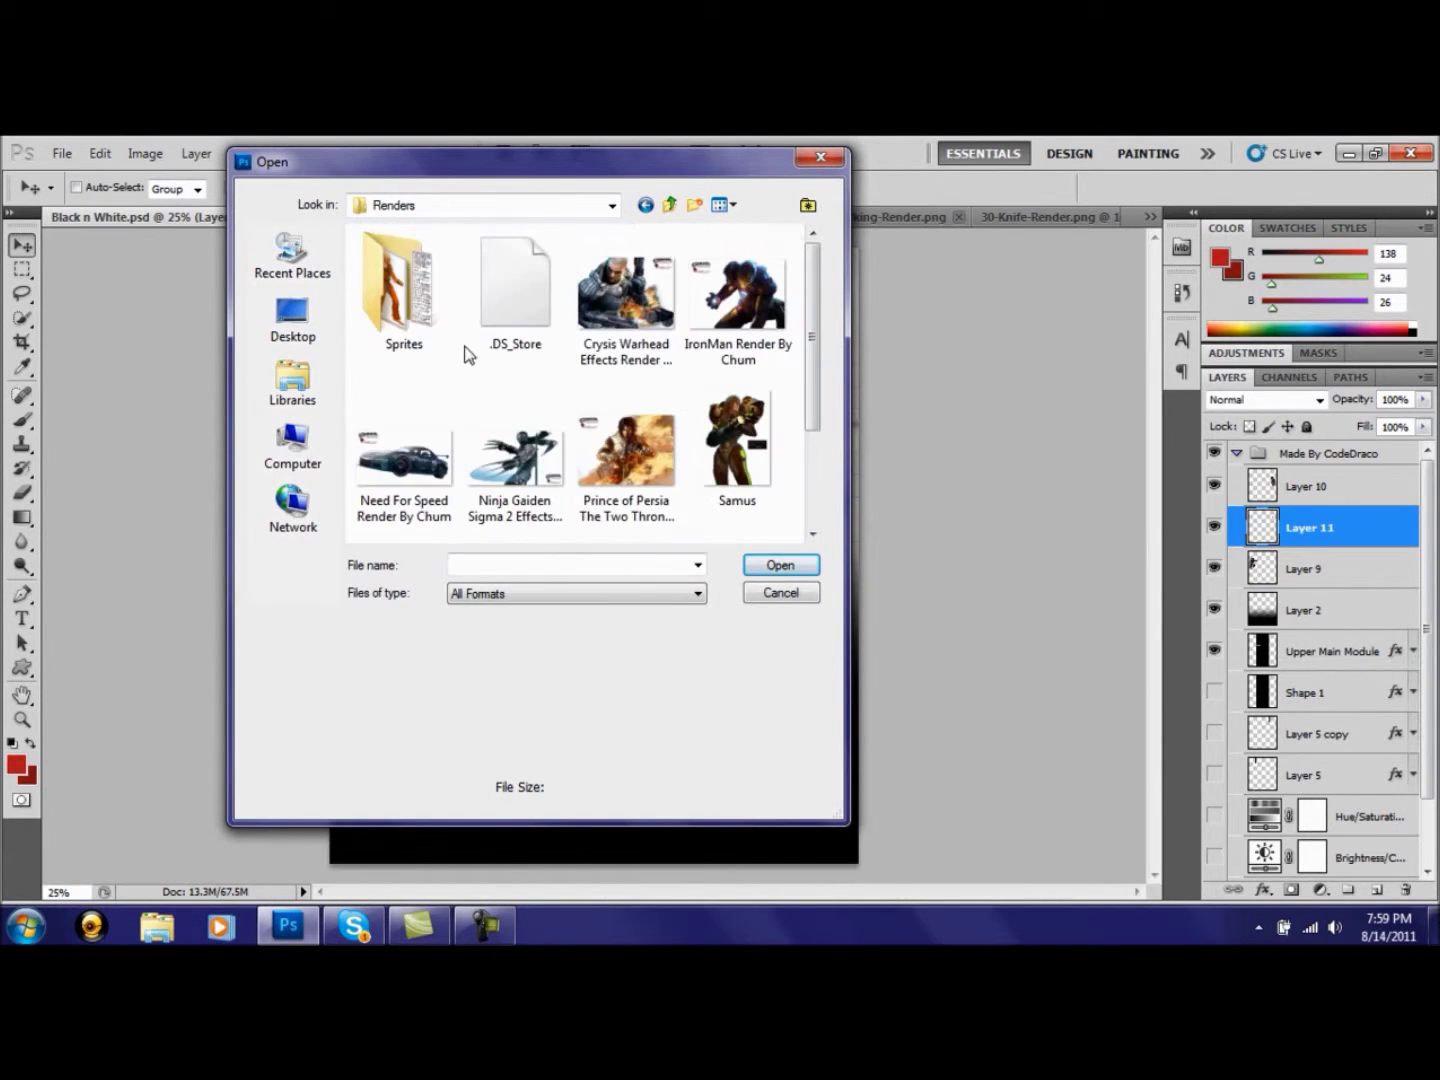
click(645, 205)
click(645, 205)
Open the first image in the Blood Splatter screenshots folder of the Creates Editing Pack
double_click(400, 309)
double_click(400, 281)
double_click(430, 342)
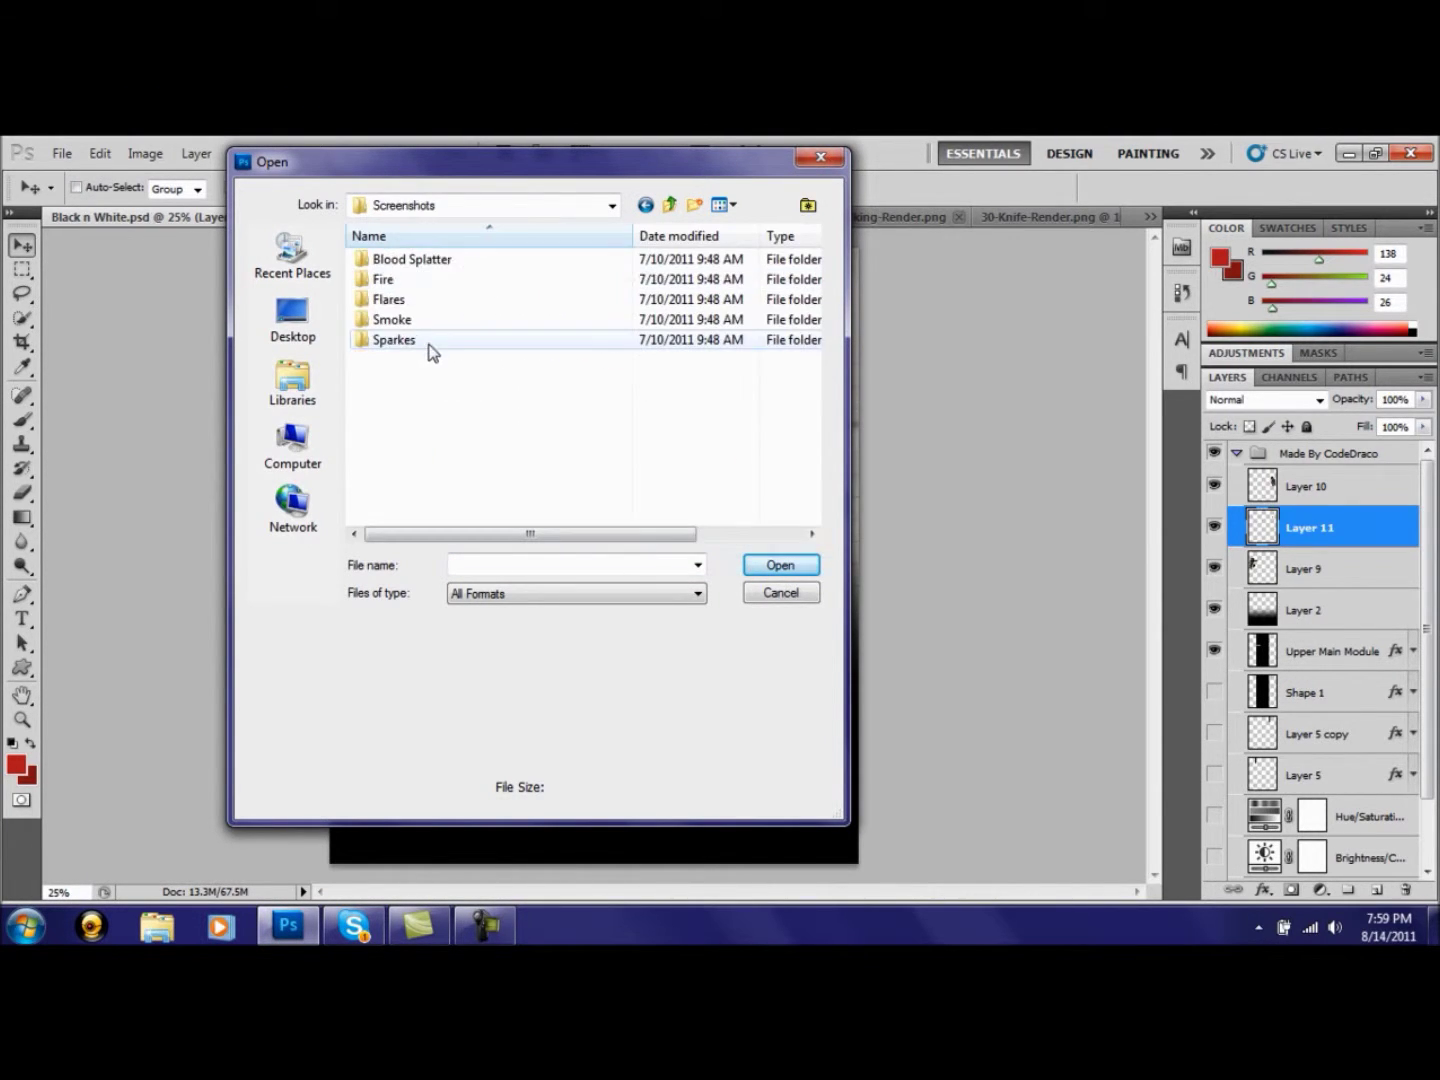
double_click(419, 260)
click(403, 304)
click(779, 566)
Bring the blood splatter image into Black n White.psd on a layer between the soldier and the knife
drag(526, 540, 688, 486)
click(728, 447)
drag(739, 545, 615, 451)
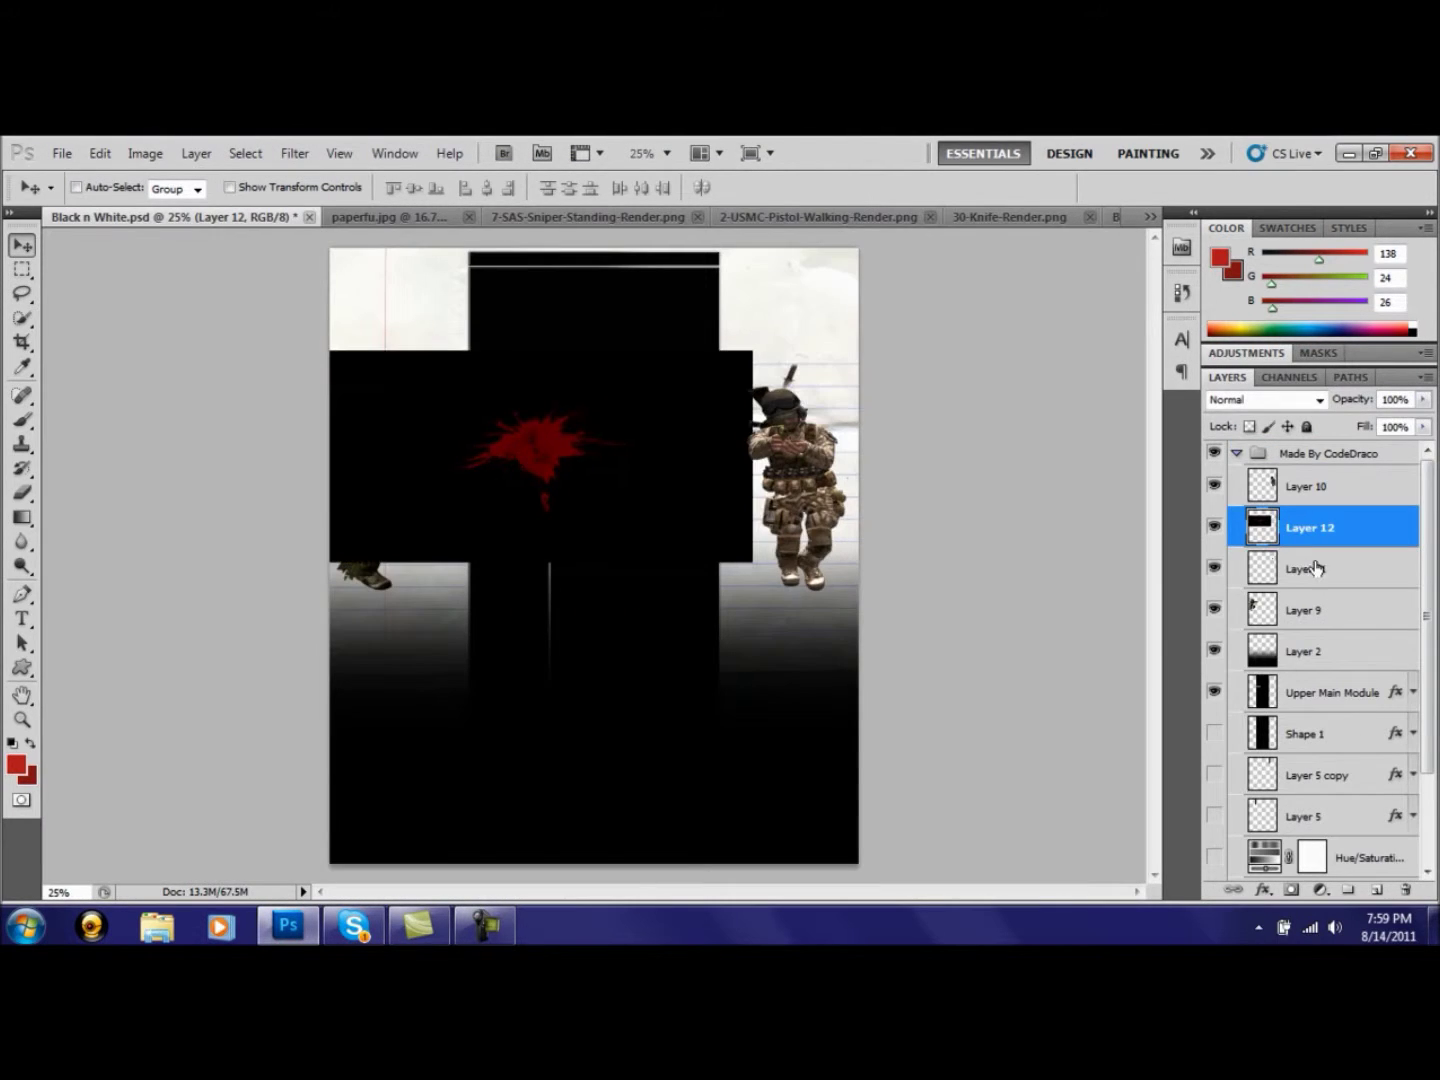
Set the blood splatter layer's blend mode to Lighten and move the splatter behind the soldier's head
double_click(1361, 534)
click(1163, 343)
click(1162, 412)
click(1161, 342)
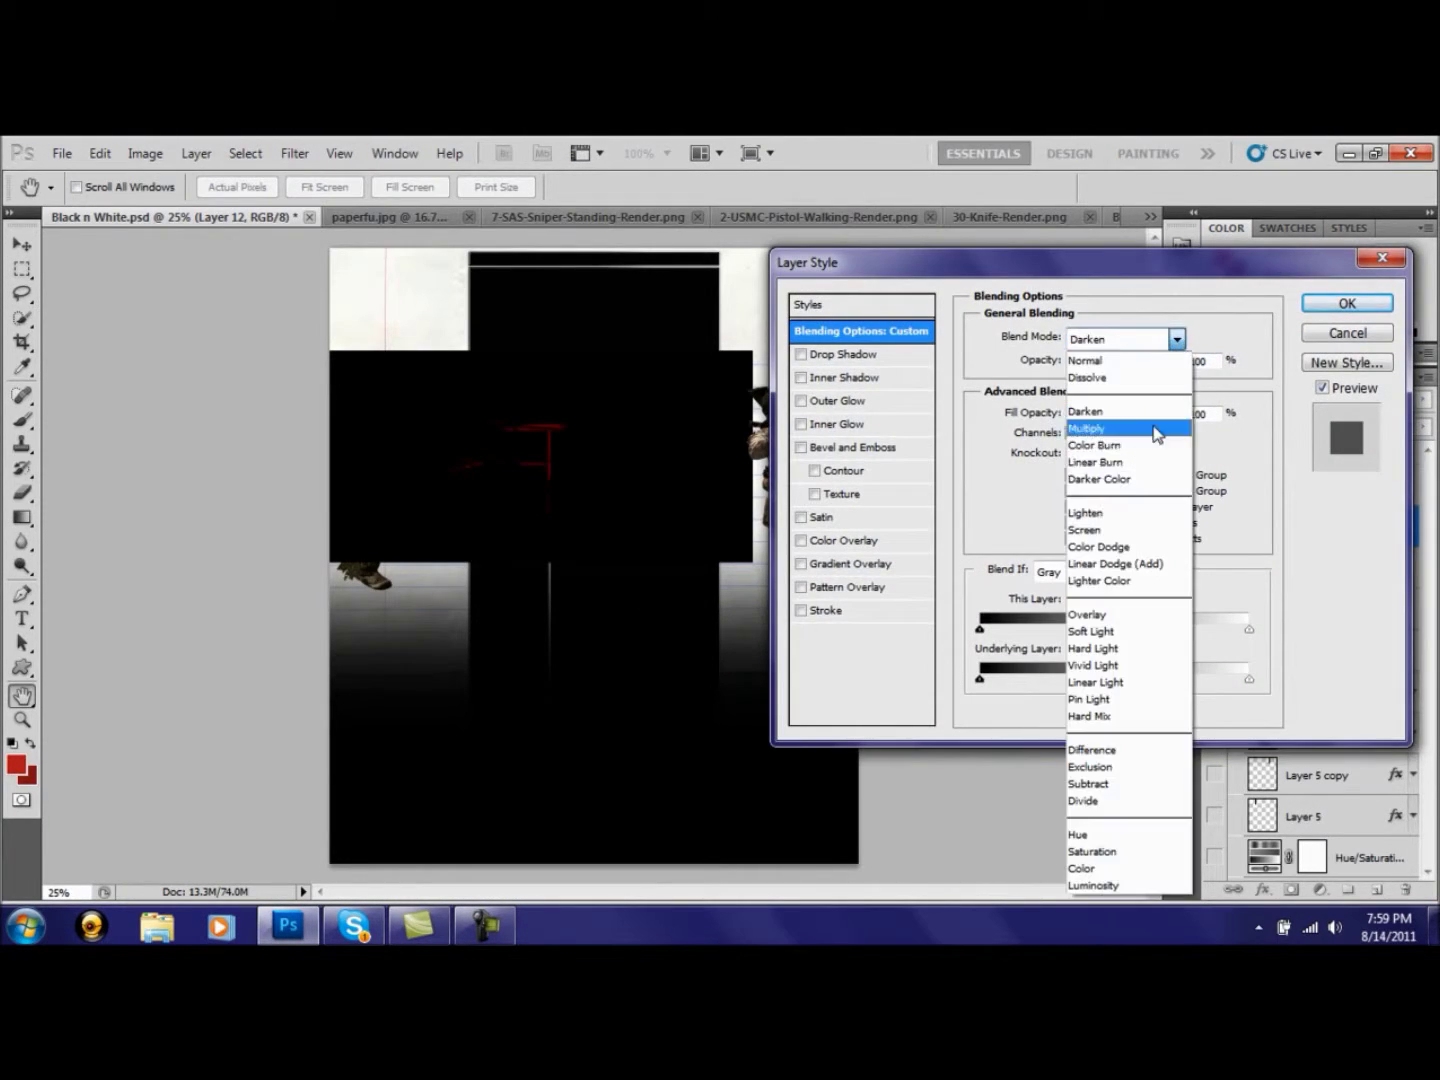
click(1129, 514)
click(1347, 303)
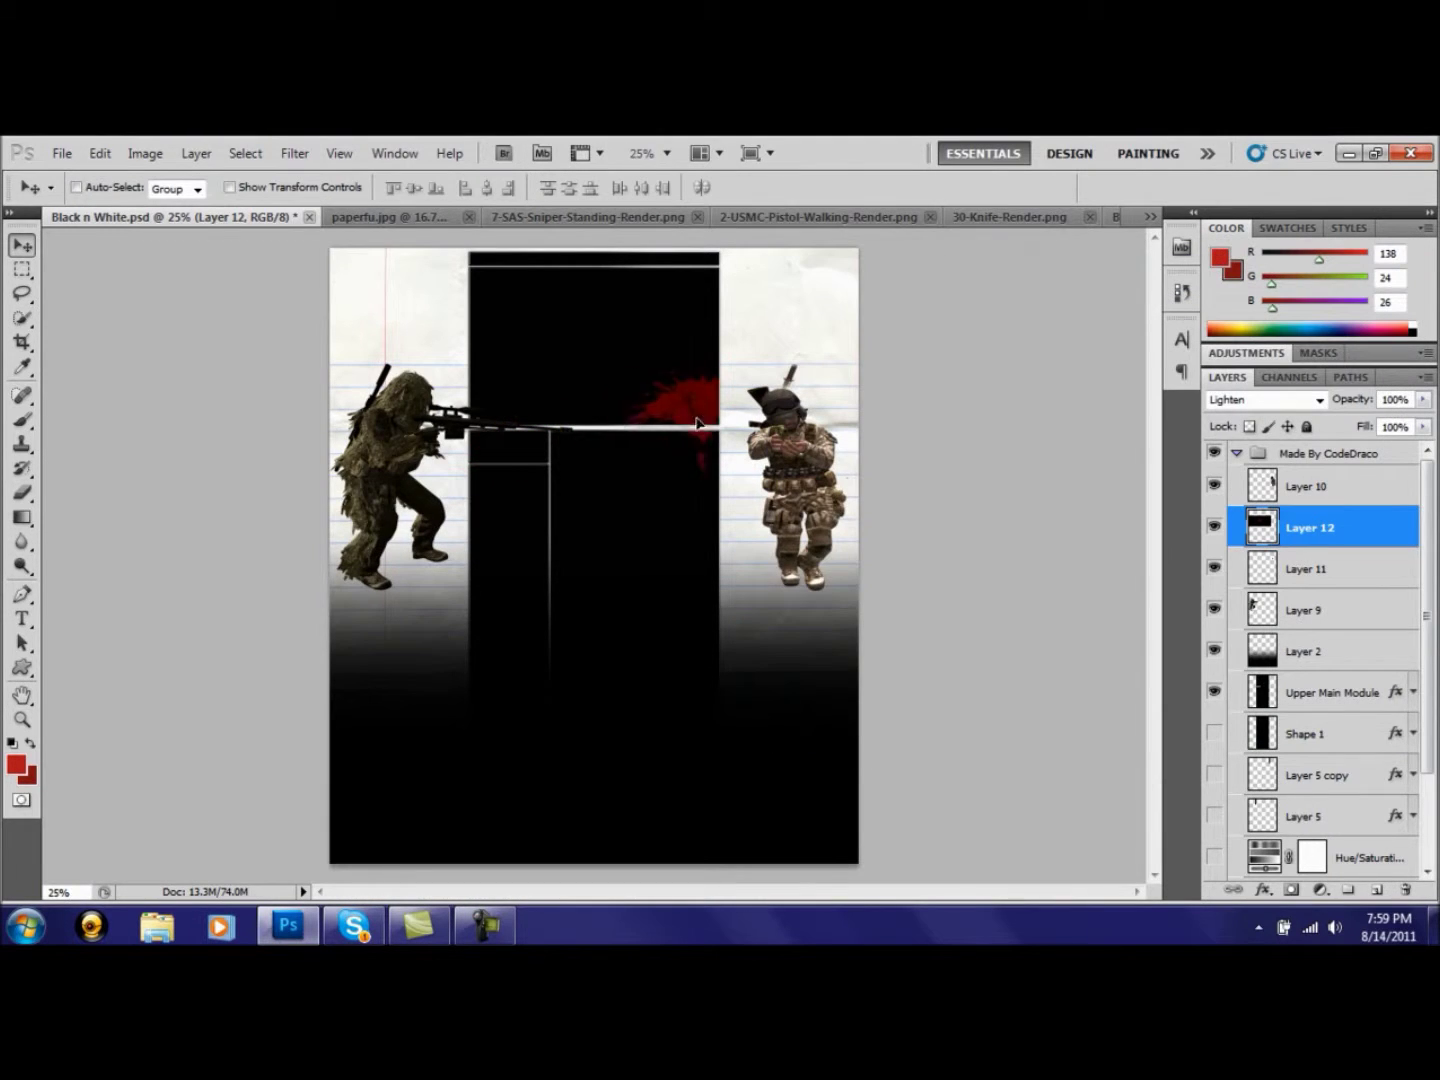
drag(715, 396, 665, 428)
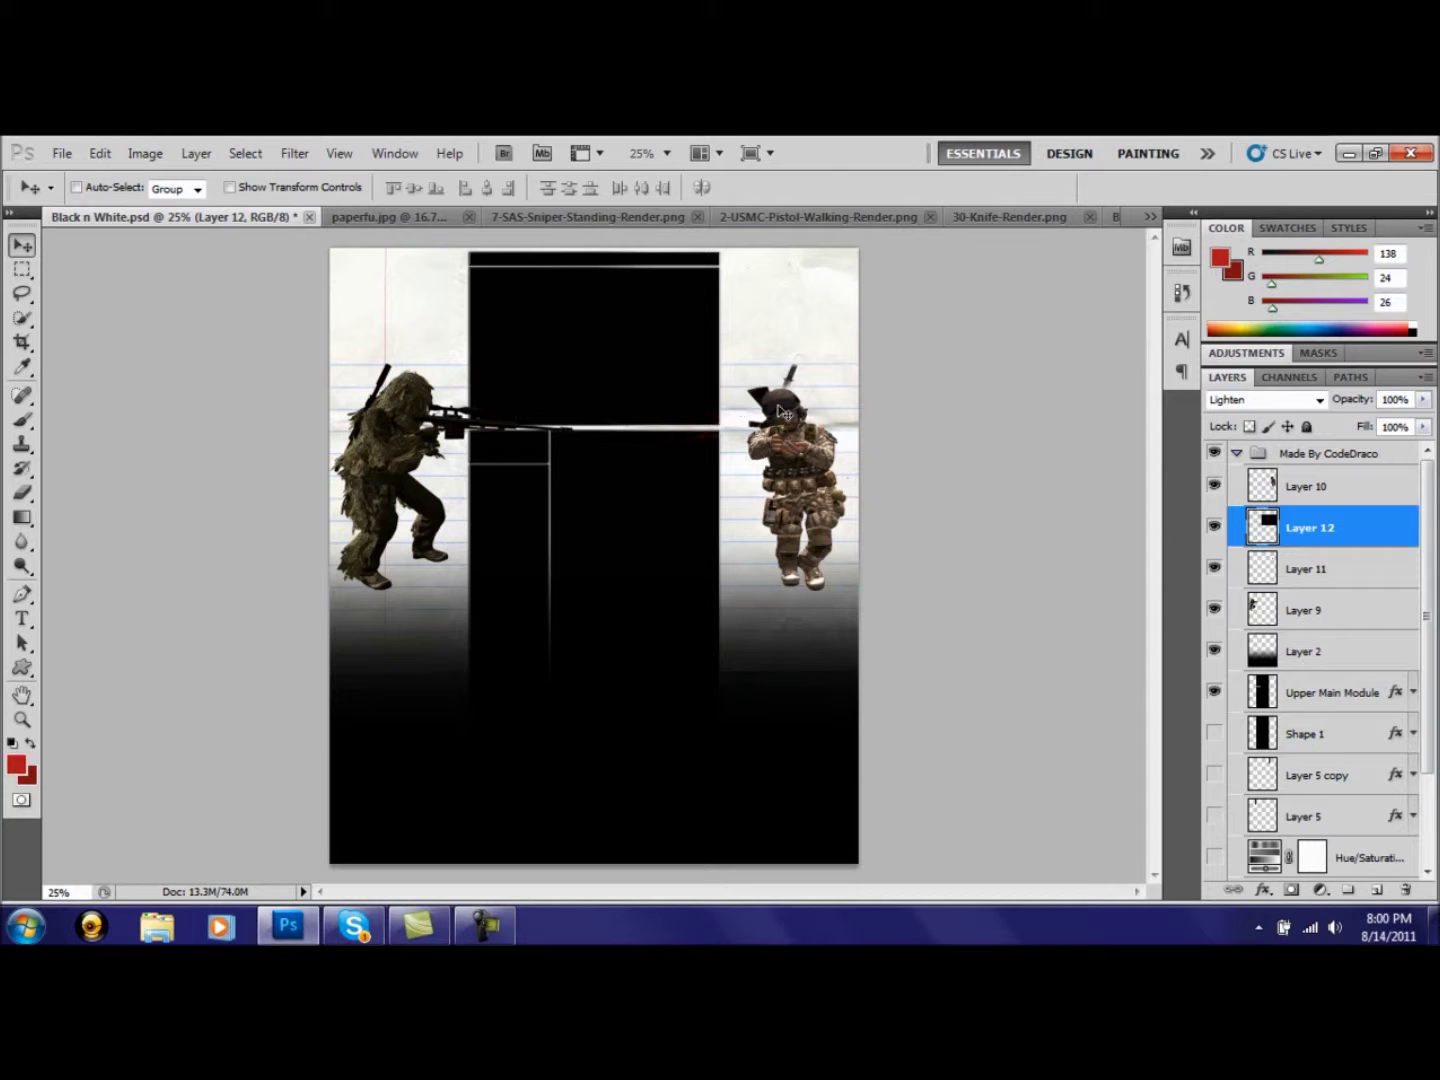
Try the Darken, Color Dodge and Overlay blend modes on the blood splatter layer, and delete the layer
double_click(1375, 527)
click(1175, 337)
click(1139, 426)
click(1346, 303)
double_click(1282, 532)
click(1175, 338)
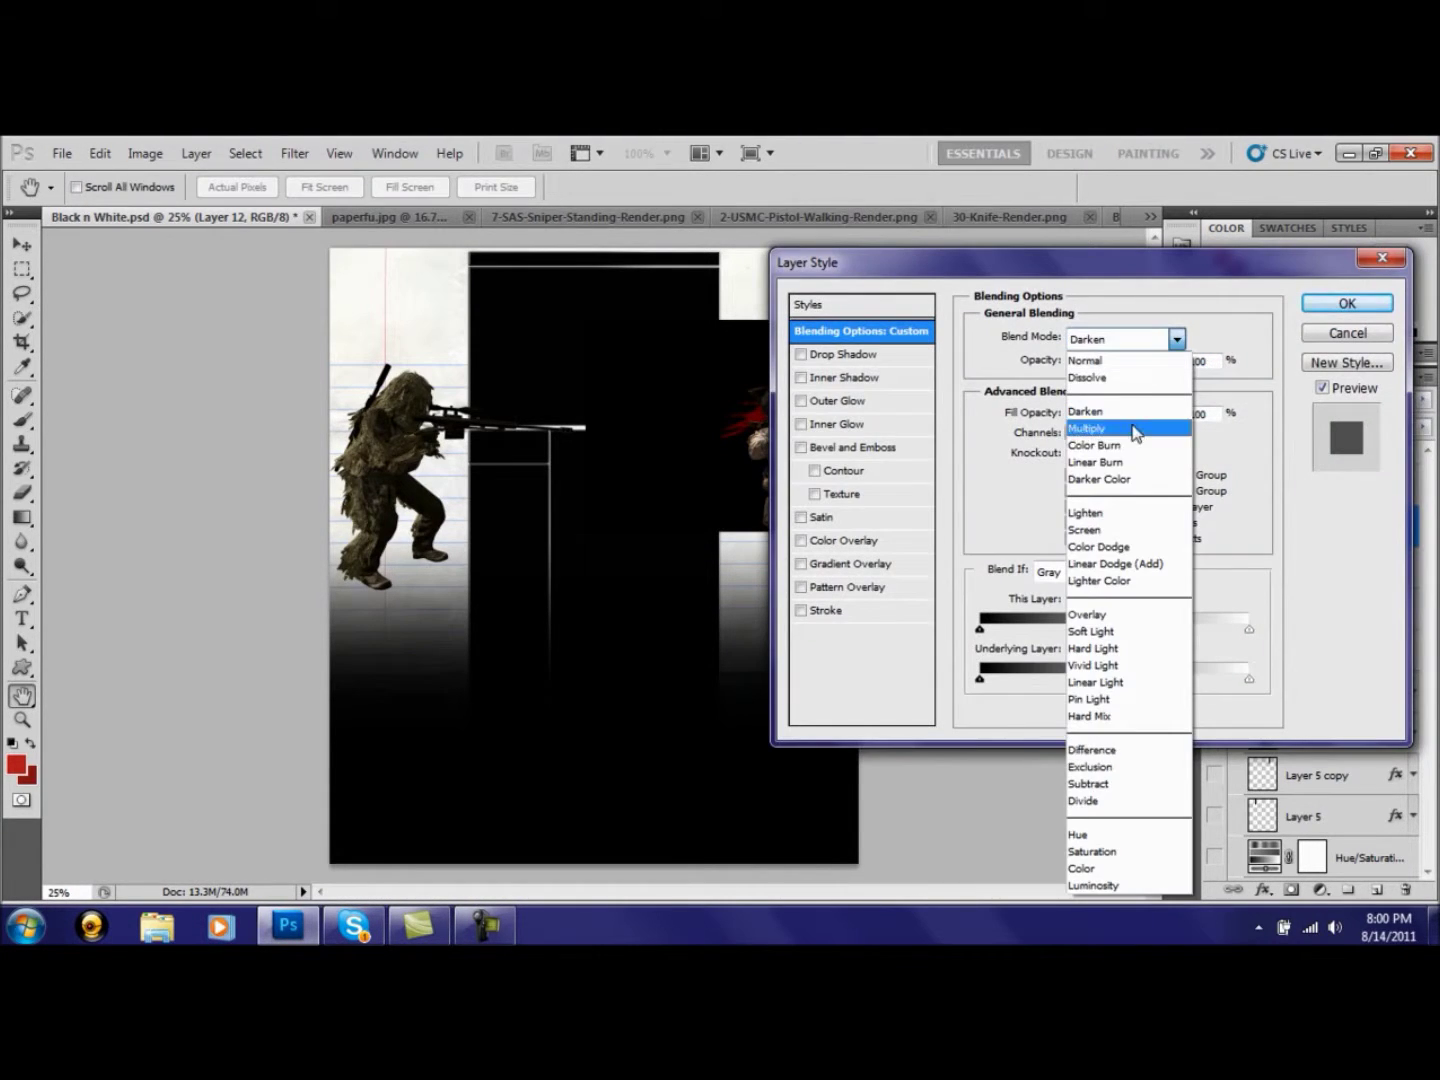
click(1139, 549)
click(1175, 337)
click(1121, 615)
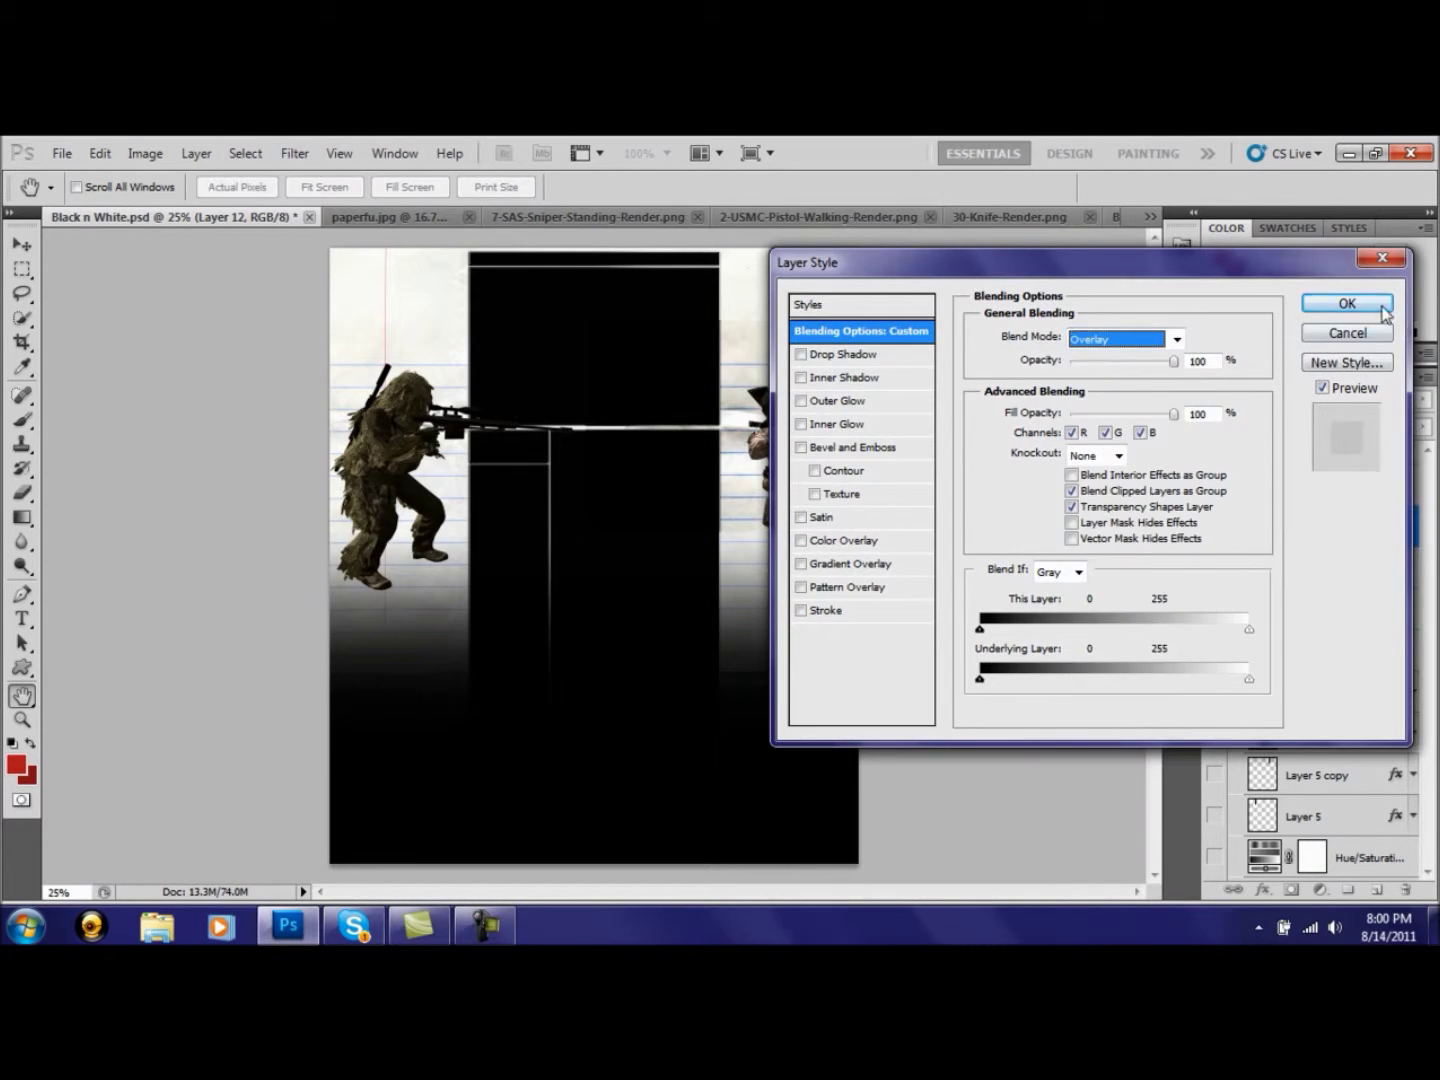
click(1347, 303)
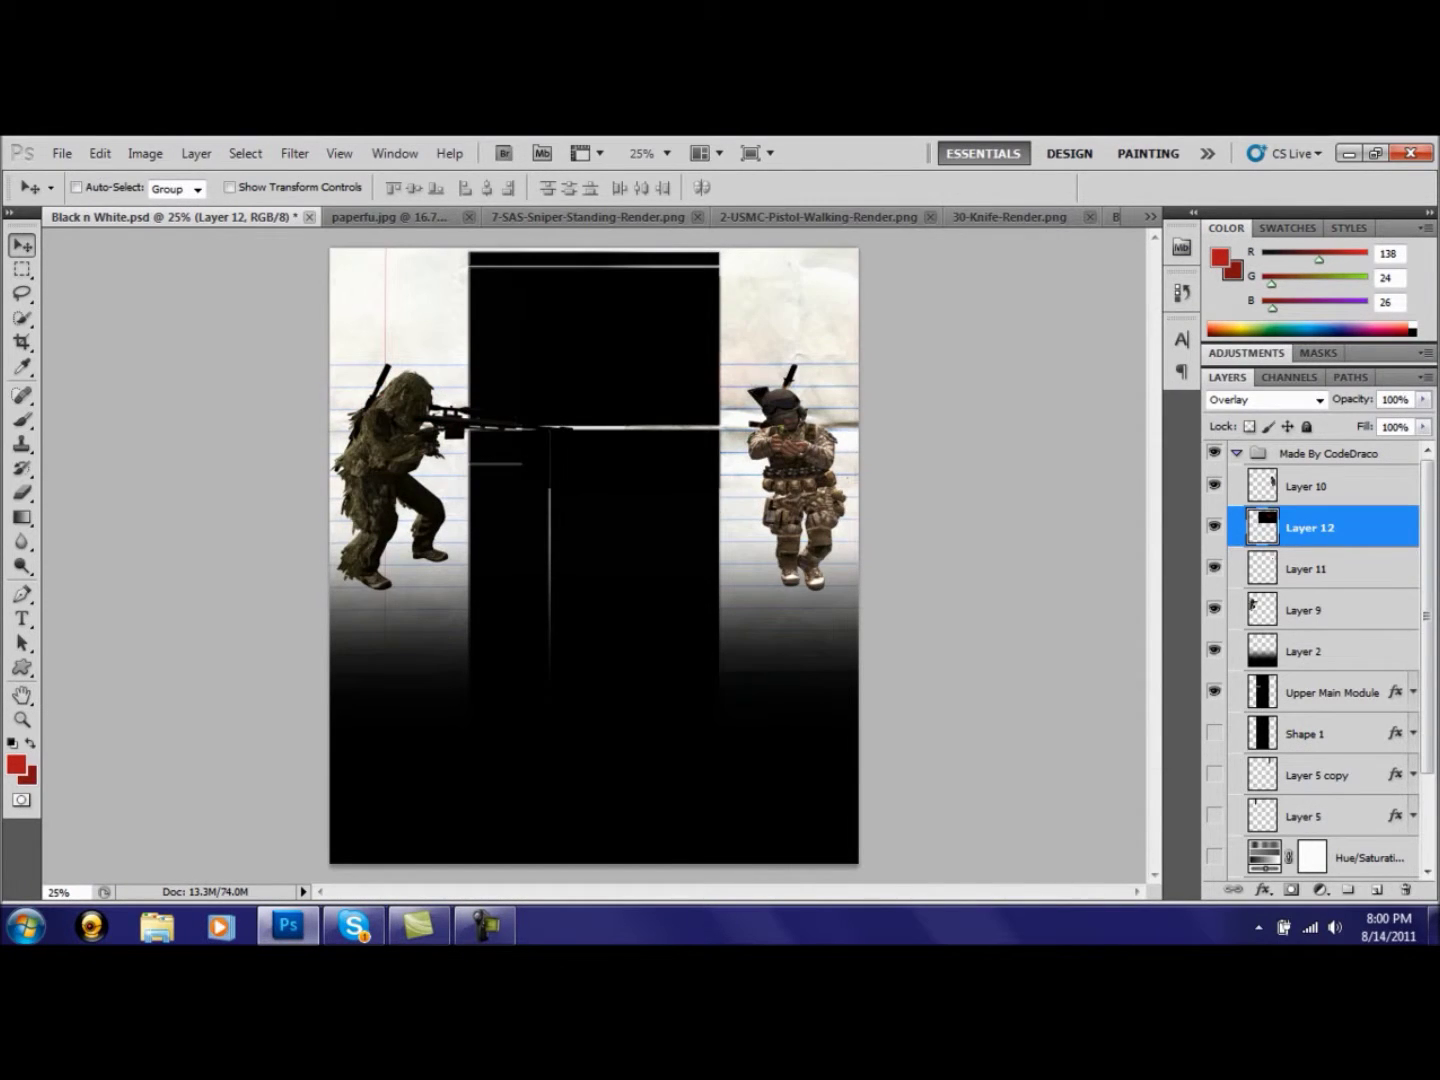
key(Delete)
Browse to the Blood Images folder inside Blood and Bullet Images of the Flews 2000 pack
key(ctrl+o)
click(481, 205)
click(464, 346)
click(612, 205)
click(535, 331)
double_click(484, 306)
double_click(474, 279)
double_click(466, 263)
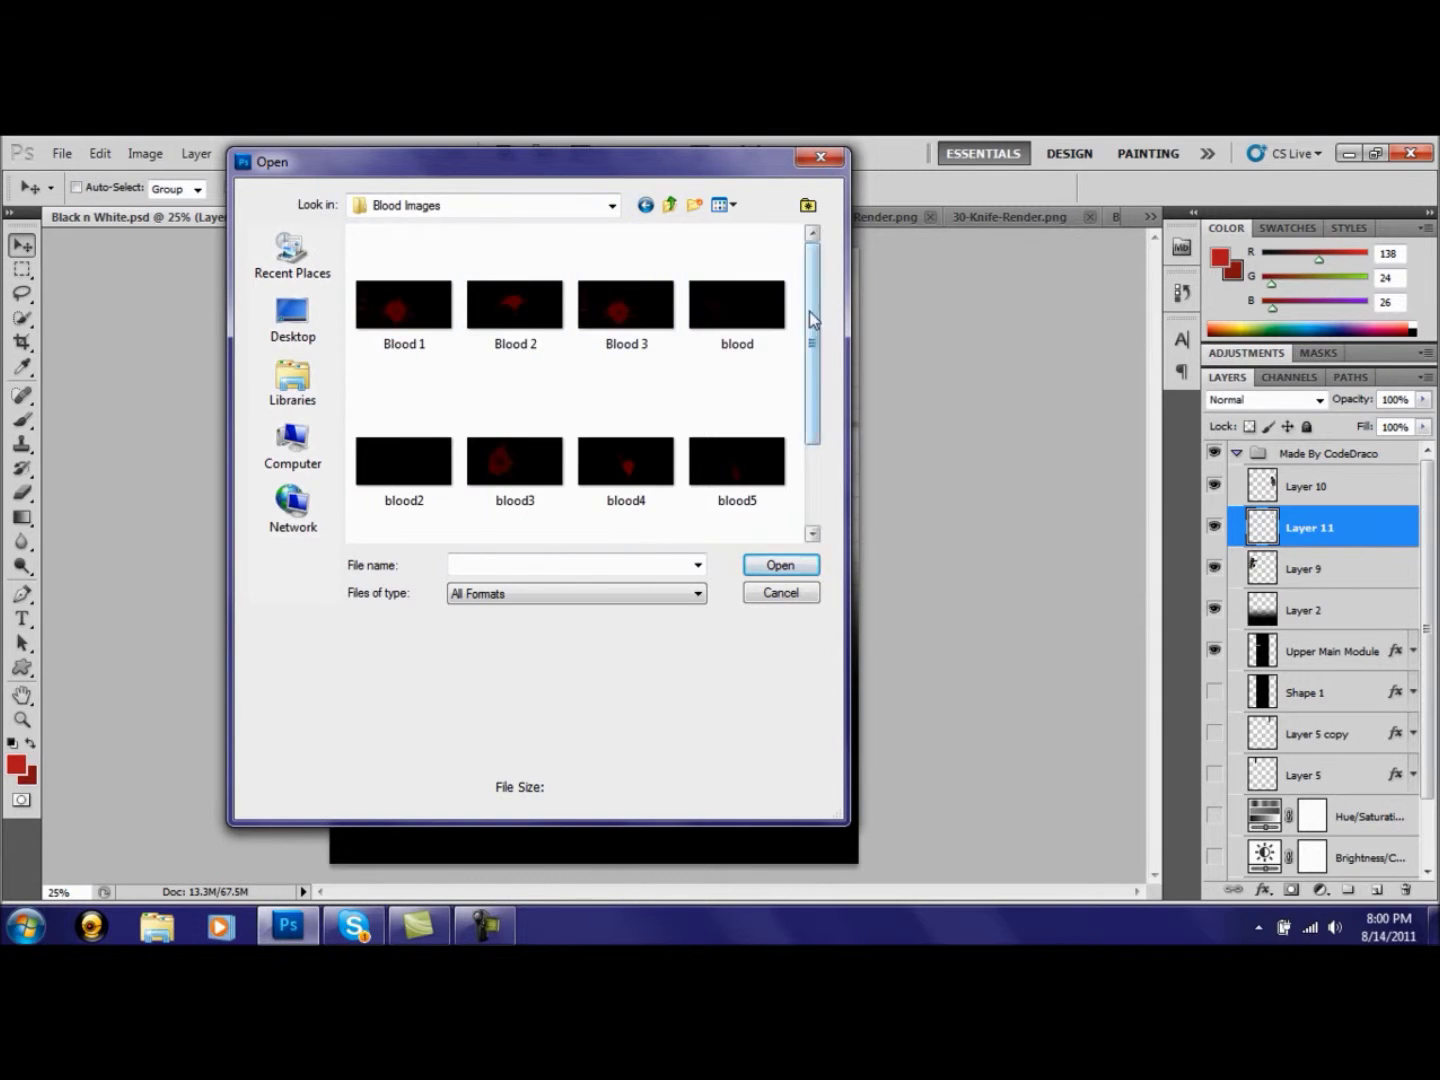
Open the blood3 image from the Blood Images folder
click(645, 205)
double_click(576, 280)
click(612, 205)
click(650, 207)
click(650, 207)
double_click(480, 263)
drag(816, 332, 823, 370)
click(514, 334)
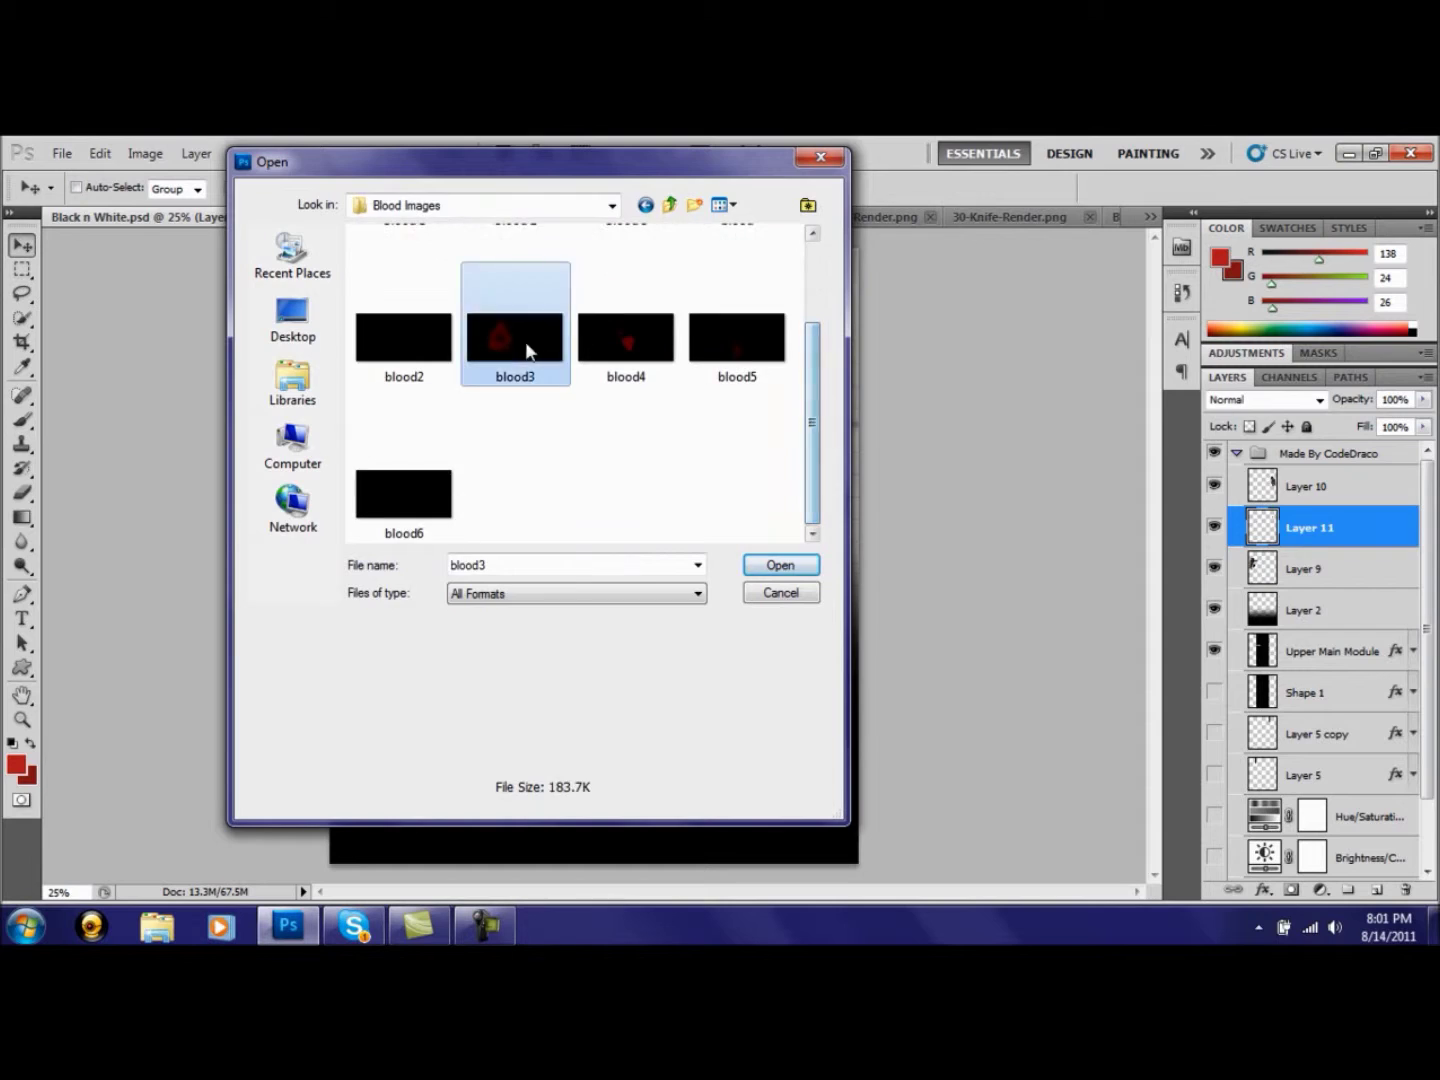
click(780, 563)
Close the sniper render, knife render and first blood splatter documents
click(121, 219)
drag(118, 218, 454, 221)
click(453, 219)
click(518, 217)
click(815, 218)
click(924, 218)
drag(931, 219, 405, 224)
Bring the blood3 image into Black n White.psd below the soldier's layer and set its blend mode to Lighten
drag(410, 443, 585, 479)
double_click(1398, 536)
click(1168, 340)
click(1167, 413)
click(1174, 340)
click(1173, 515)
click(1347, 303)
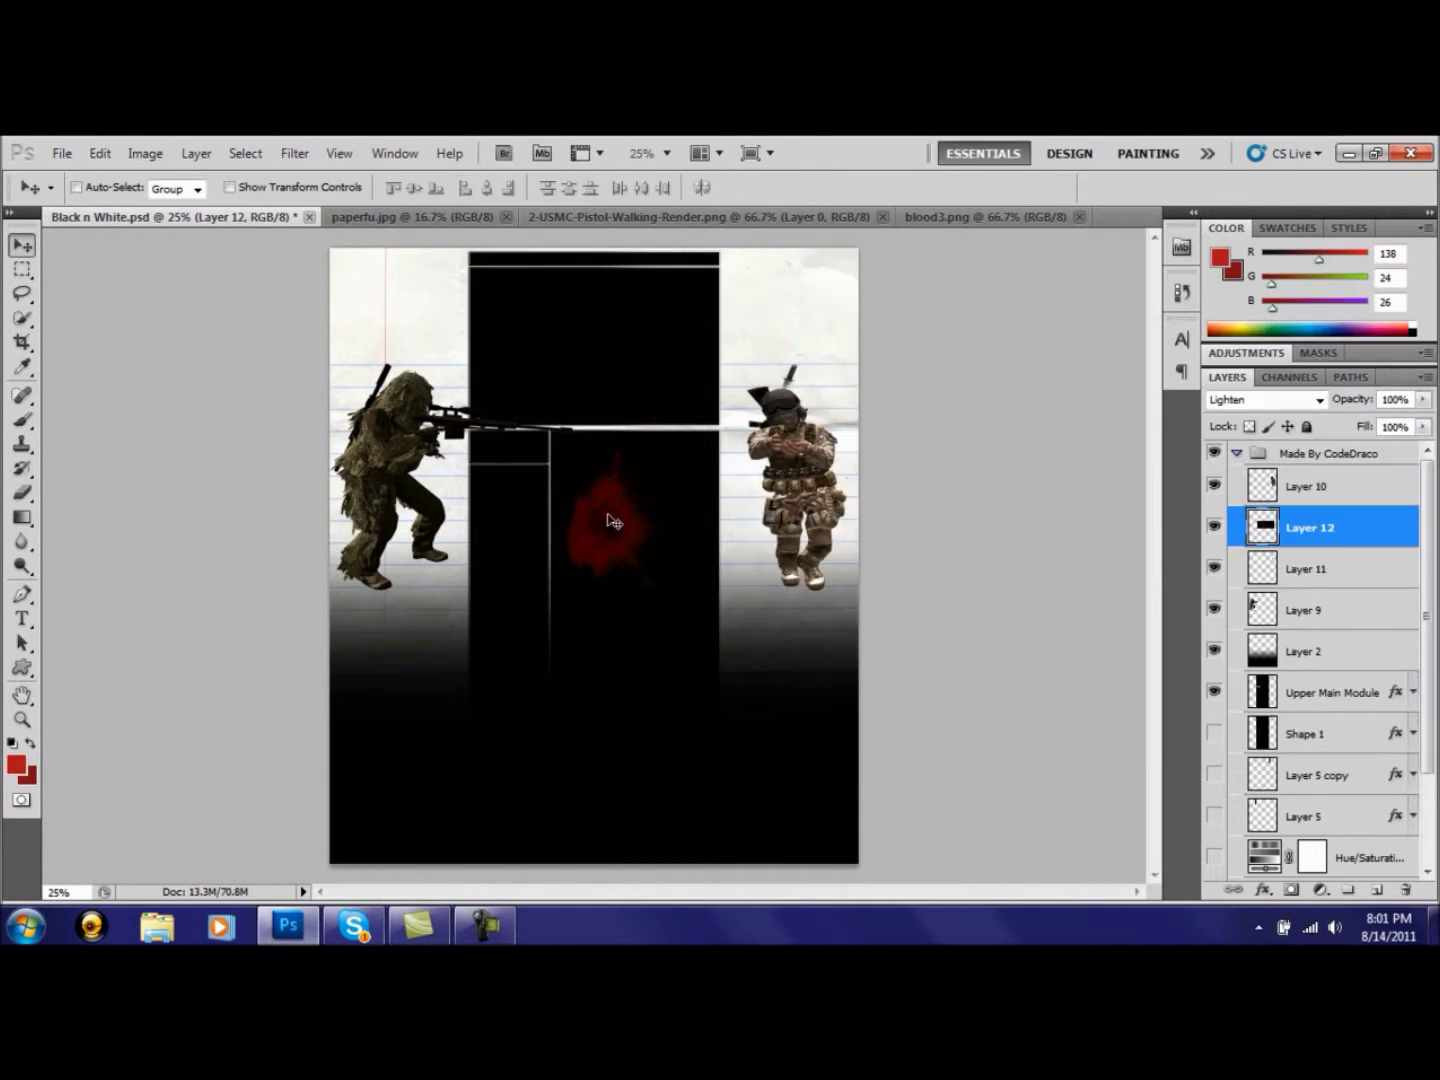
Move the blood splatter to the black panel's upper right edge and shift the soldier in front of it
drag(611, 521, 691, 396)
click(1326, 616)
click(1321, 572)
click(1312, 489)
drag(829, 527, 731, 526)
Move the knife back behind the soldier's head and raise the sniper so his rifle sits above the horizontal white line
click(1301, 575)
drag(802, 383, 777, 383)
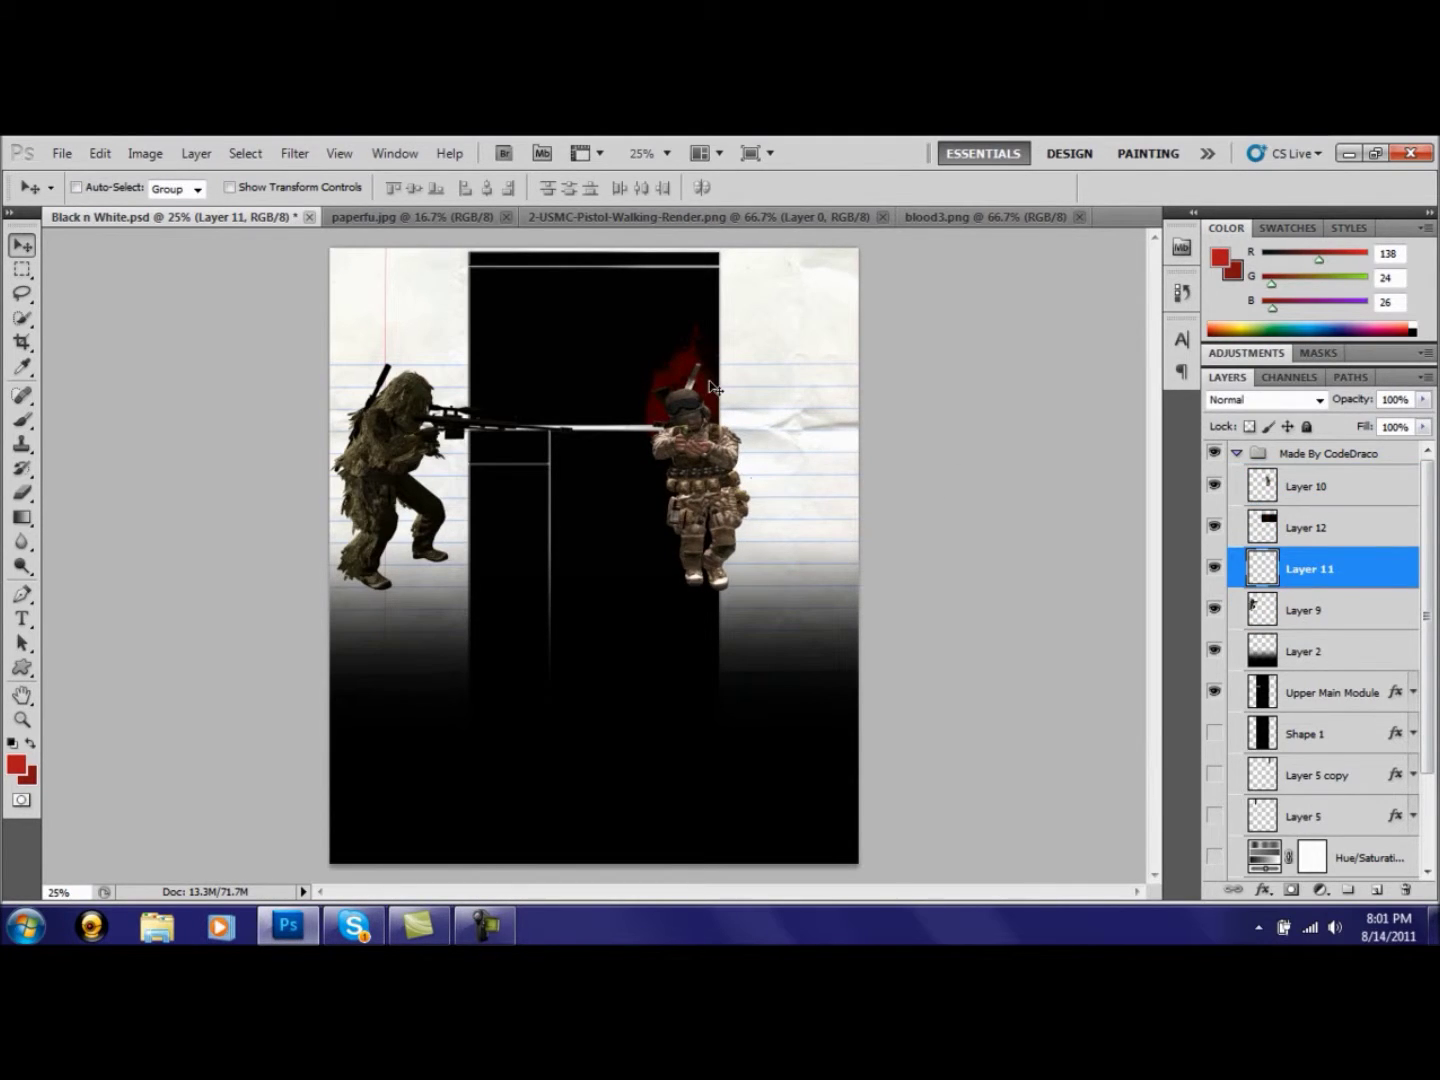
ctrl+click(380, 428)
drag(380, 428, 379, 403)
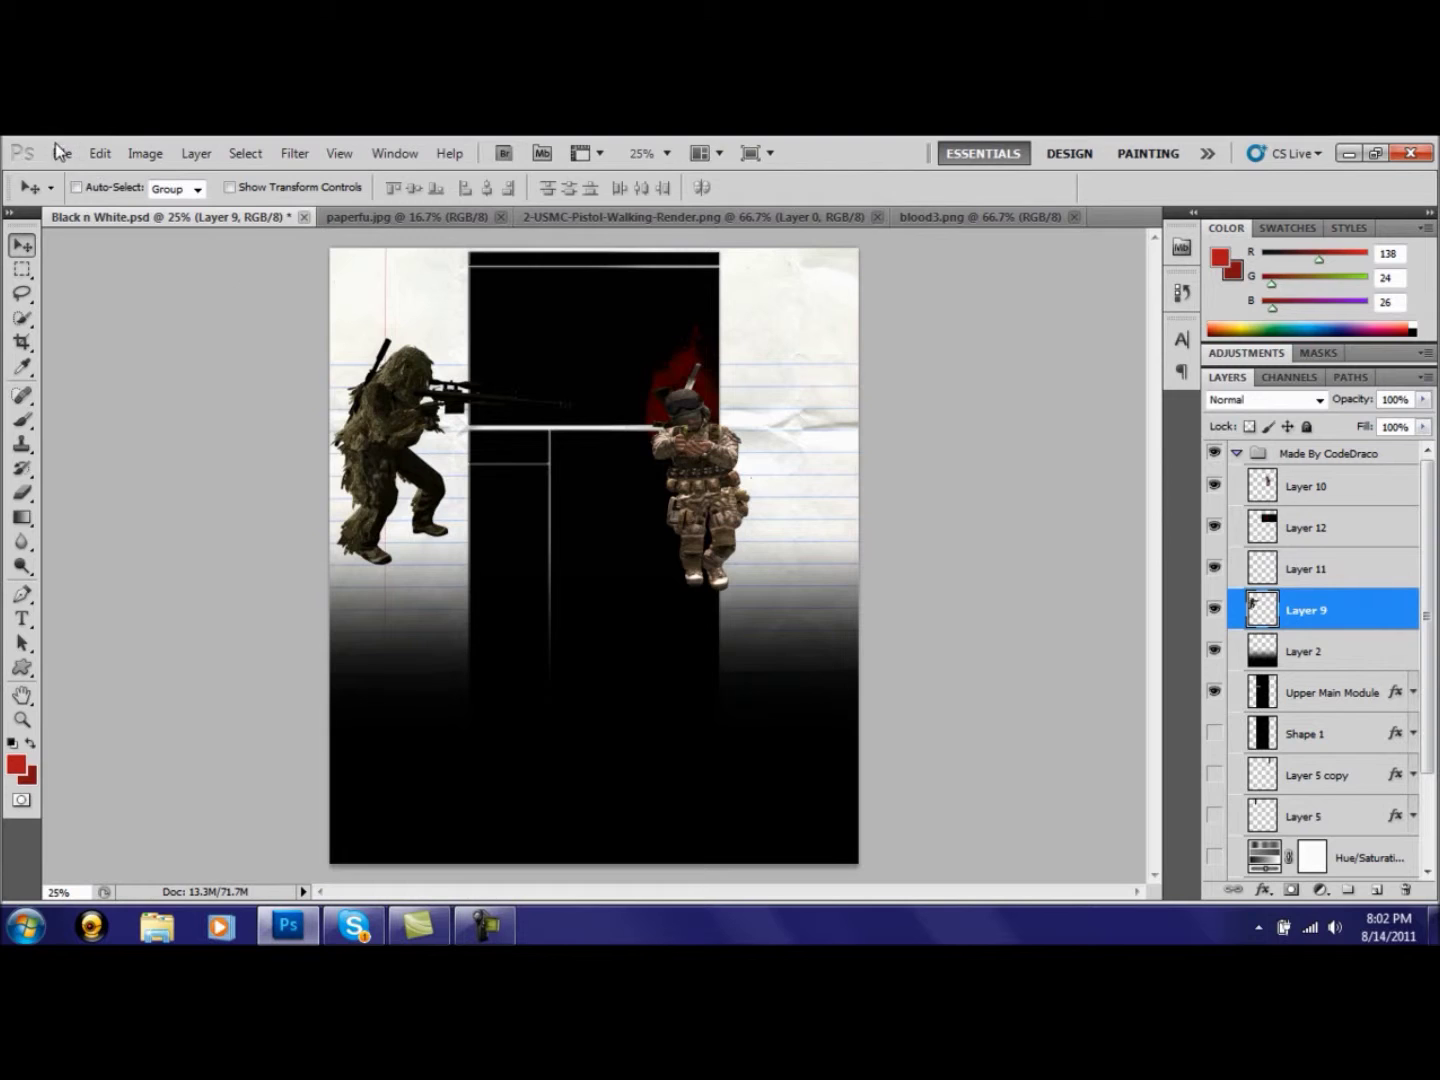
Look through the Flews 2000 pack's stock folders, including abstracts, for another image for the poster
click(64, 154)
click(80, 198)
click(612, 205)
click(467, 315)
click(612, 205)
click(482, 344)
double_click(514, 261)
mouse_move(812, 296)
mouse_down()
mouse_move(829, 441)
mouse_move(815, 280)
mouse_up()
double_click(409, 304)
scroll(413, 311, down, 6)
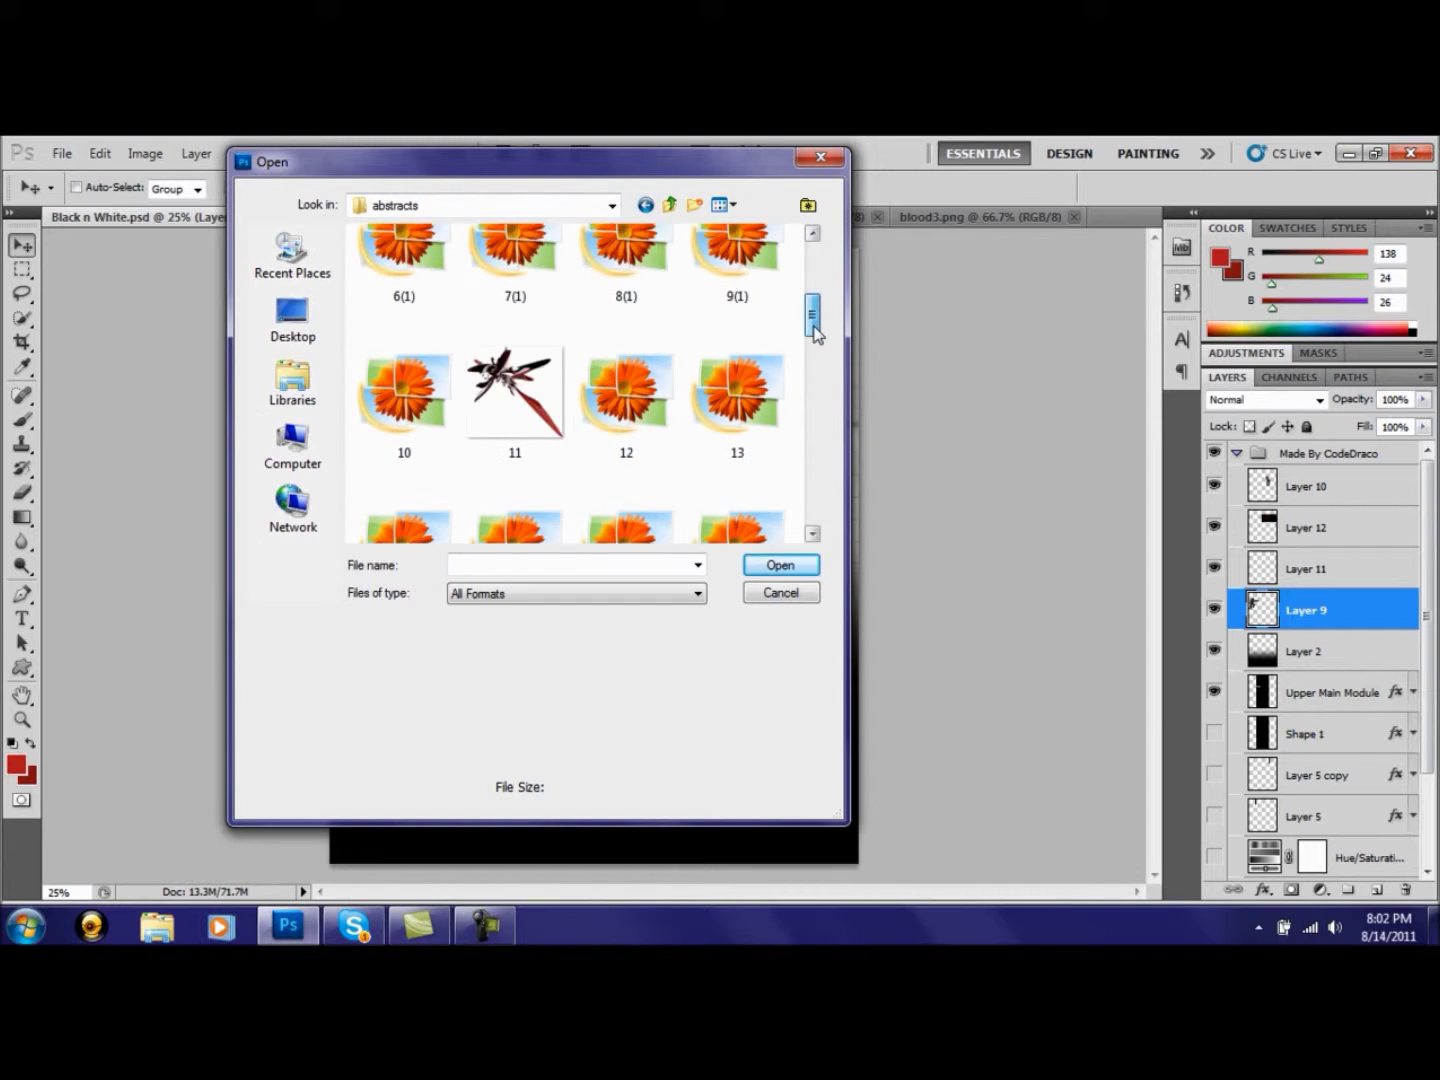
click(612, 205)
click(500, 365)
double_click(530, 284)
click(645, 205)
double_click(650, 270)
mouse_move(813, 291)
mouse_down()
mouse_move(841, 522)
mouse_move(814, 285)
mouse_up()
Open the comet_by_meakoee image from the Planets & Space stock folder and bring it into Black n White.psd
click(612, 205)
click(446, 347)
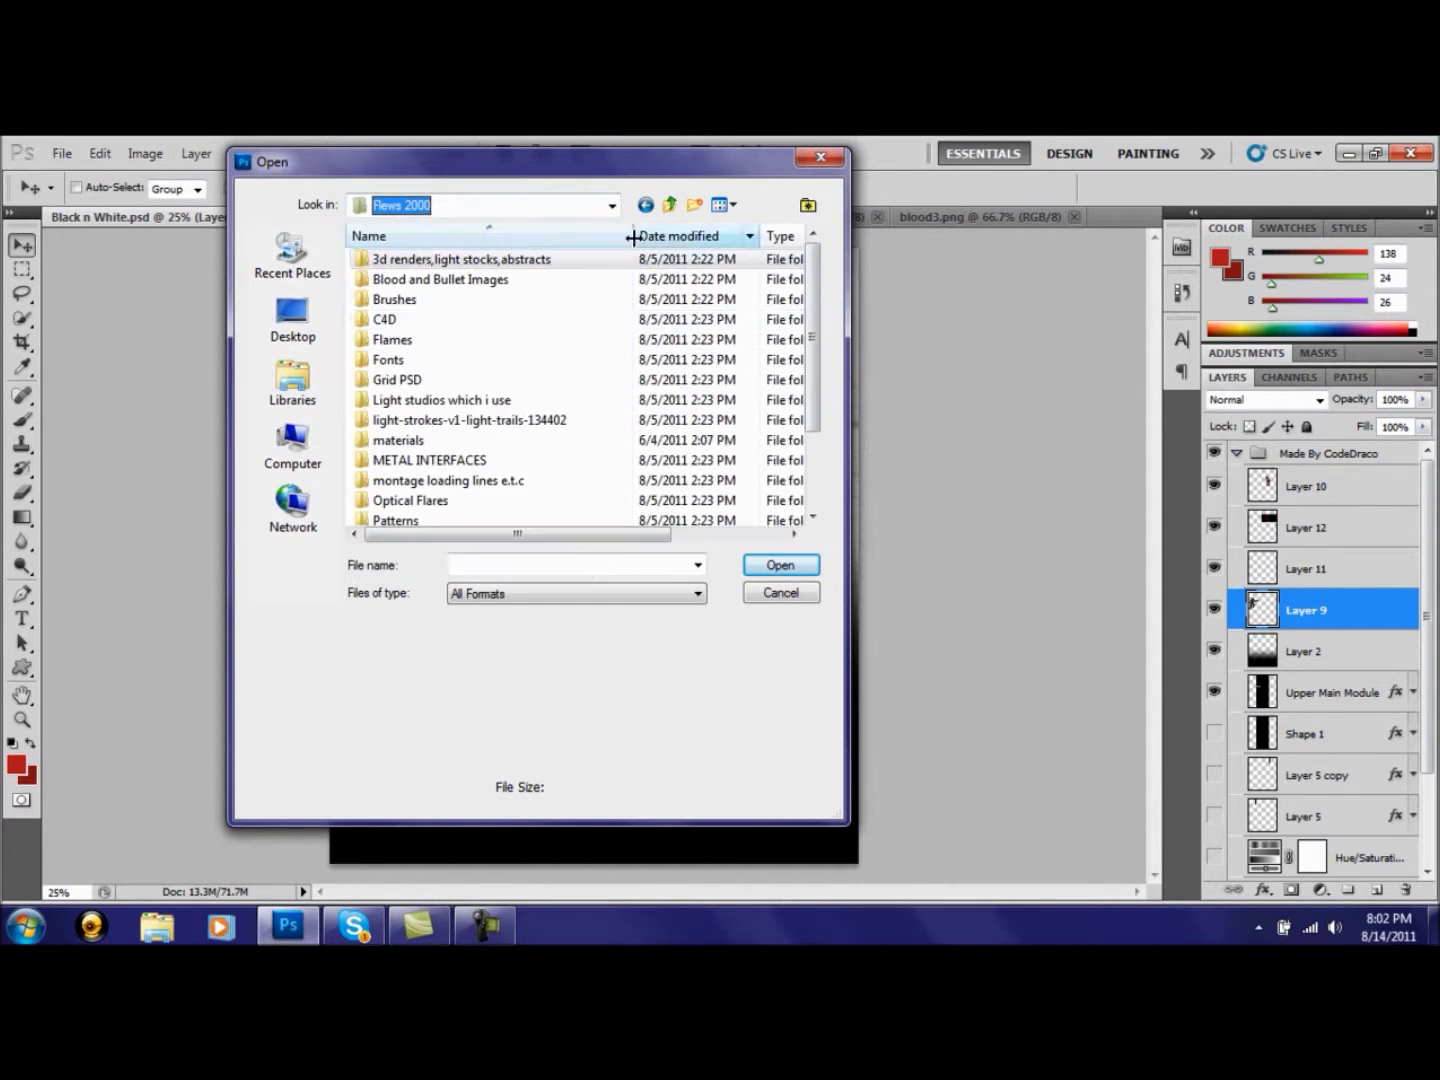
drag(818, 410, 829, 483)
double_click(500, 484)
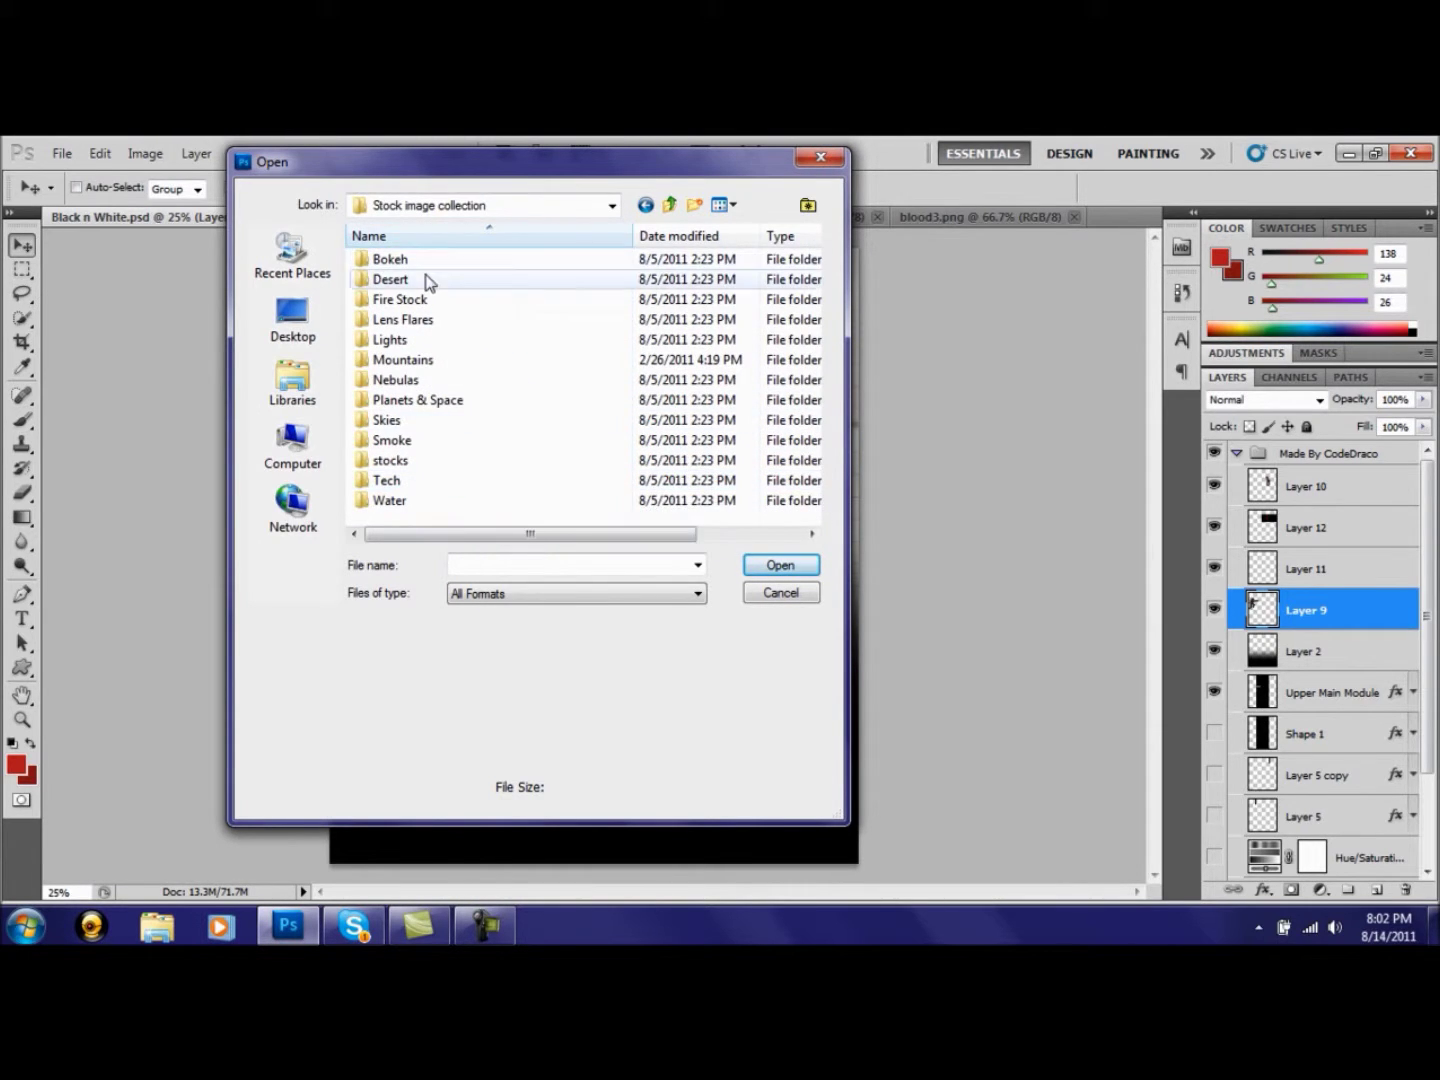
double_click(438, 401)
click(757, 445)
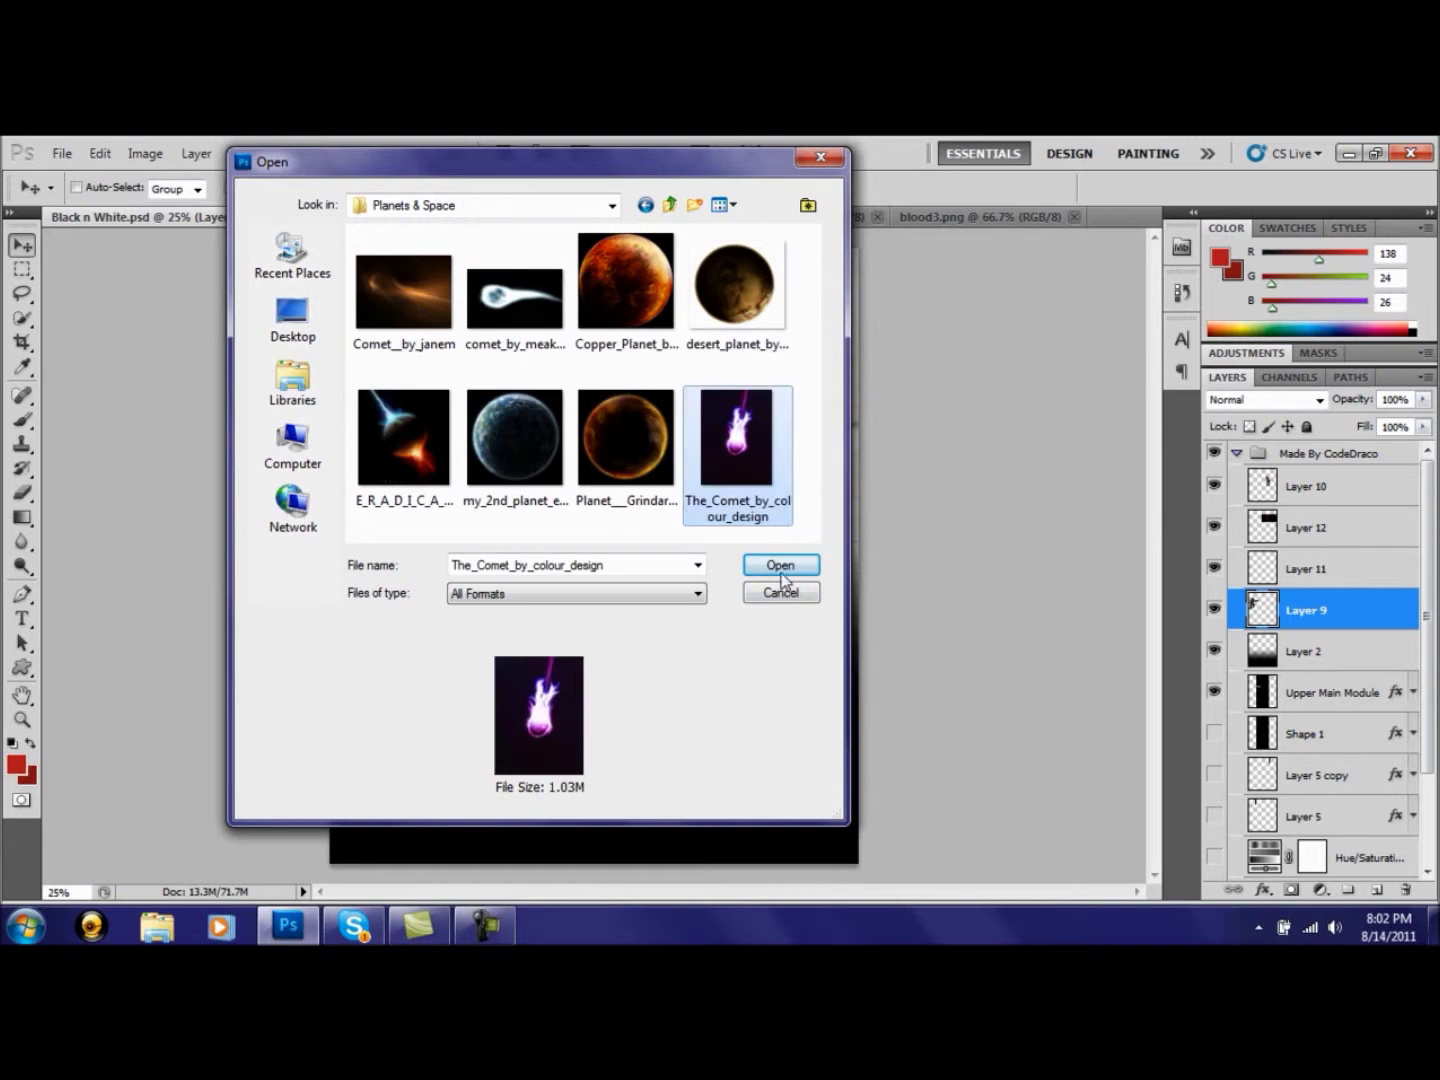
double_click(532, 302)
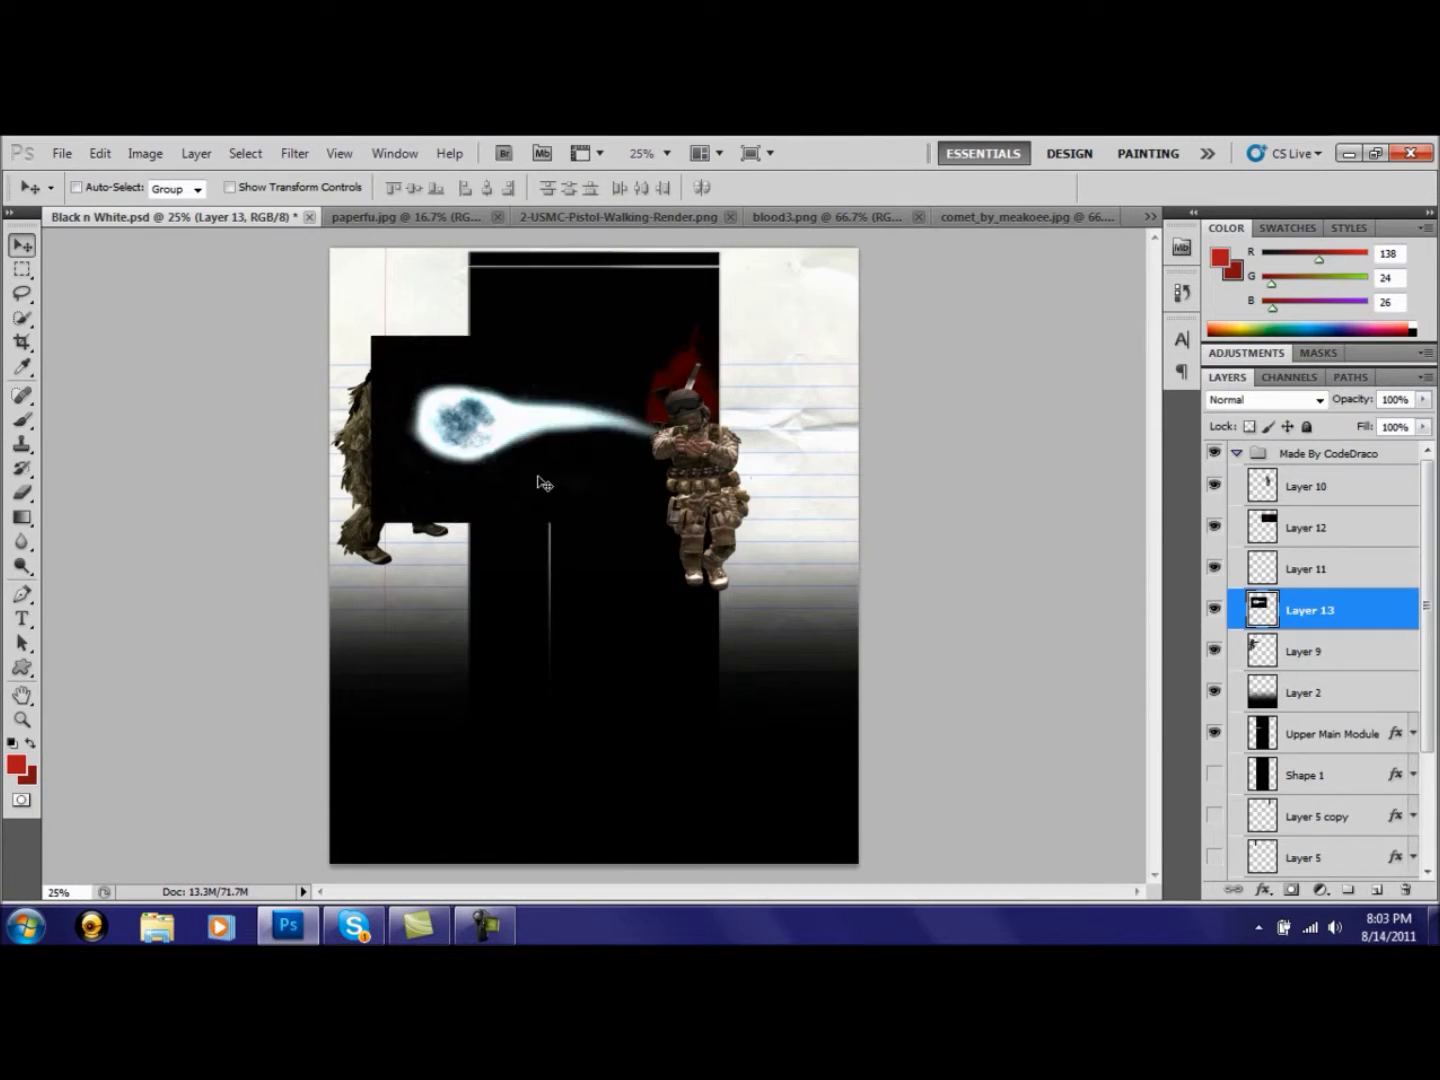
Set the comet layer's blend mode to Lighten and move the comet below the two soldiers
drag(537, 484, 602, 574)
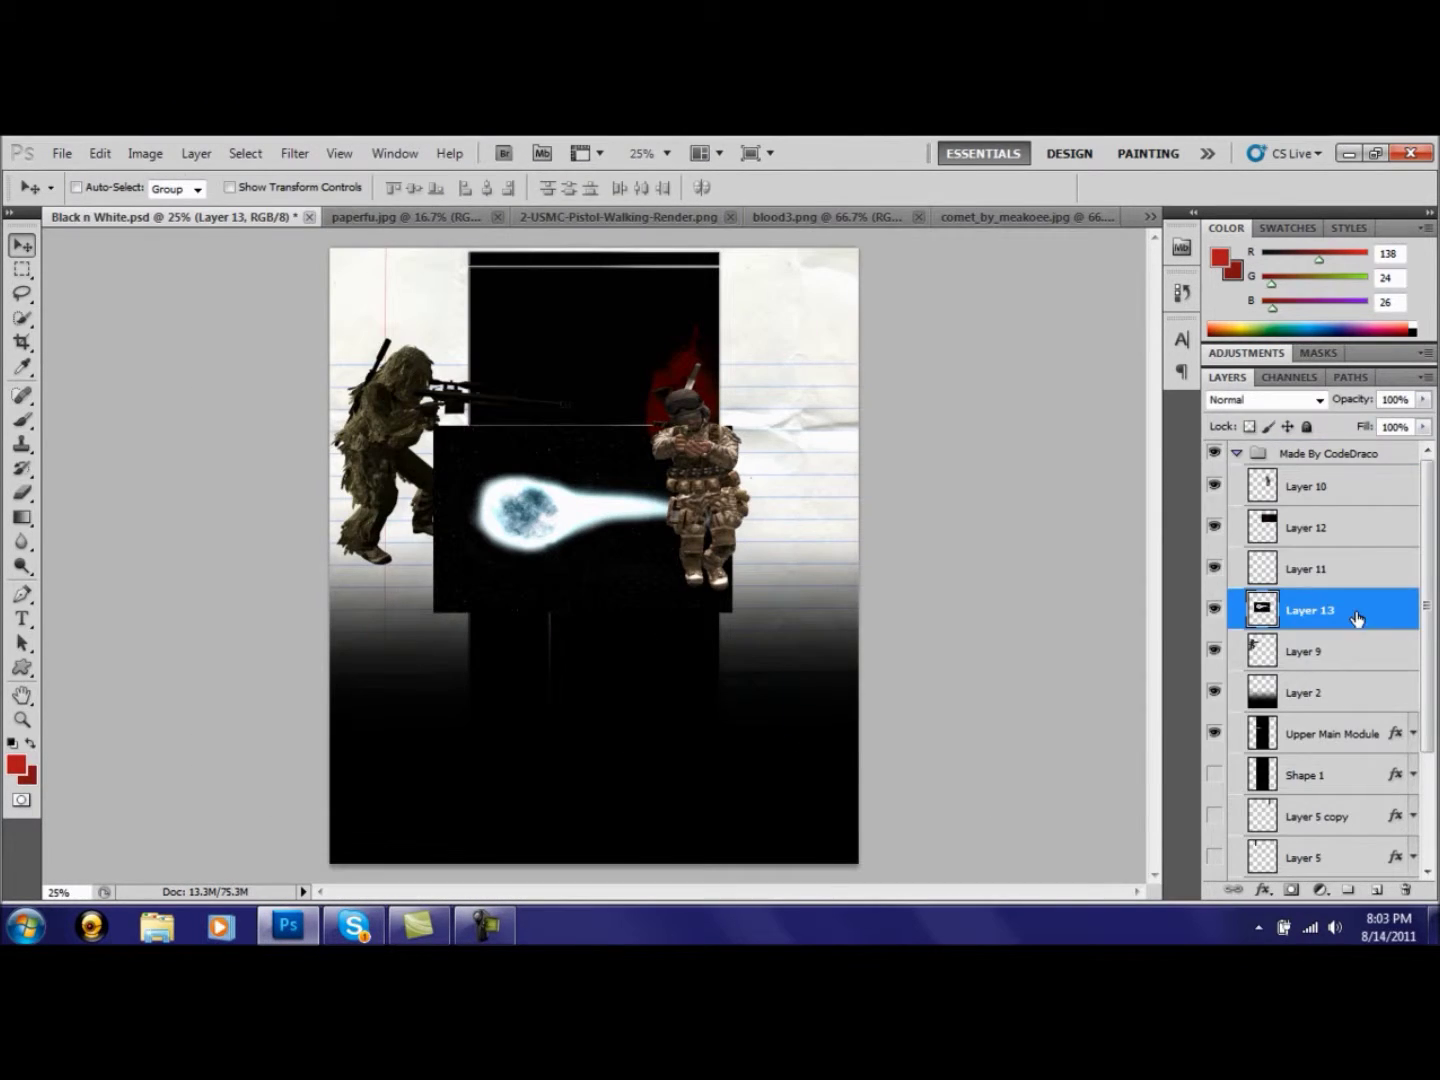
double_click(1355, 614)
click(1117, 337)
click(1125, 515)
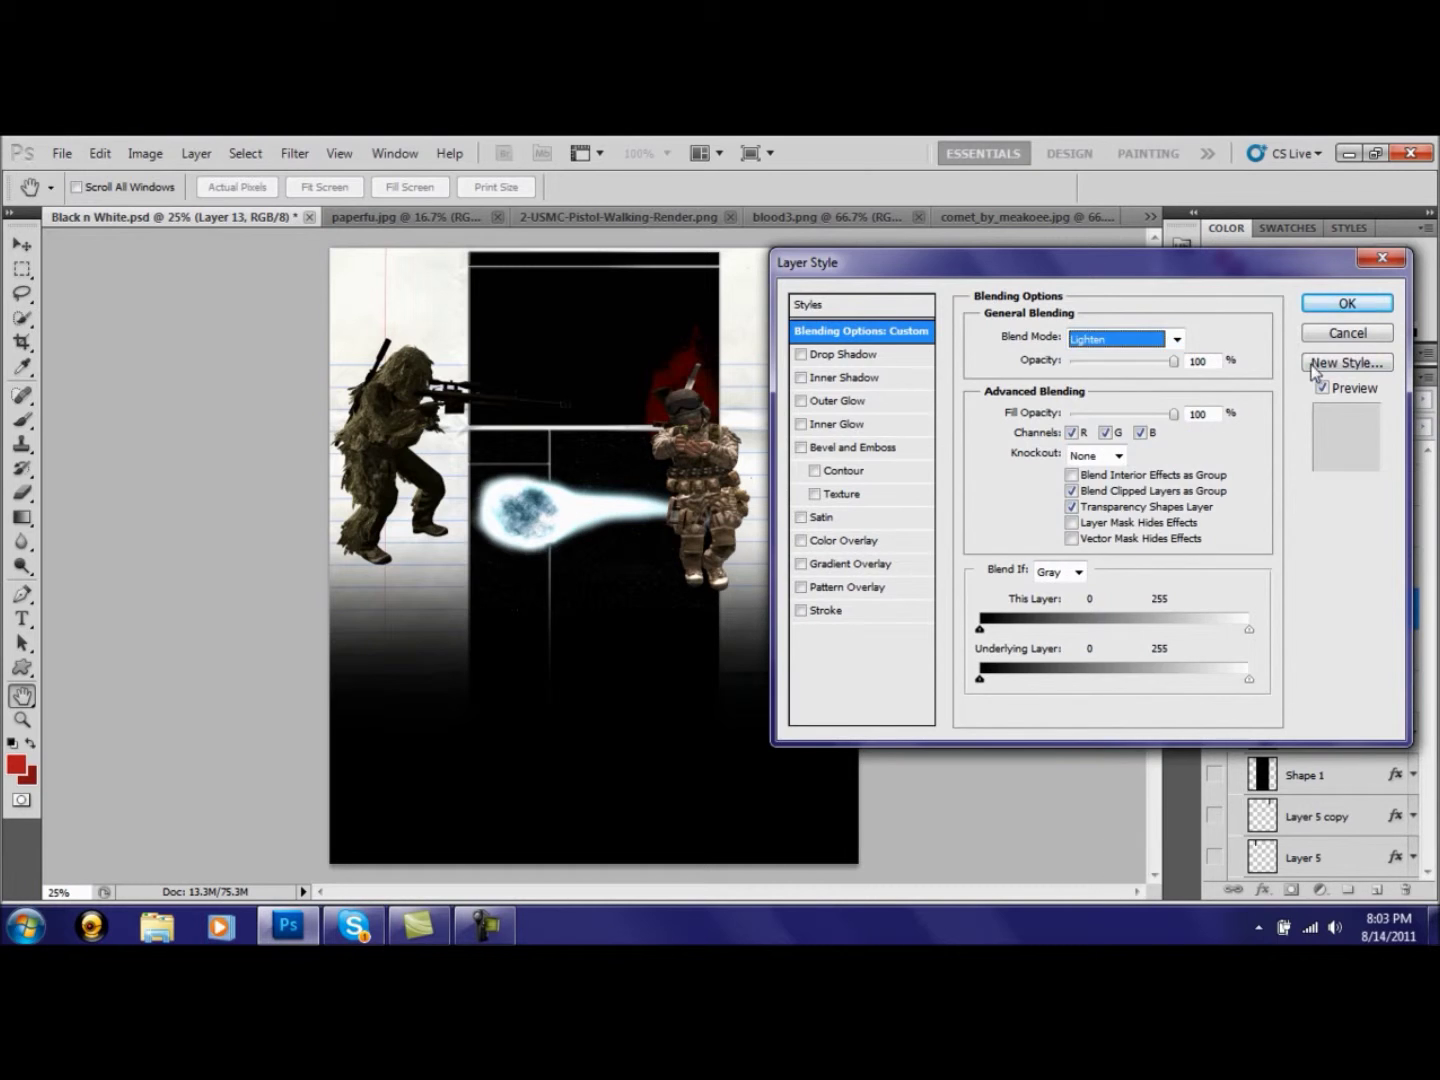
key(Return)
key(v)
drag(616, 536, 640, 617)
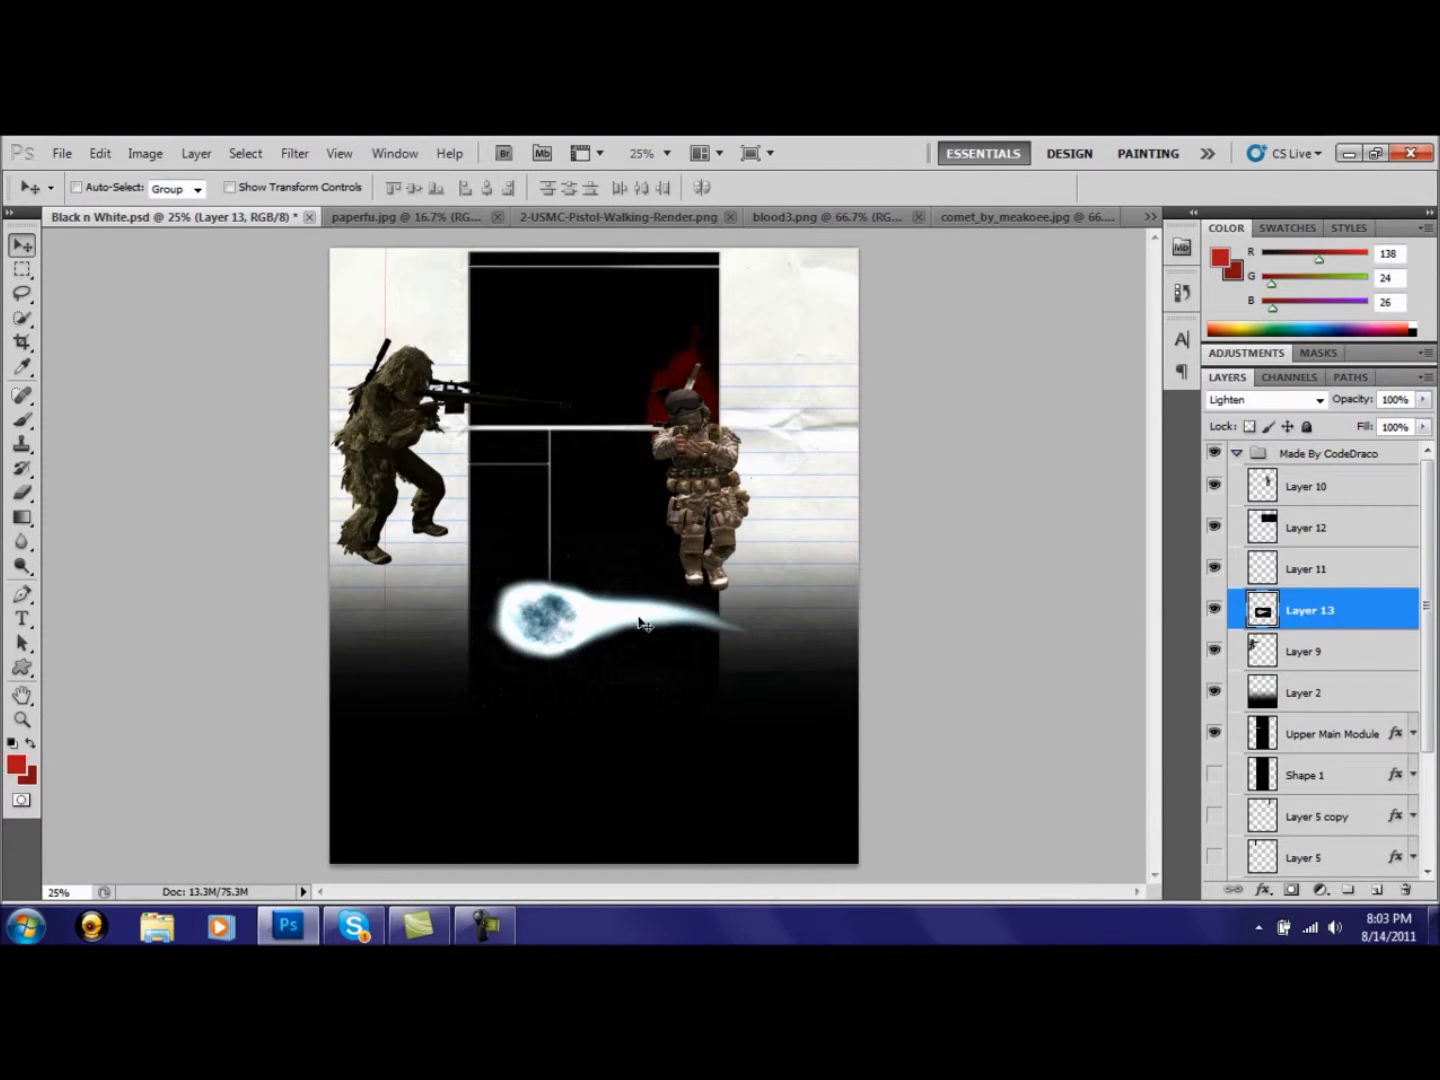
Try the comet upright on the black panel with its layer directly above Upper Main Module, and delete that layer
key(ctrl+t)
drag(761, 518, 739, 796)
key(Return)
drag(557, 635, 519, 552)
drag(1324, 614, 1314, 551)
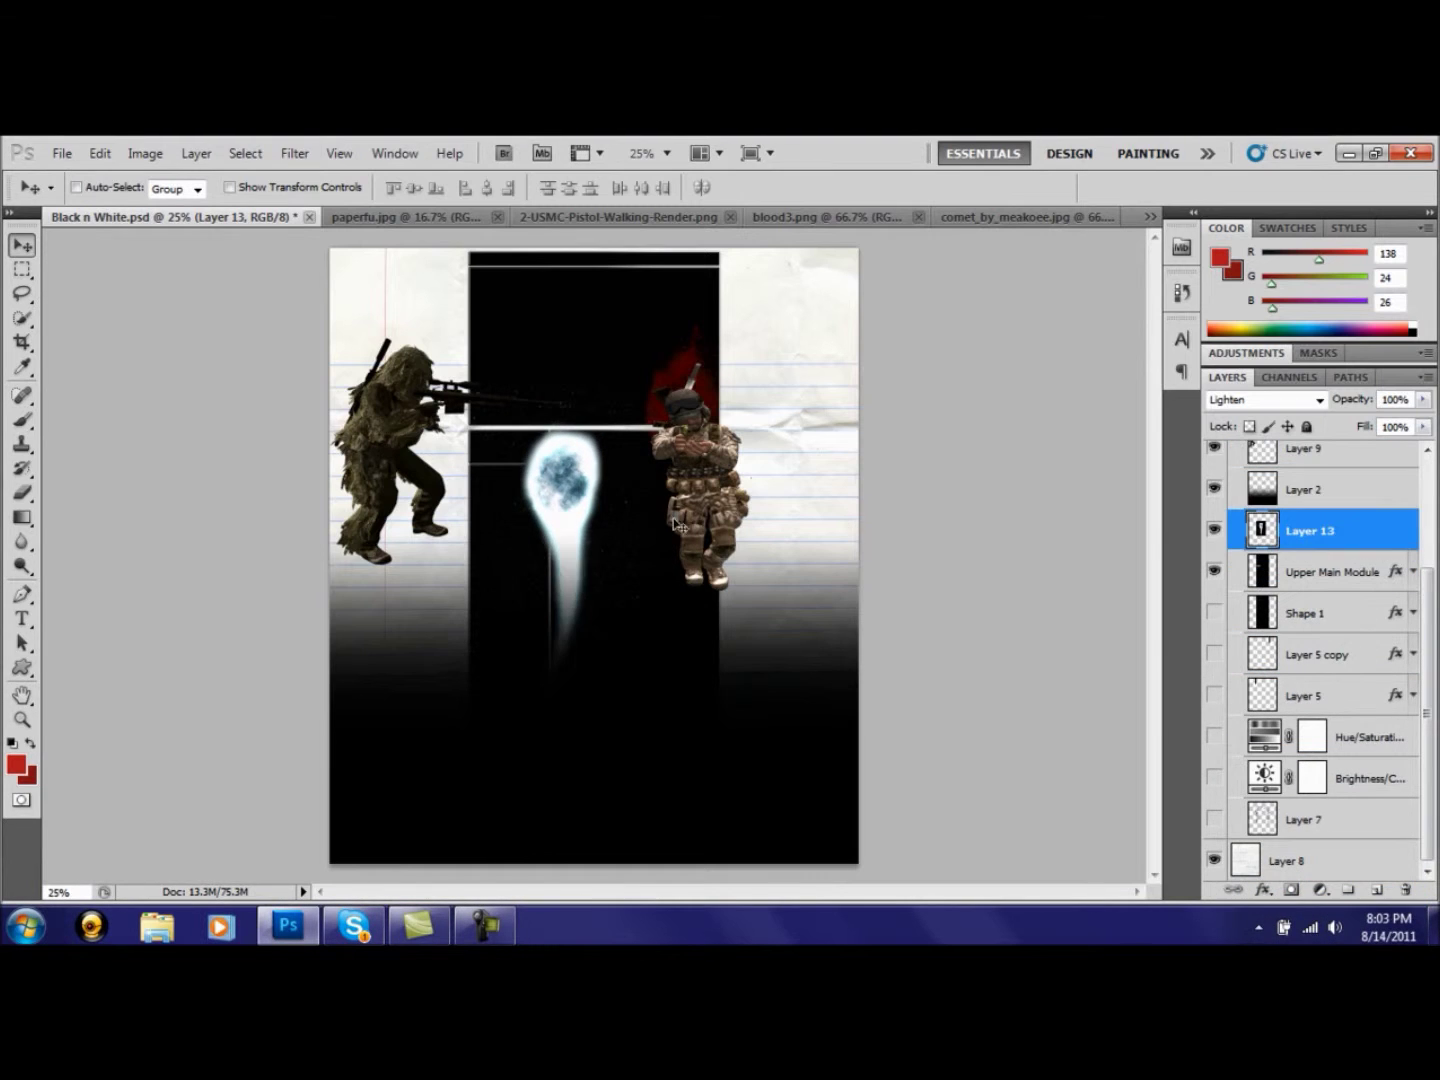
key(Delete)
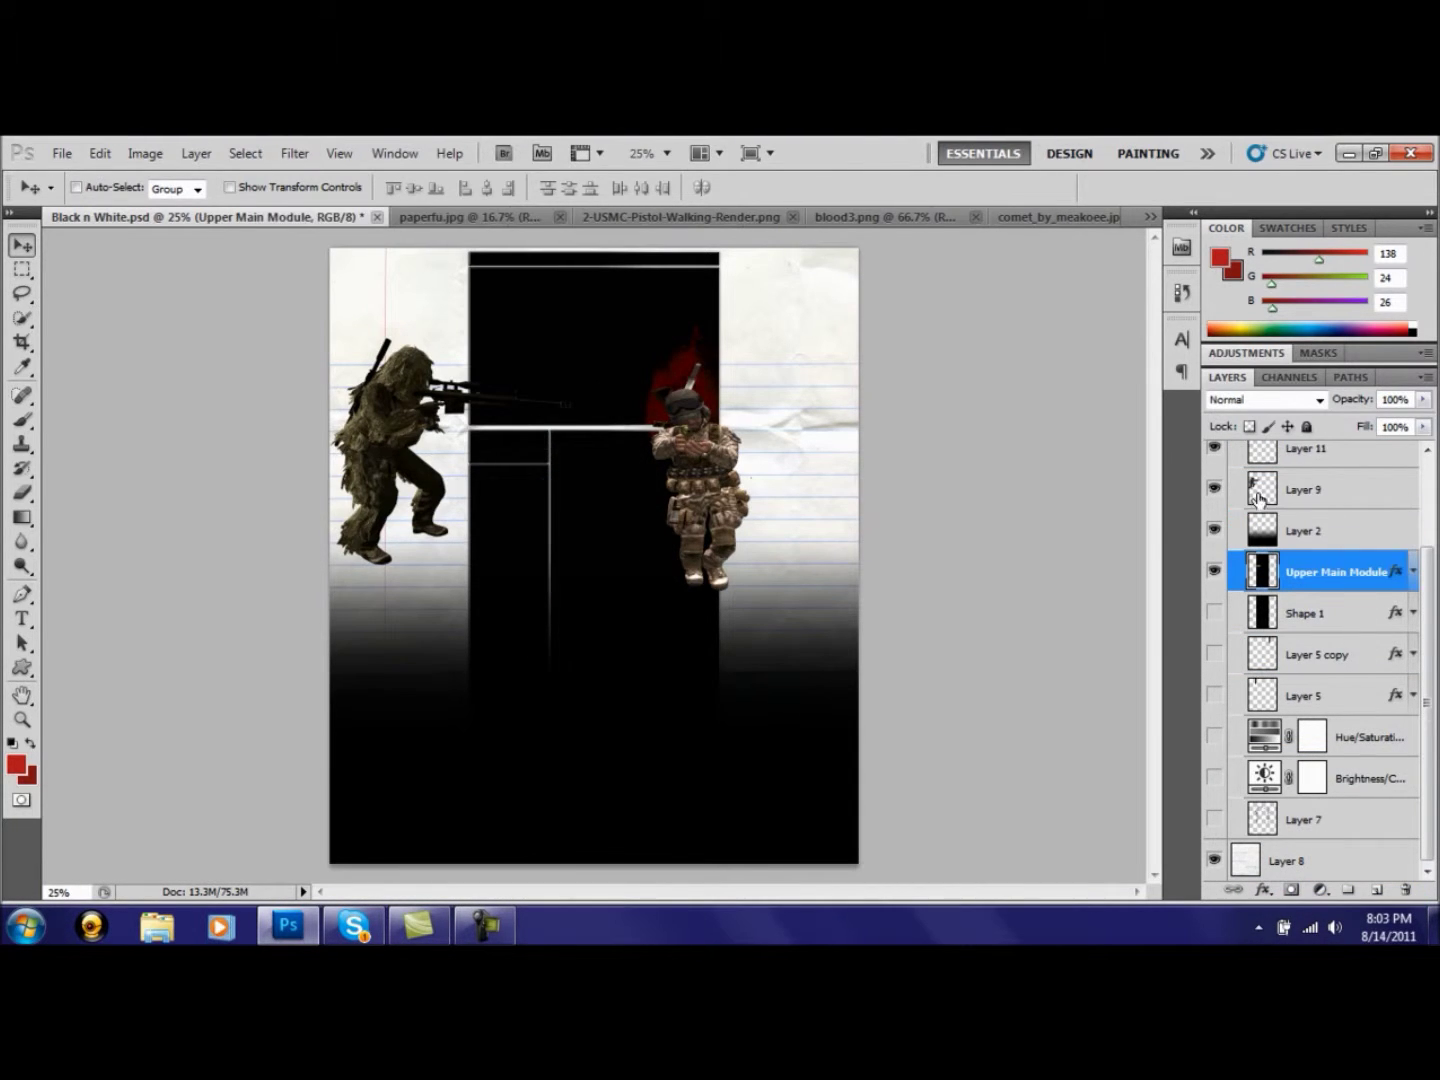
Look through the stock image collection, including the Smoke and Nebulas folders, for another image for the poster
click(62, 153)
click(95, 194)
click(612, 205)
click(540, 366)
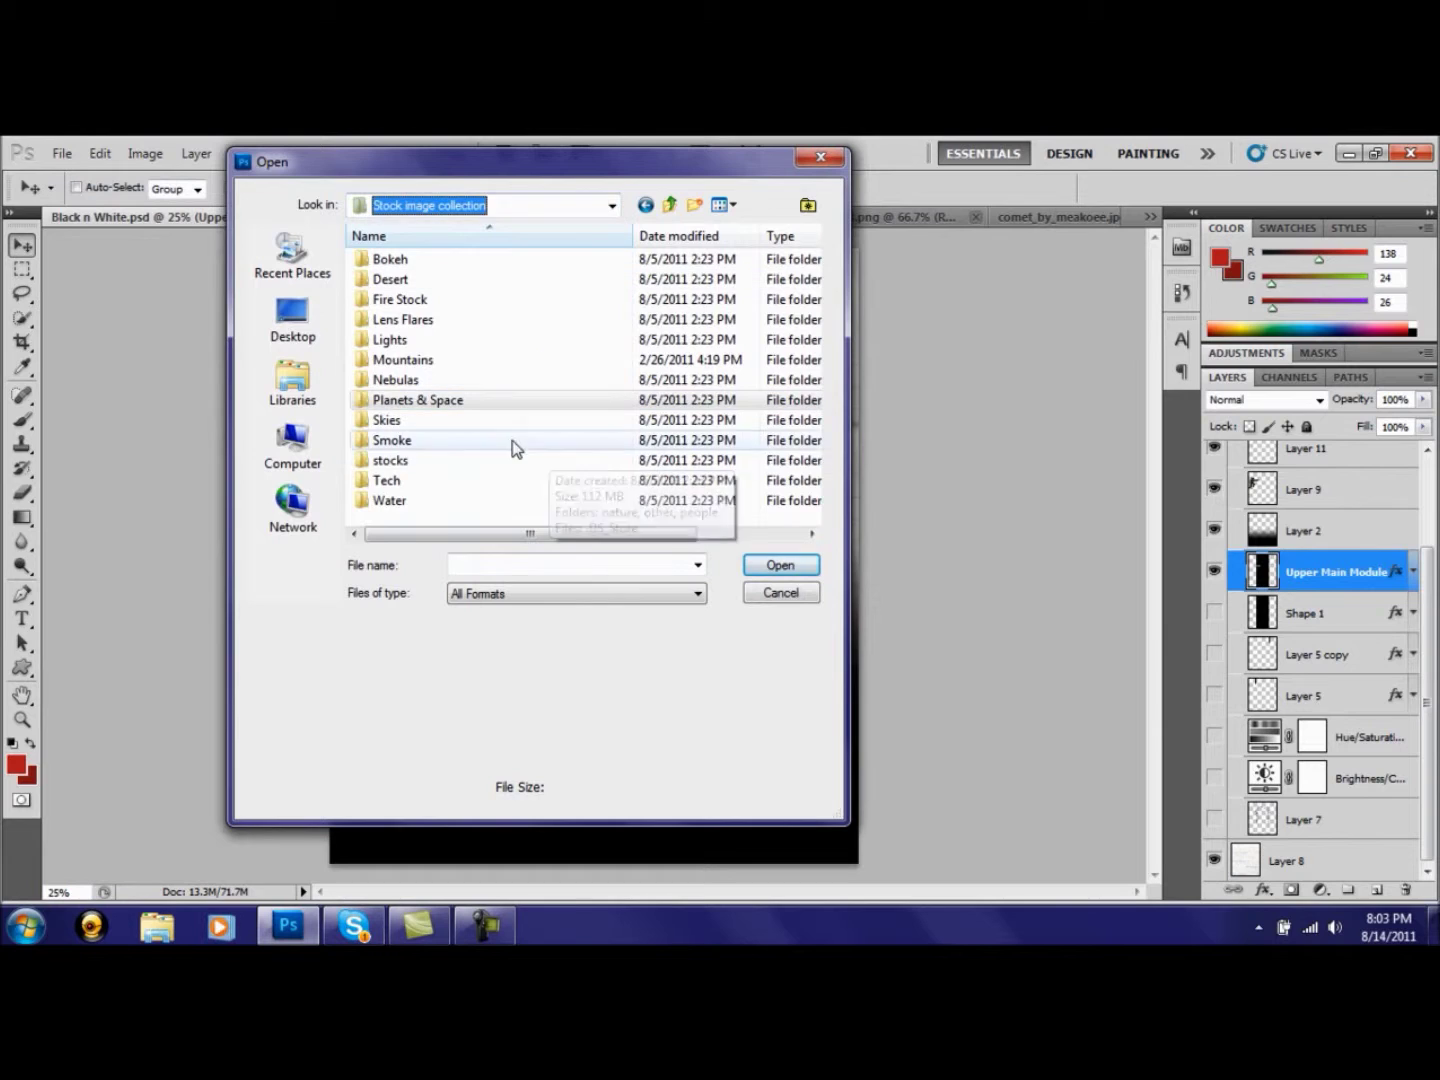
double_click(502, 445)
click(645, 205)
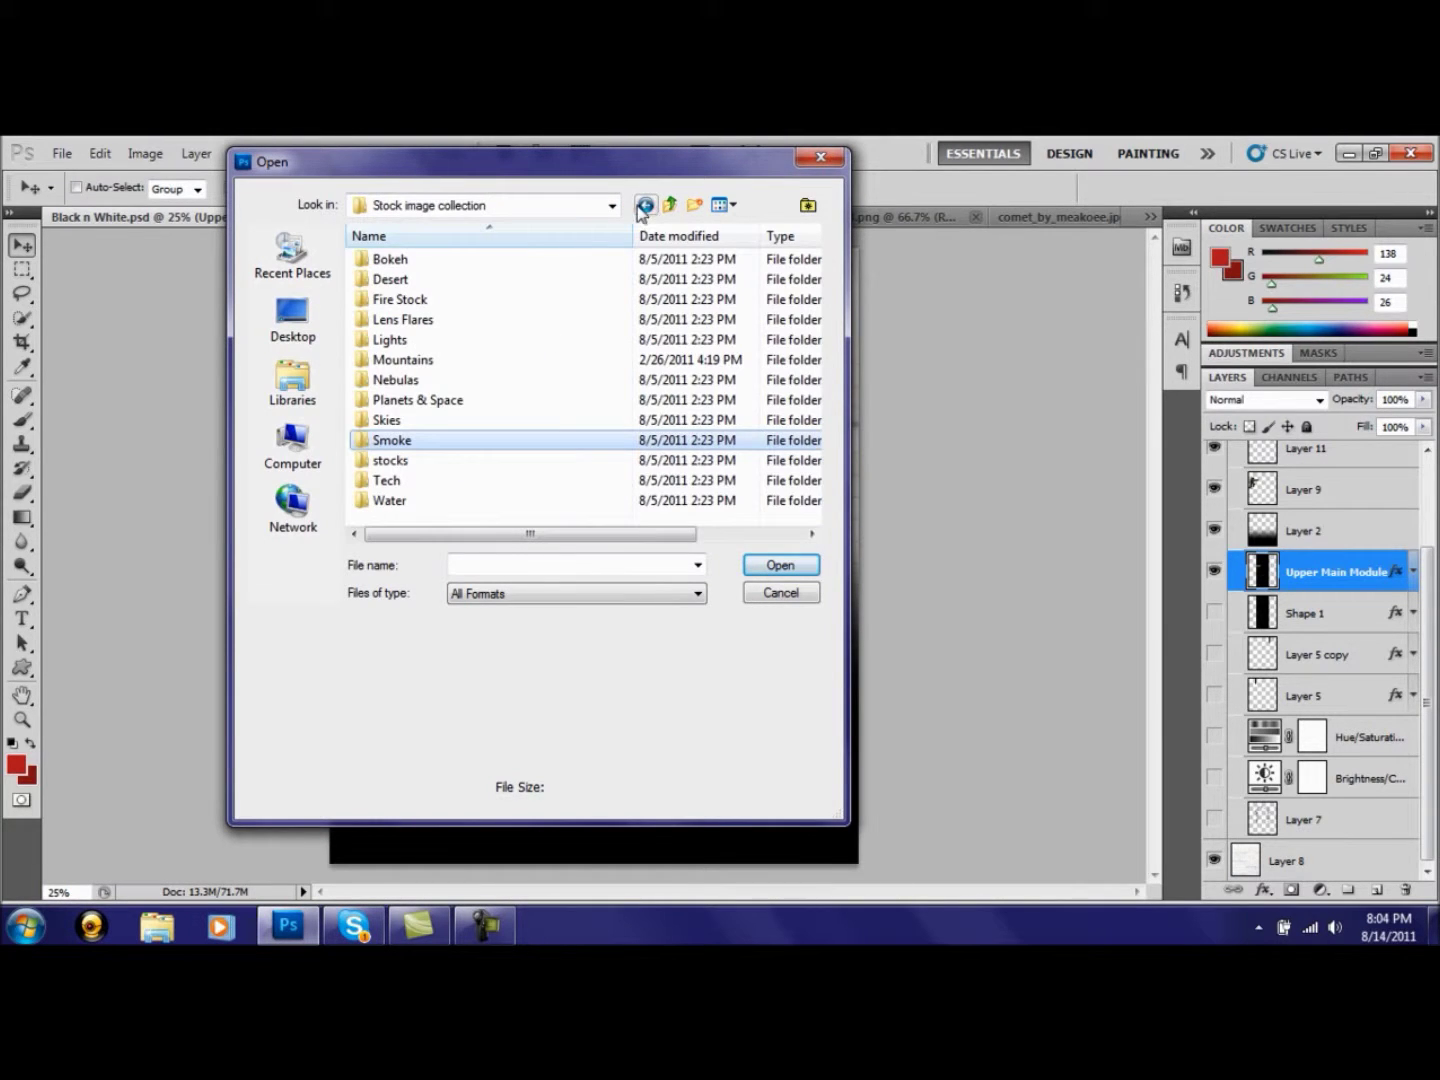
double_click(398, 380)
click(645, 205)
click(612, 204)
click(540, 360)
scroll(541, 472, down, 1)
double_click(541, 463)
drag(813, 379, 805, 168)
Look through the other resource folders of the Flews 2000 pack for a further image to add
click(484, 926)
click(1393, 148)
double_click(399, 290)
drag(812, 262, 600, 218)
click(600, 209)
click(502, 355)
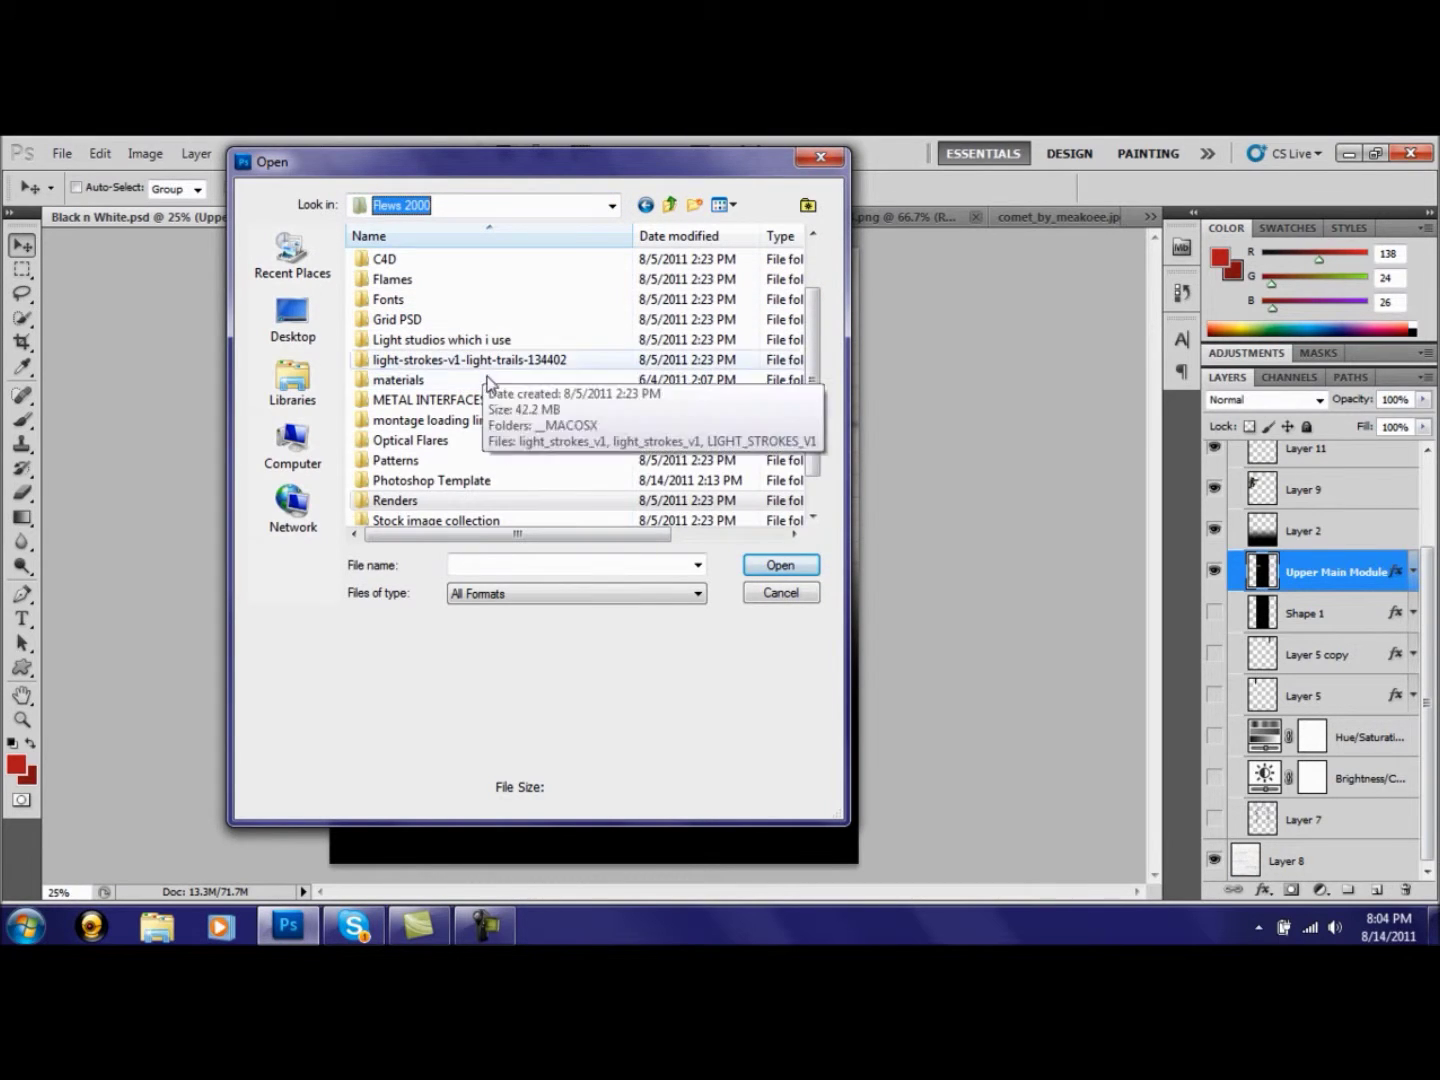
double_click(565, 460)
click(534, 401)
click(540, 440)
click(538, 460)
click(540, 500)
Find and open the image 28-Rifle-AK47-Render.png
click(612, 205)
click(543, 320)
drag(812, 272, 823, 338)
double_click(405, 266)
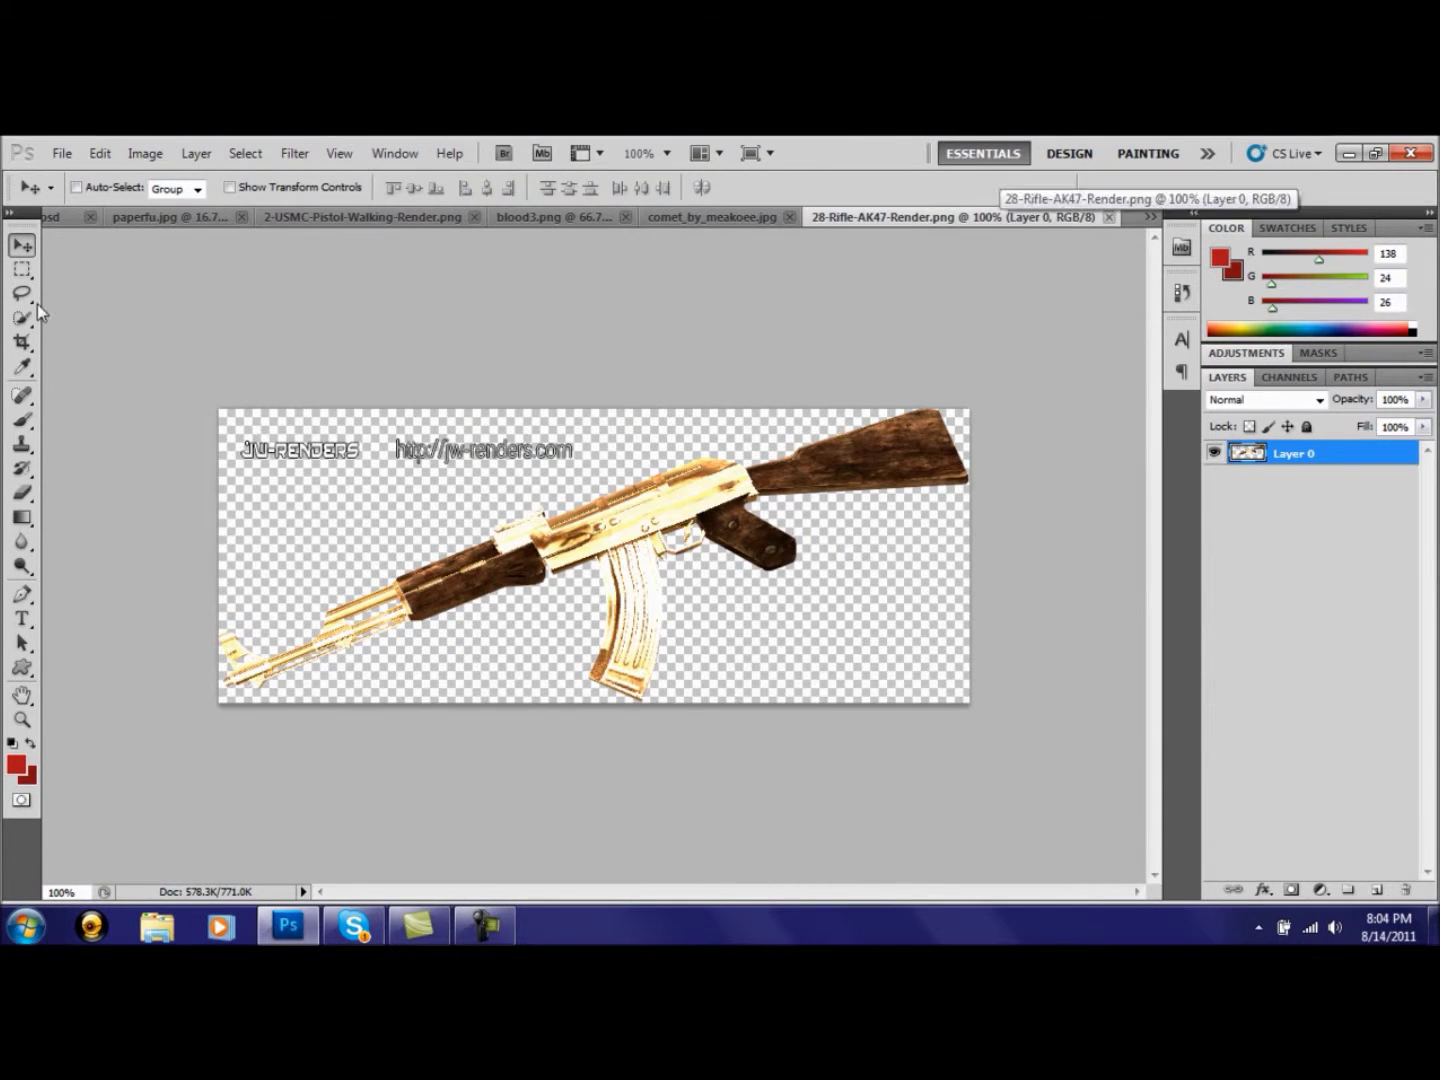
Lasso the rifle without its watermark text and bring it into Black n White.psd above the soldier beside the blood
click(24, 294)
drag(607, 455, 1202, 537)
drag(258, 535, 599, 458)
click(23, 245)
mouse_move(556, 542)
mouse_down()
mouse_move(64, 226)
mouse_move(562, 440)
mouse_move(734, 314)
mouse_up()
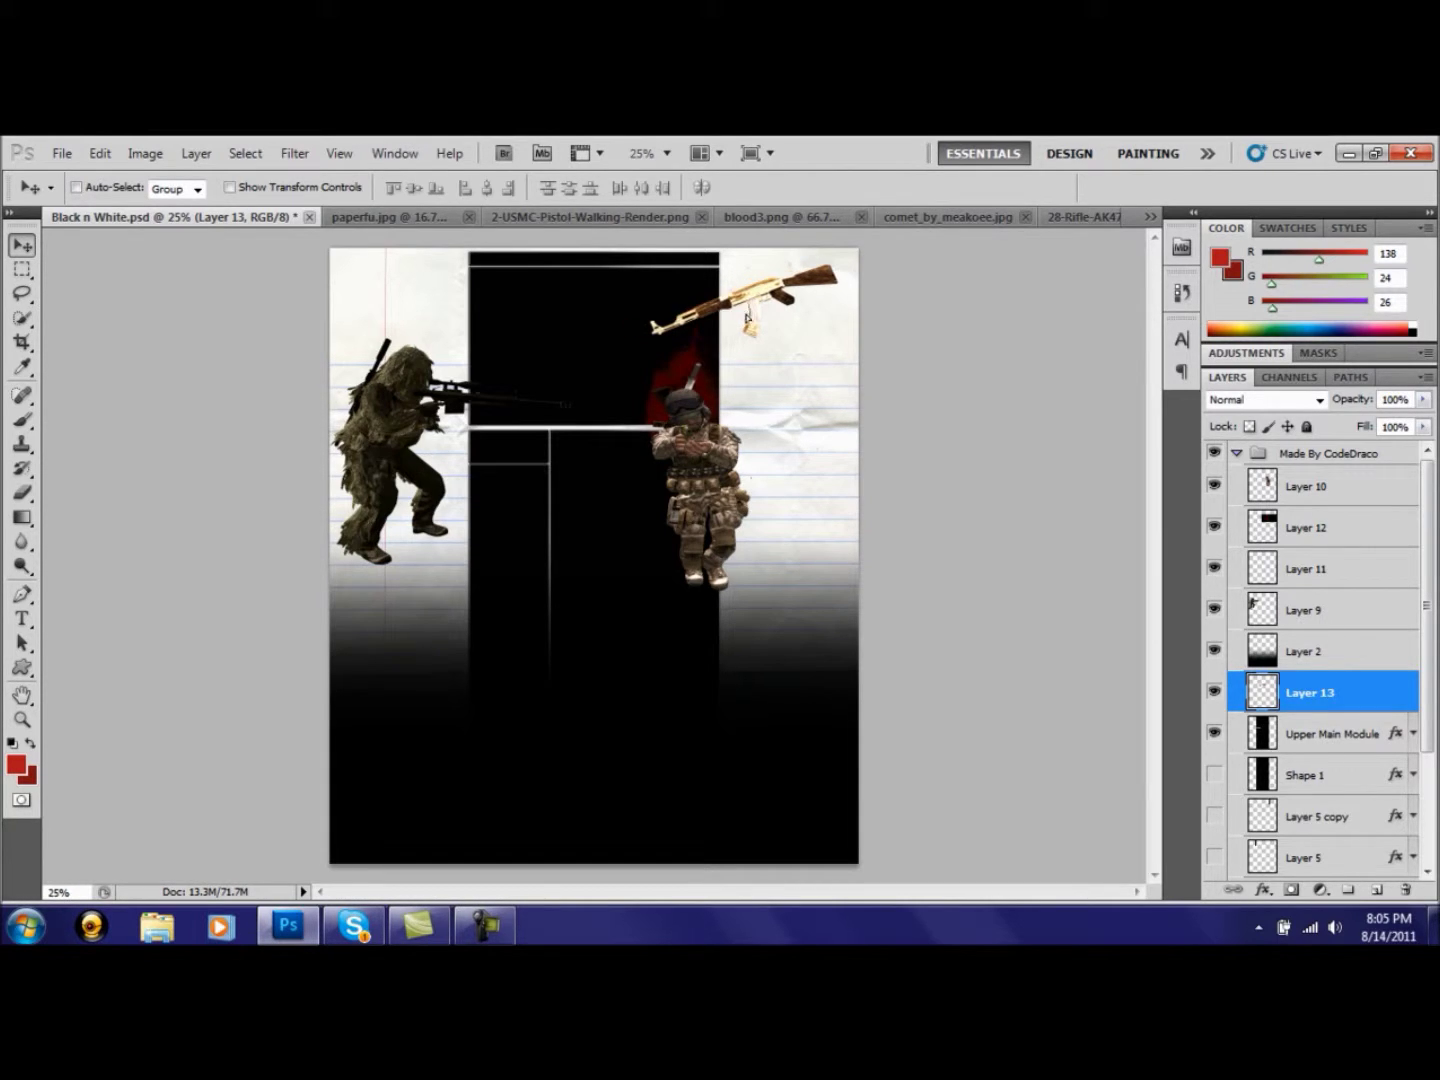
Start a red text reading Boom above the sniper, using the AR DARLING font at 200 pt
click(22, 619)
click(246, 187)
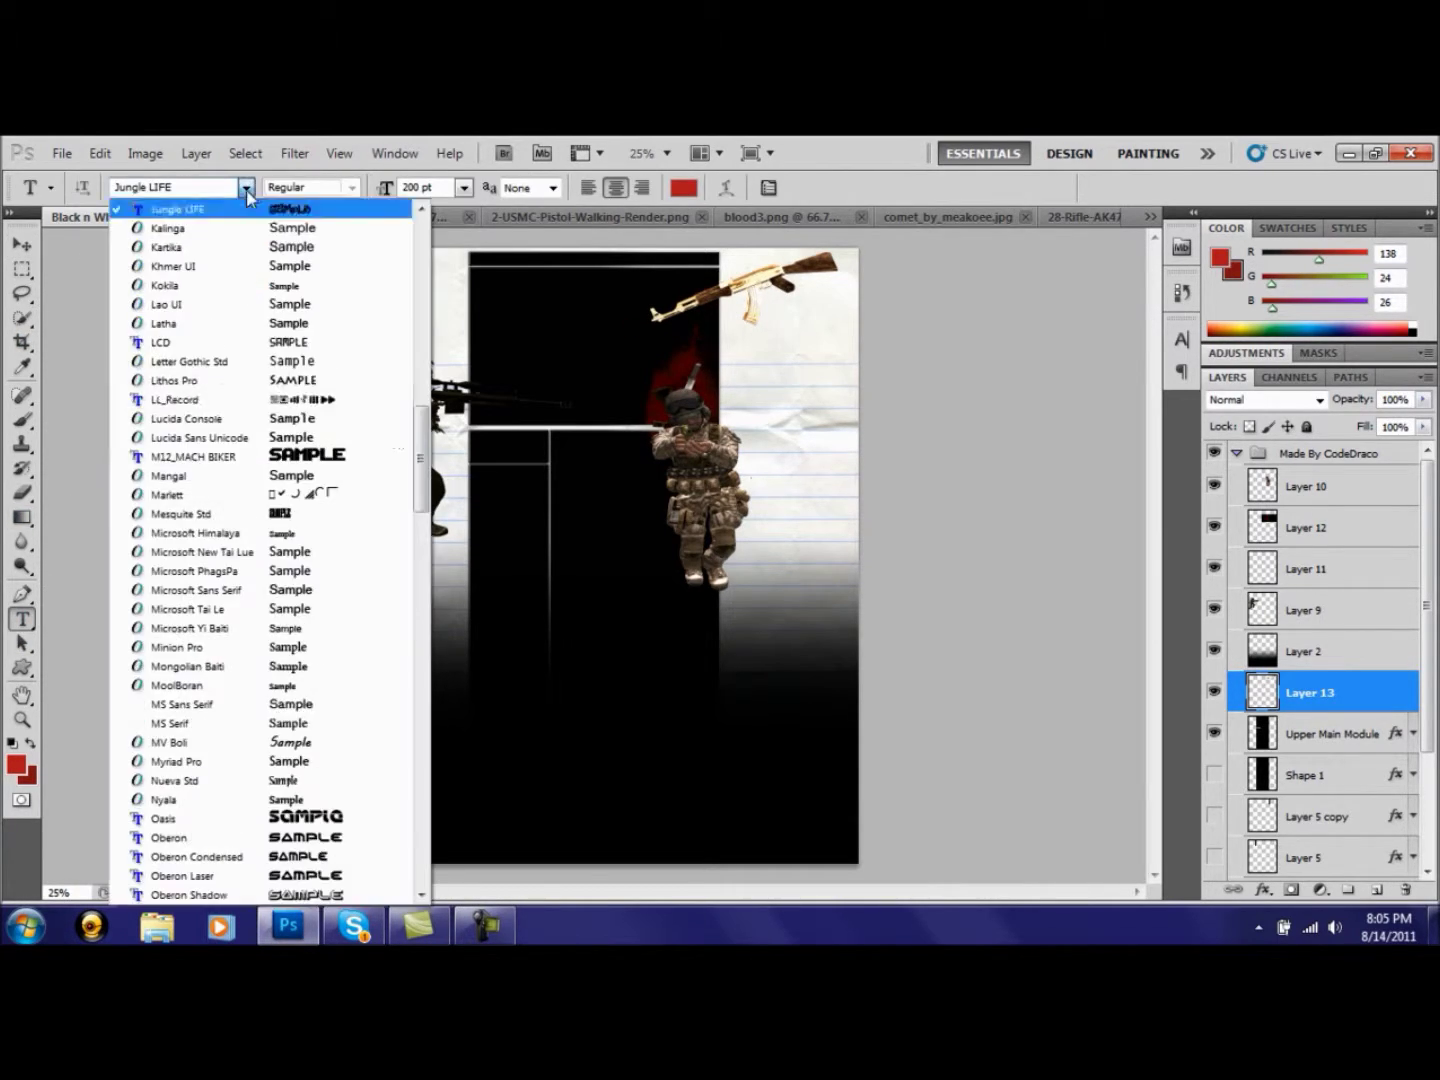
drag(420, 458, 410, 257)
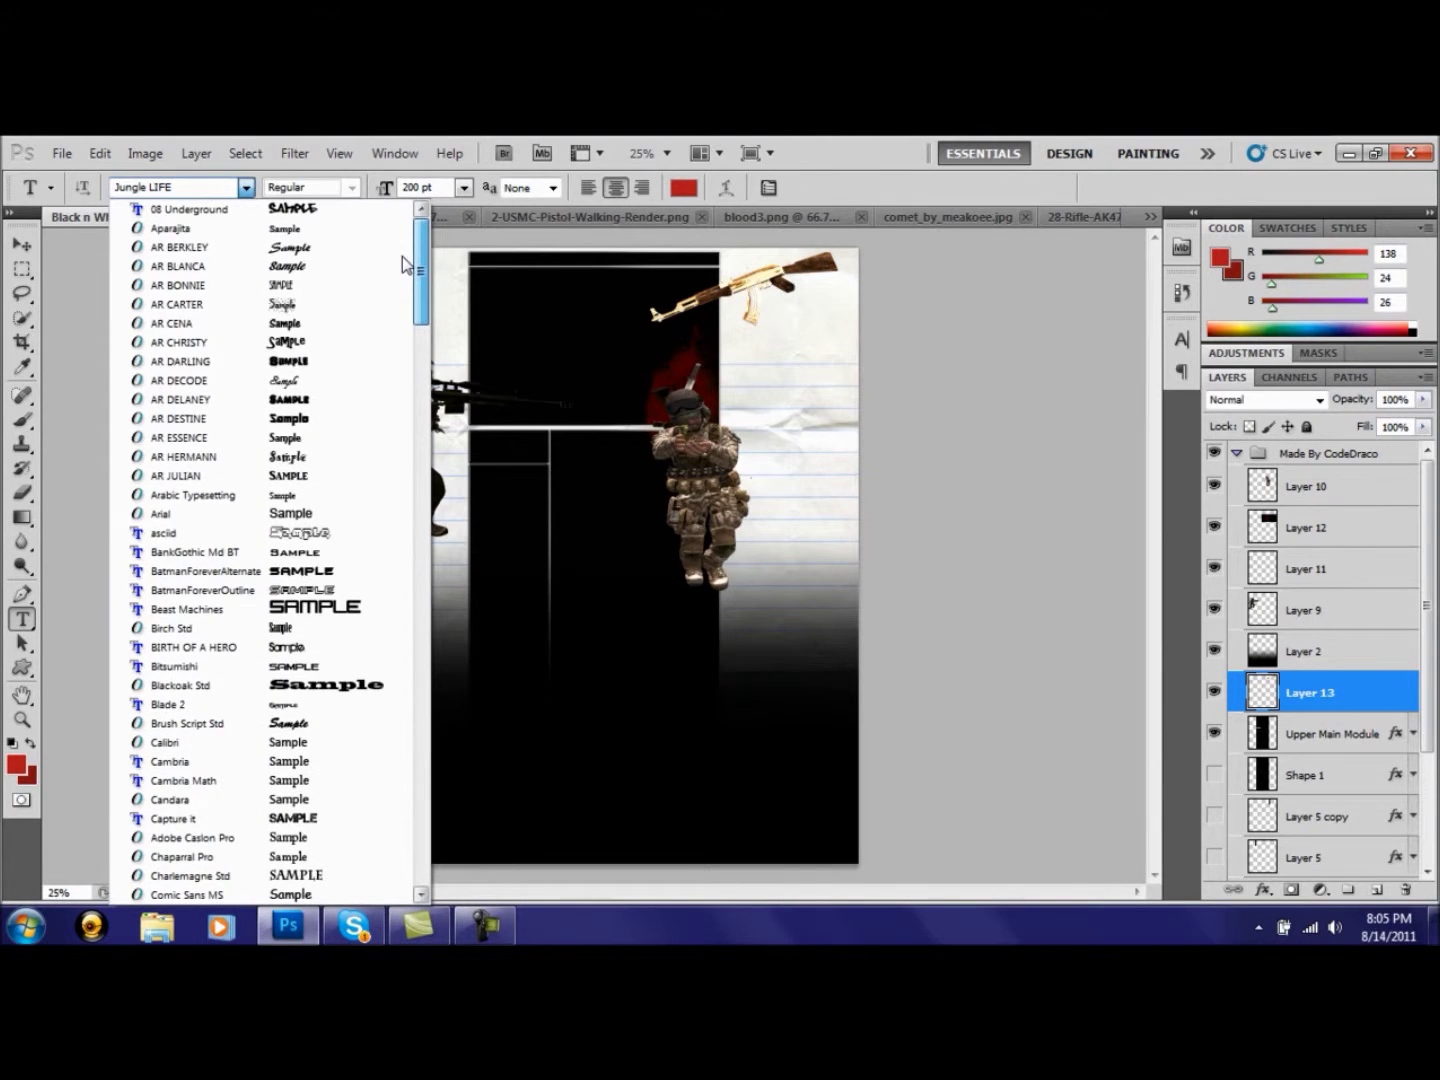
click(345, 364)
click(438, 317)
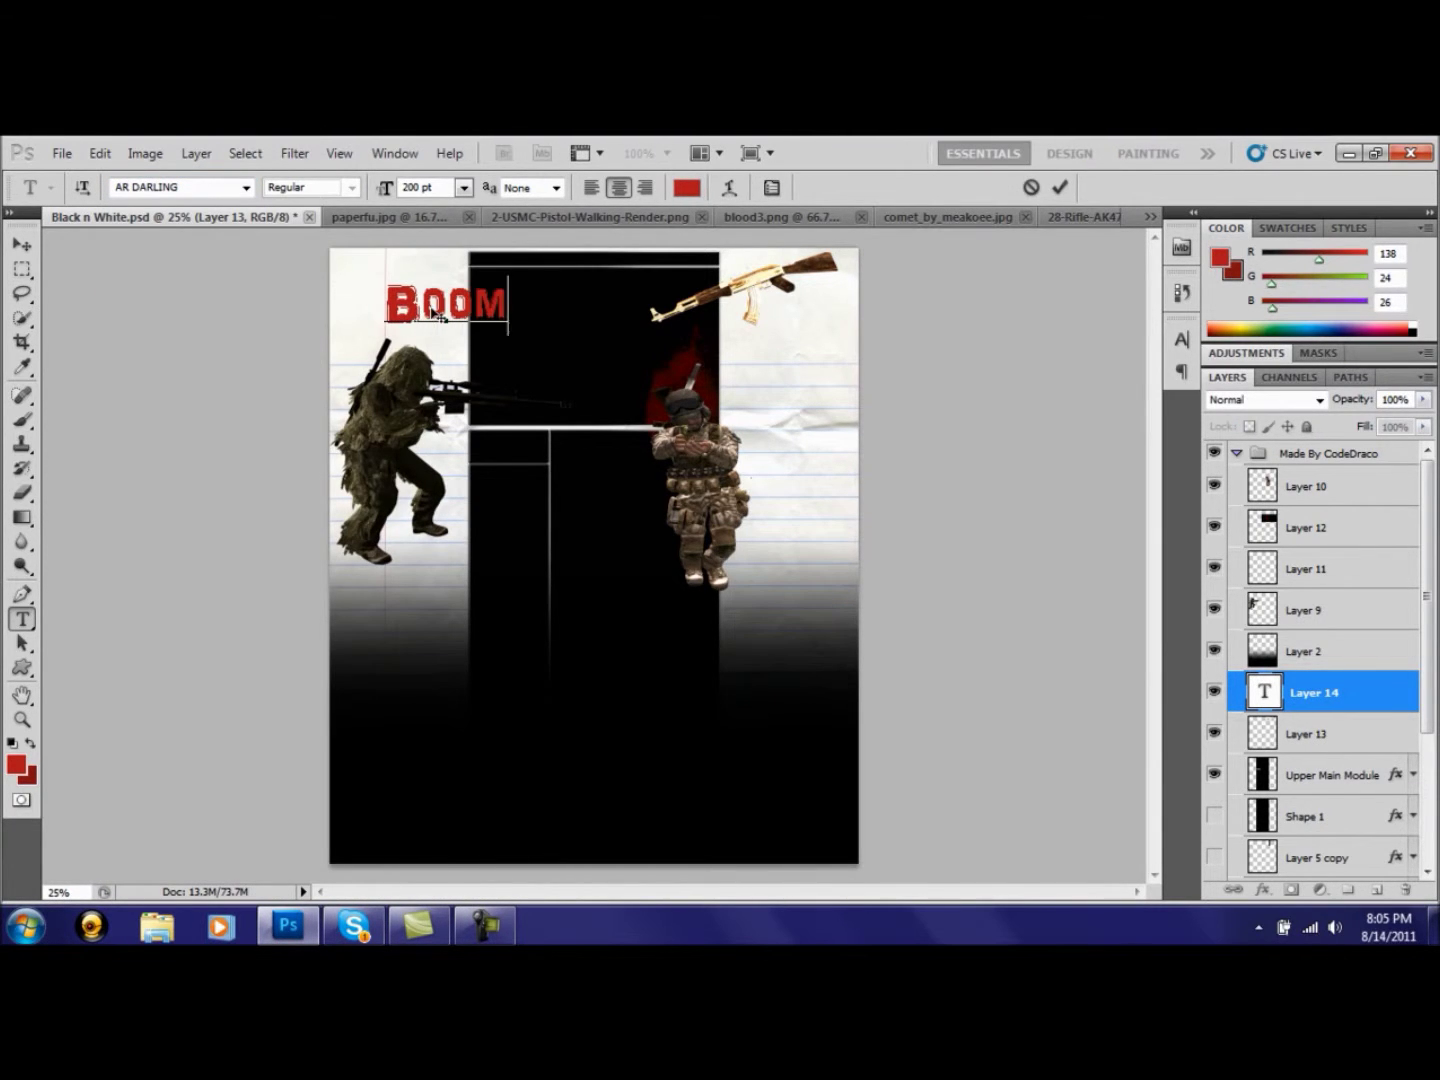
Set the text size to 72 pt and try the 08 Underground font
click(464, 187)
click(455, 548)
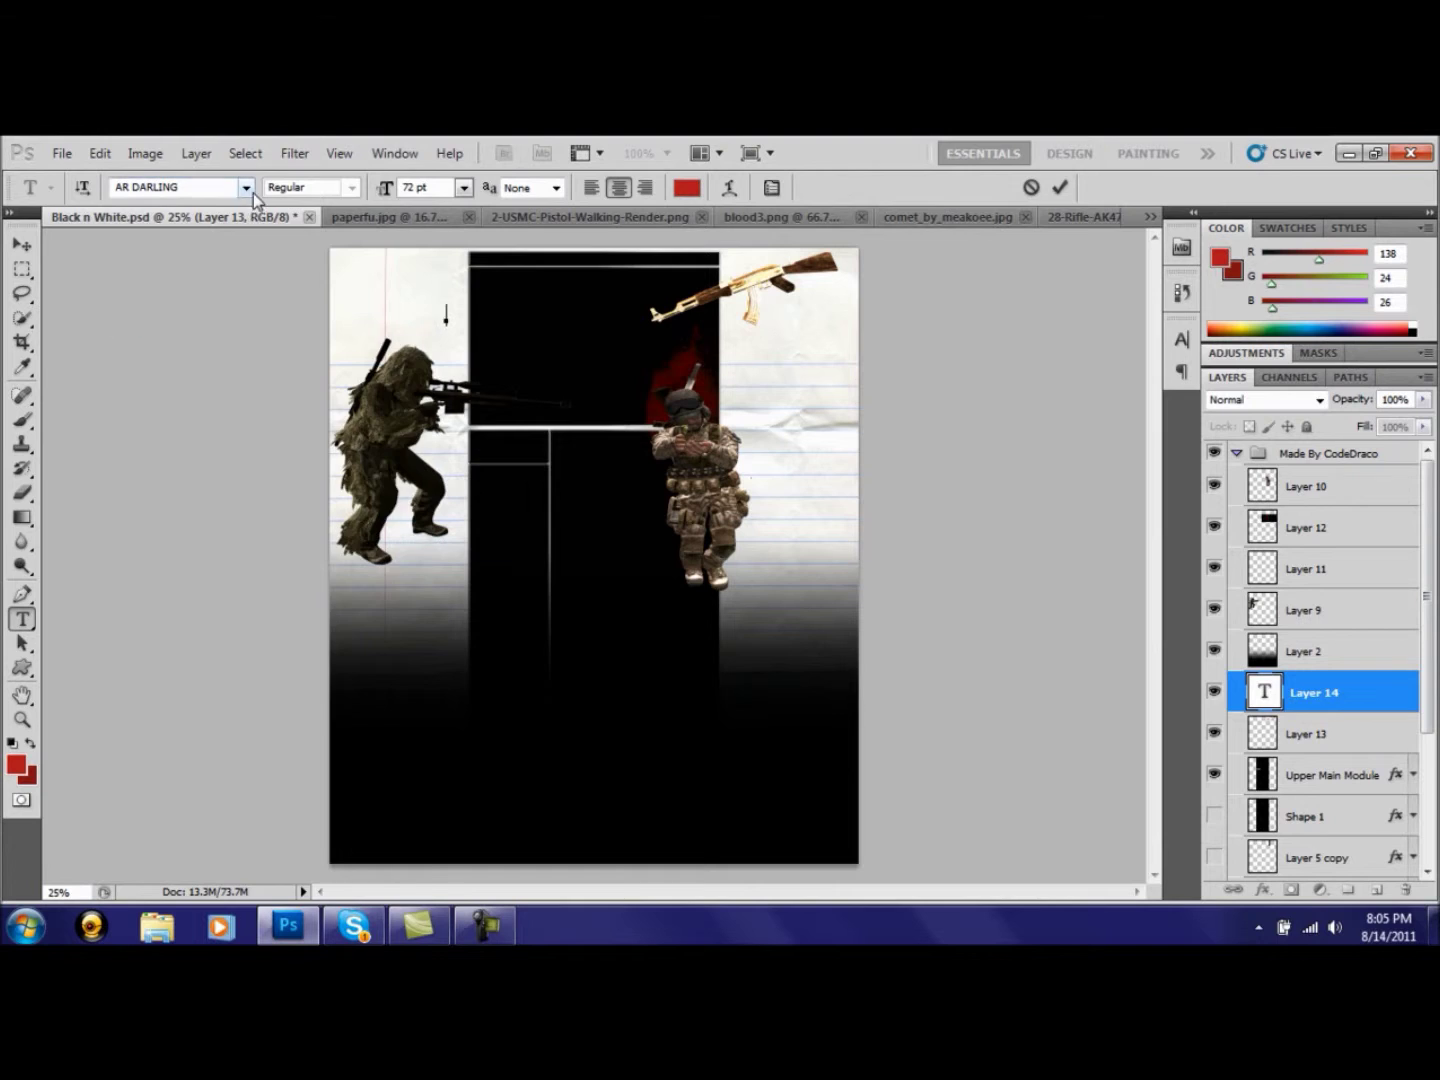
click(247, 188)
drag(420, 312, 423, 268)
click(190, 209)
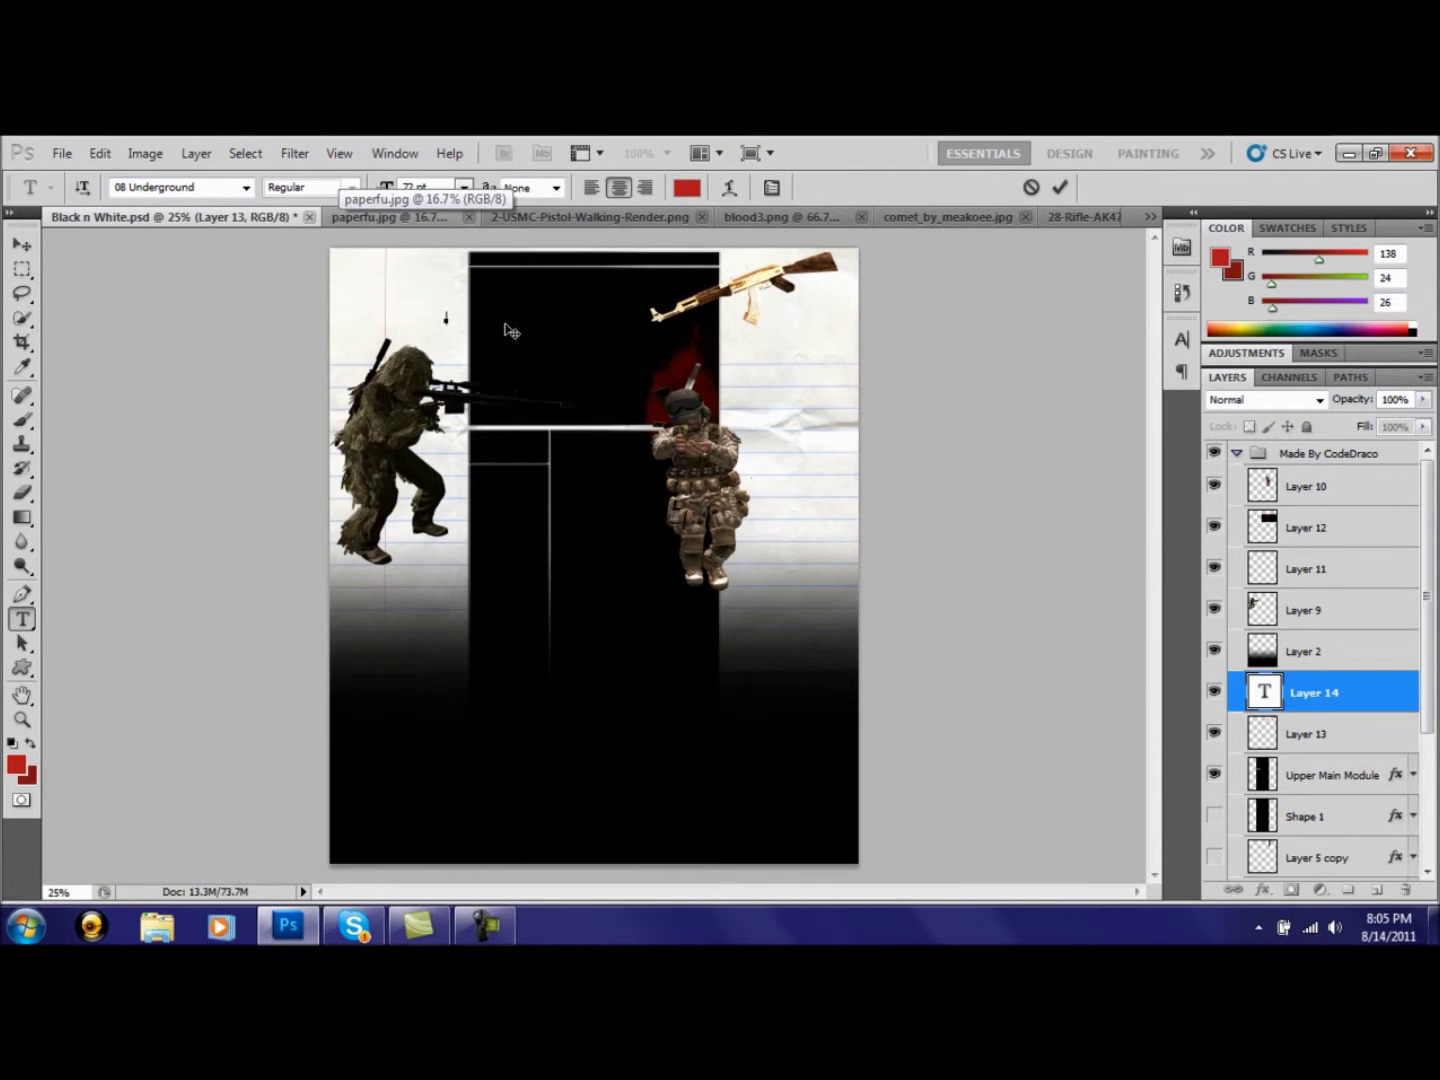
click(247, 188)
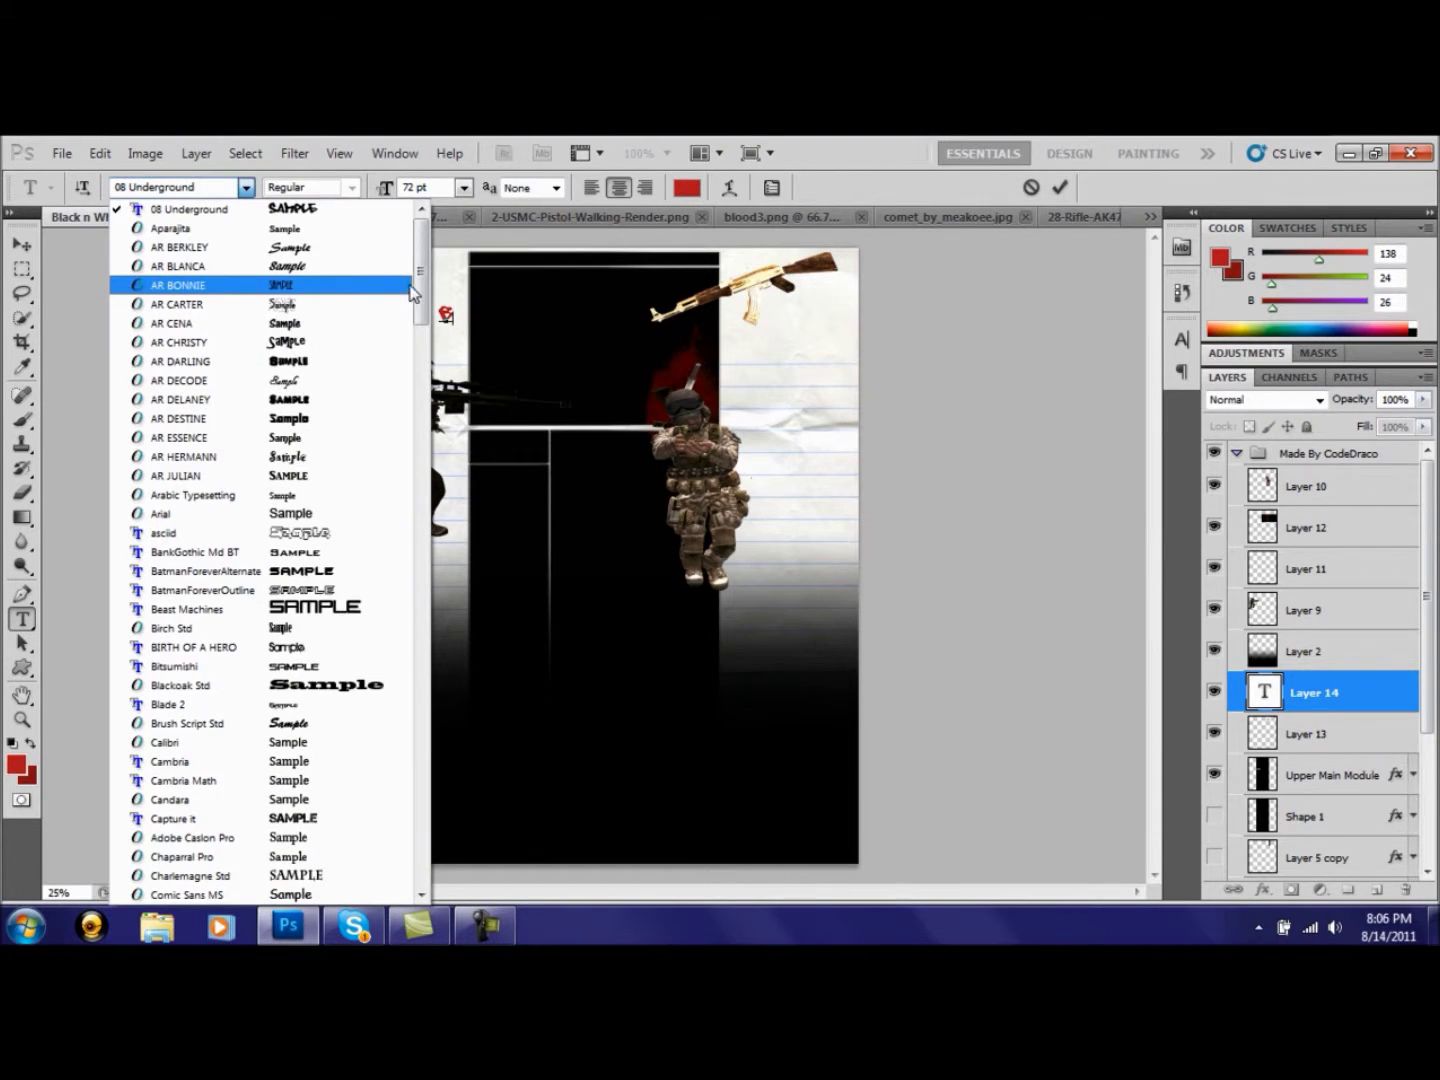
click(479, 314)
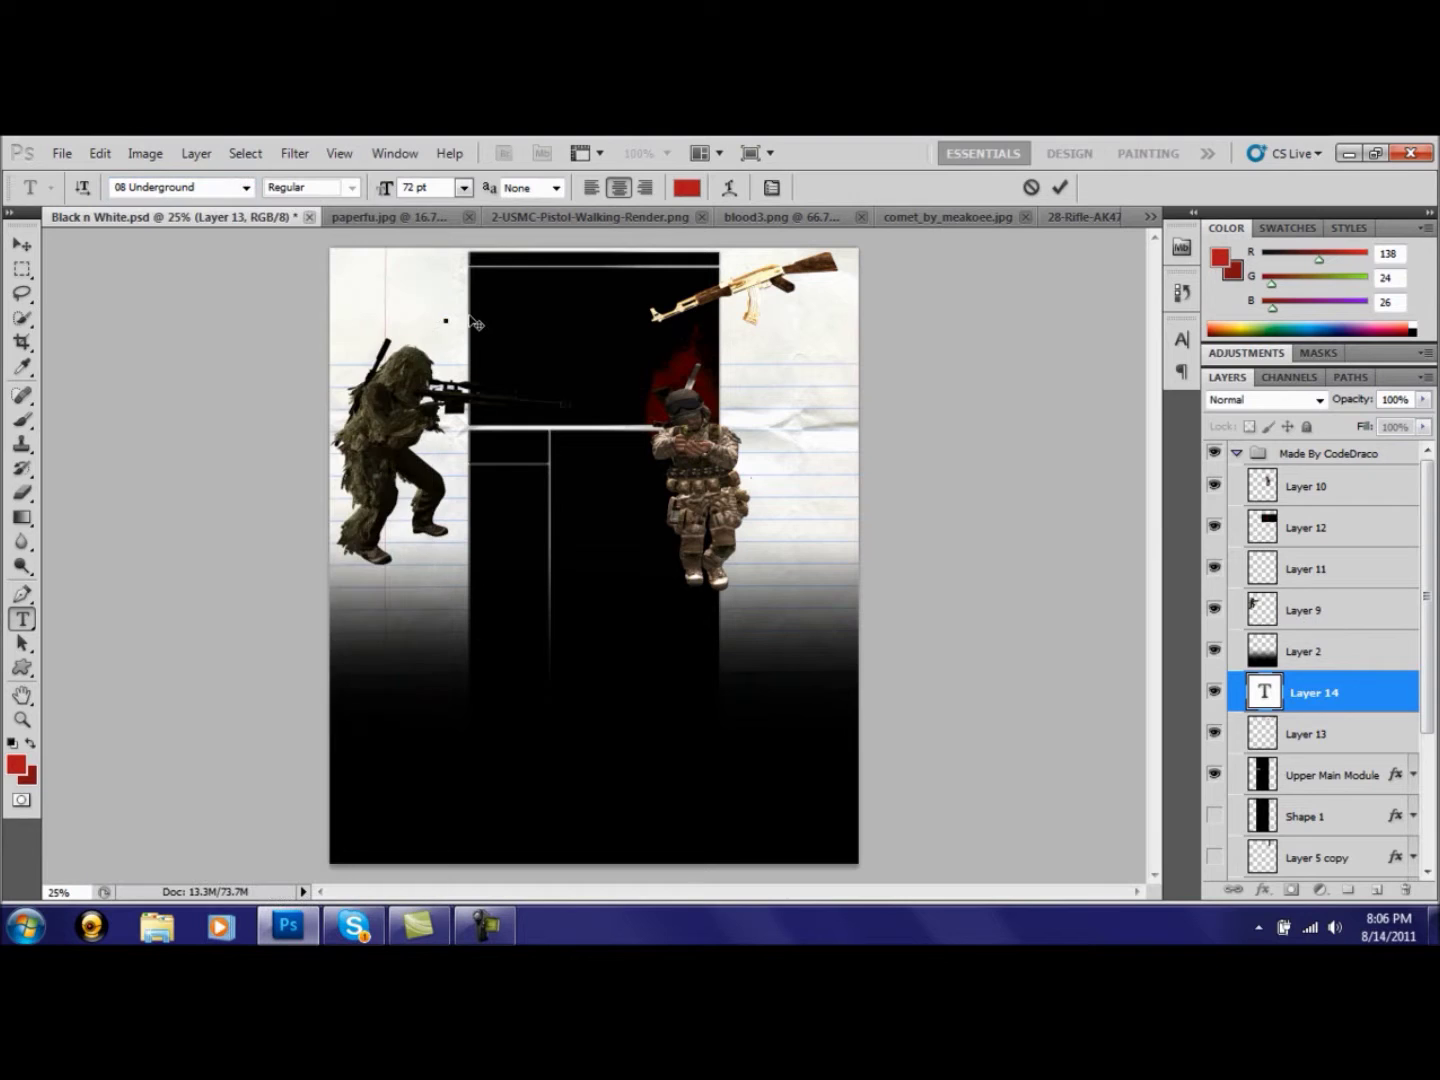
Set the text colour to black and the font to AR CHRISTY
click(687, 188)
click(767, 548)
click(246, 188)
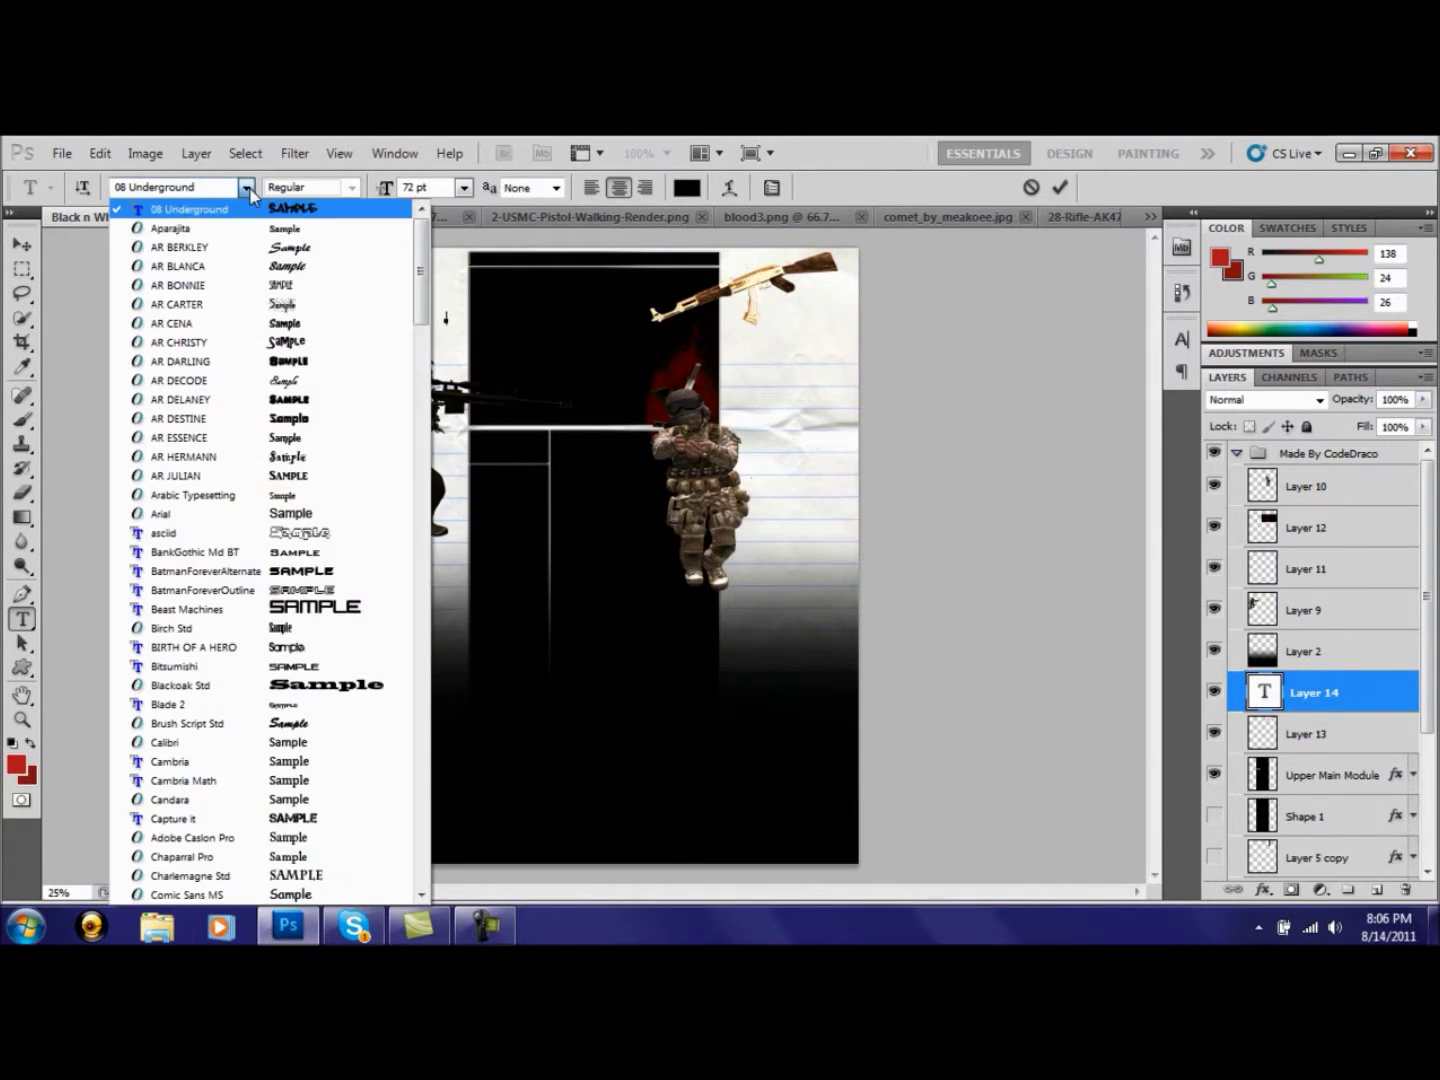
click(555, 301)
click(247, 188)
drag(420, 278, 348, 335)
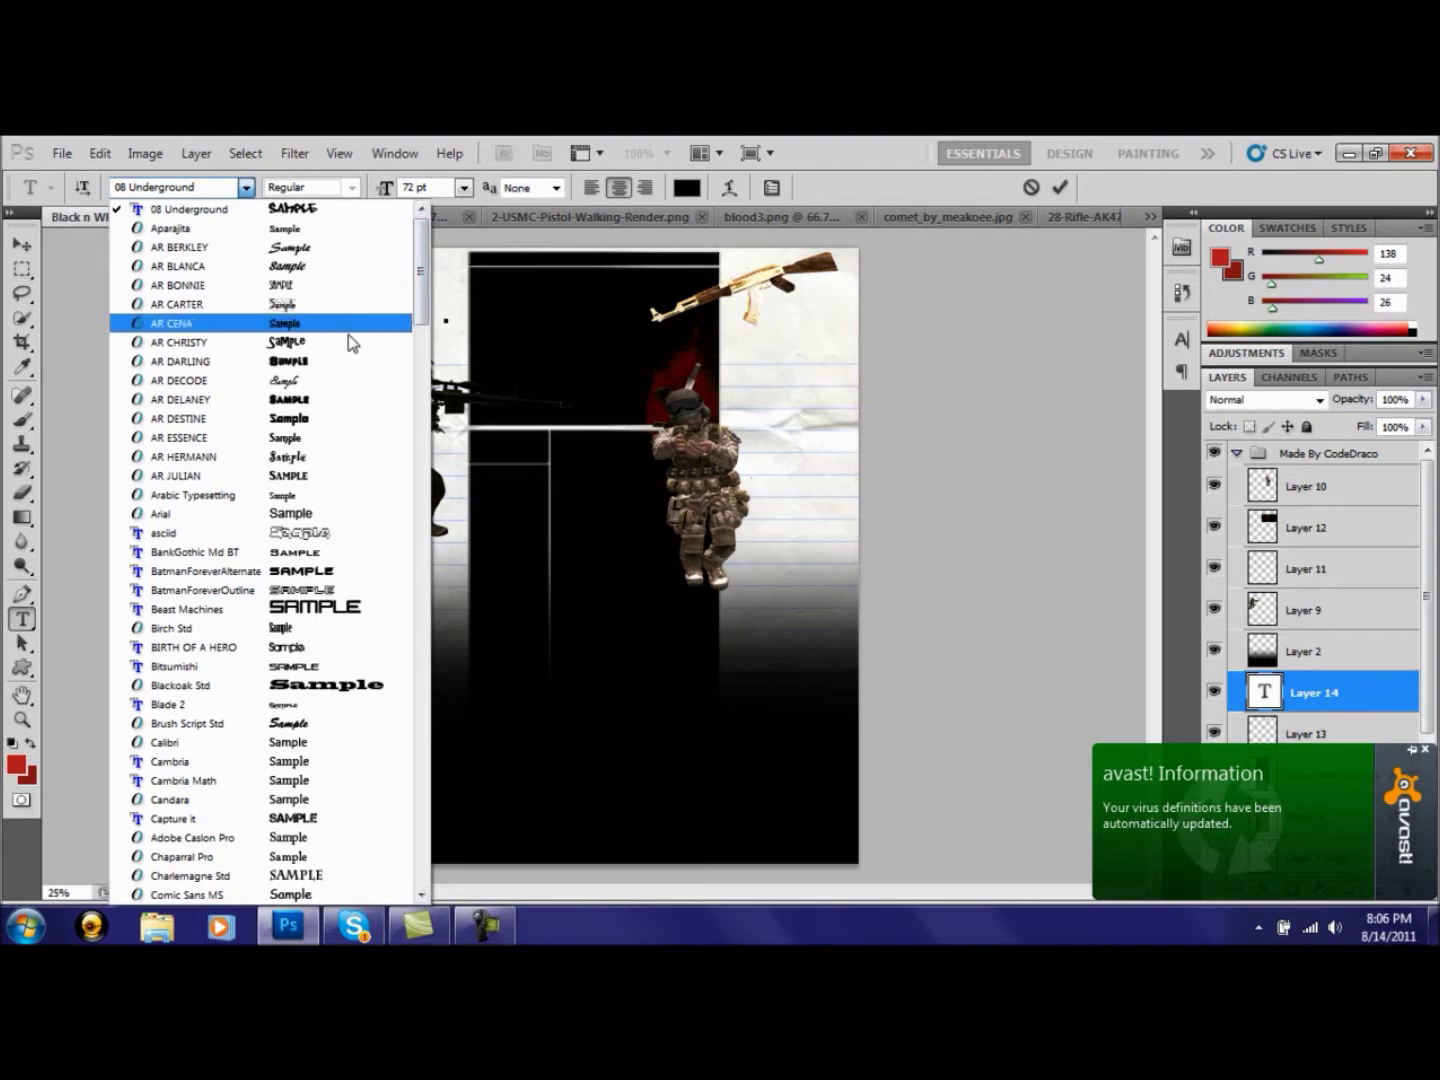
click(358, 342)
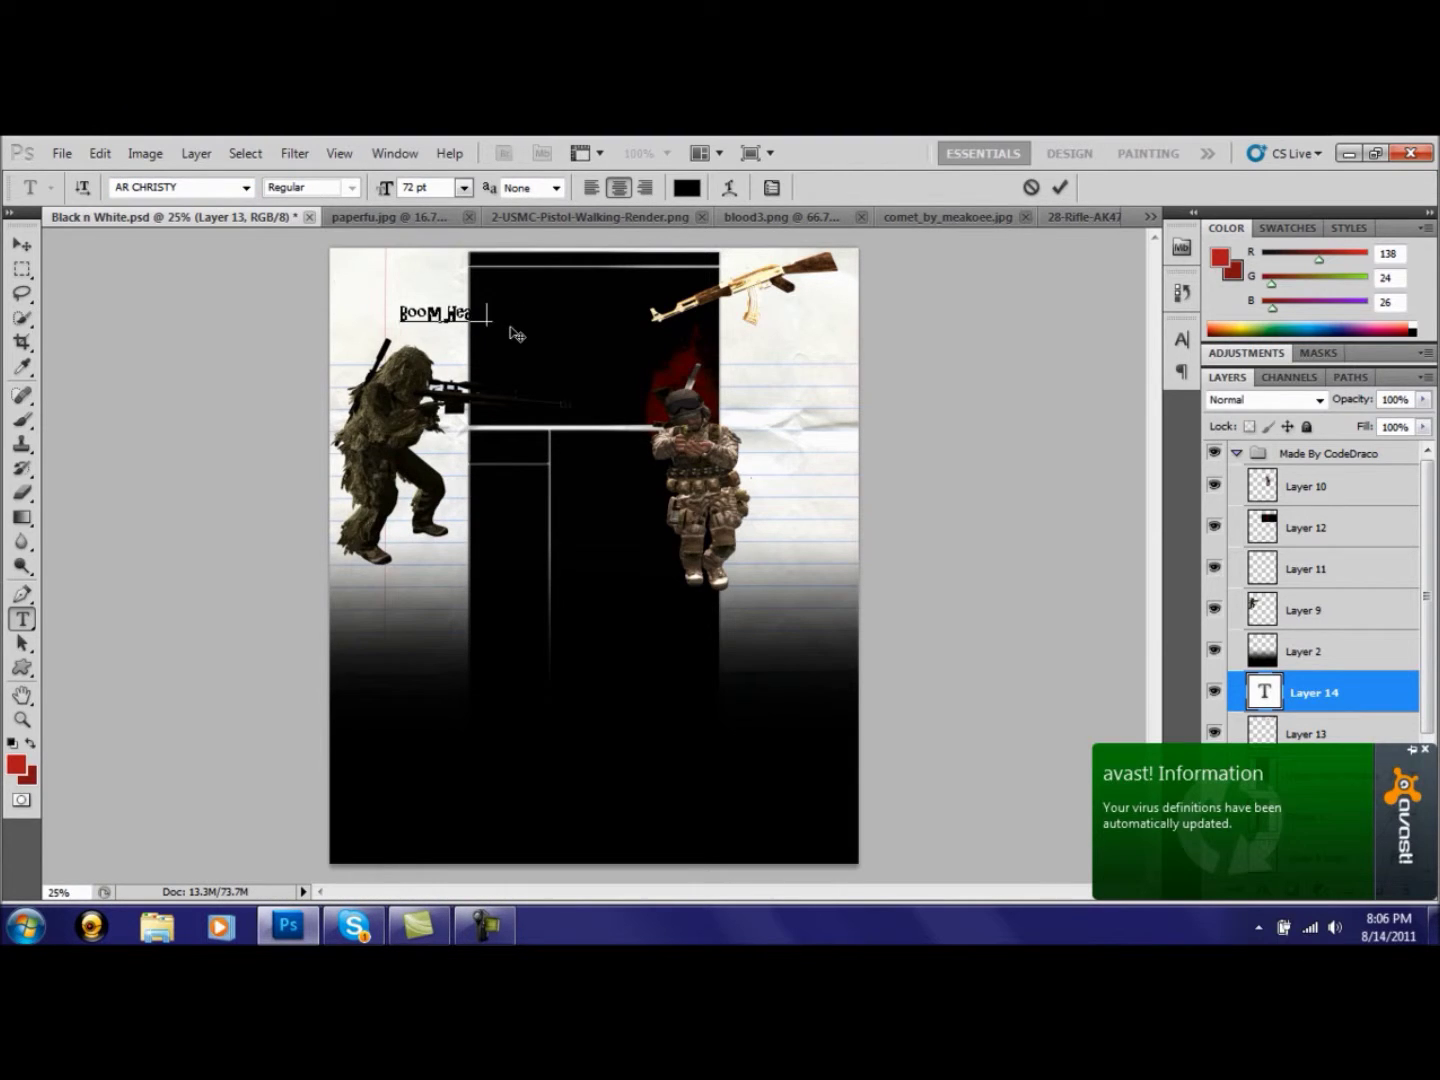
Retype the text as Boom Headshot! with Headshot! on a second line
key(BackSpace)
key(BackSpace)
key(BackSpace)
key(BackSpace)
key(Return)
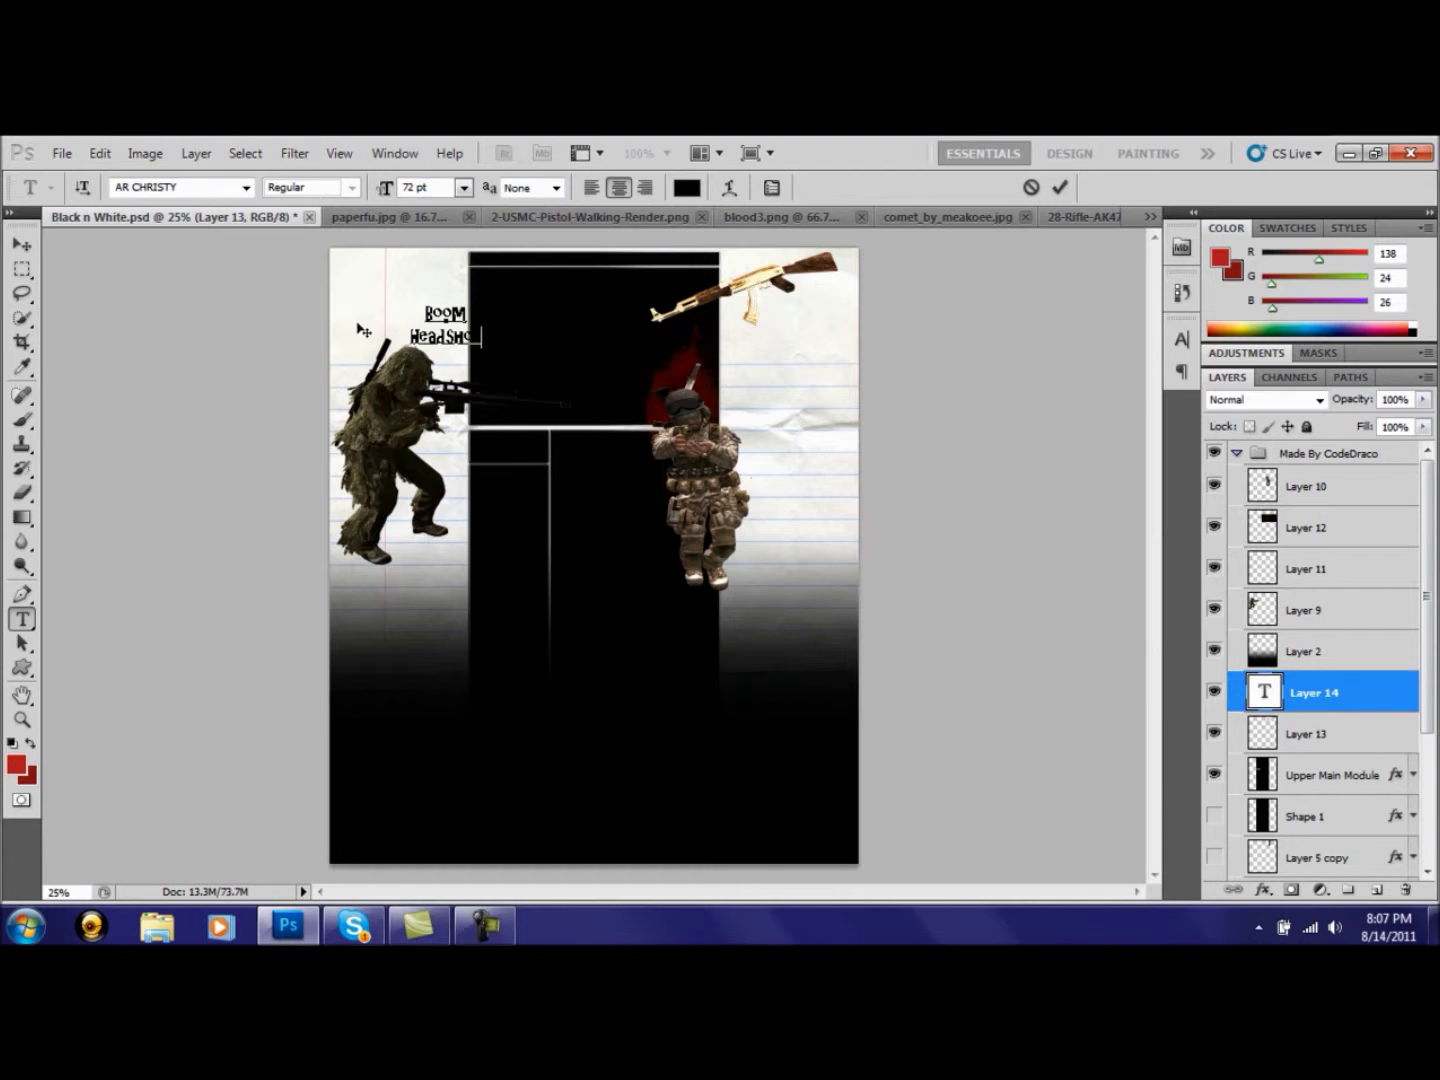
Rotate the Boom Headshot! text clockwise and place it on the paper just above the sniper's head
click(23, 246)
drag(436, 336, 403, 319)
key(ctrl+t)
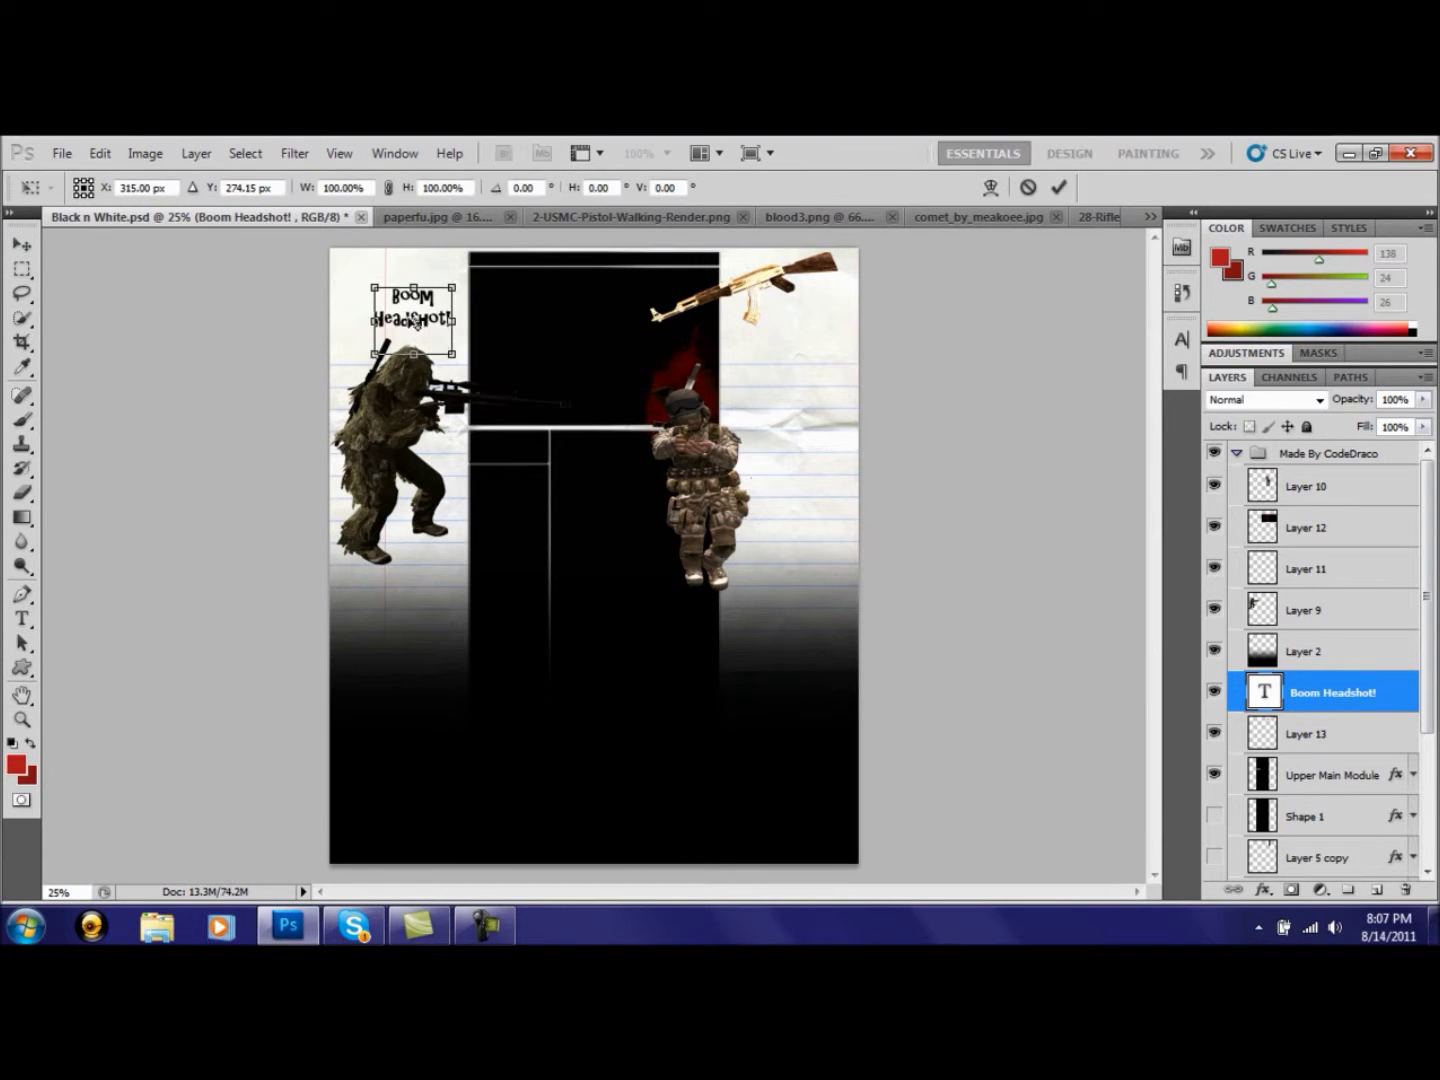
key(Return)
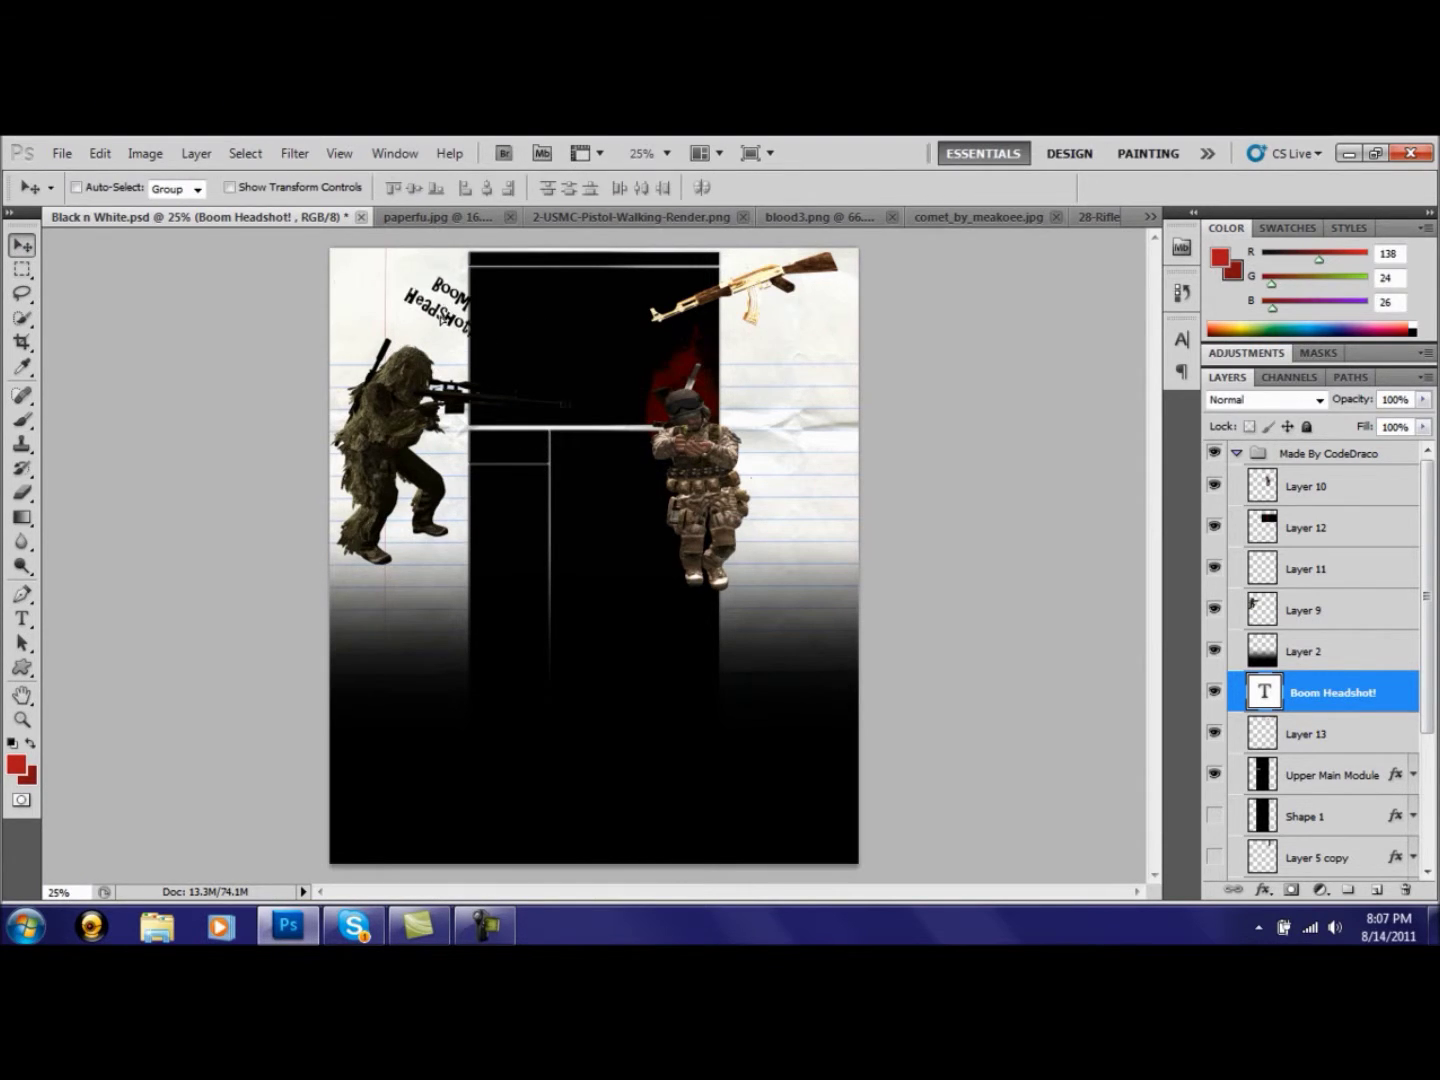
click(63, 154)
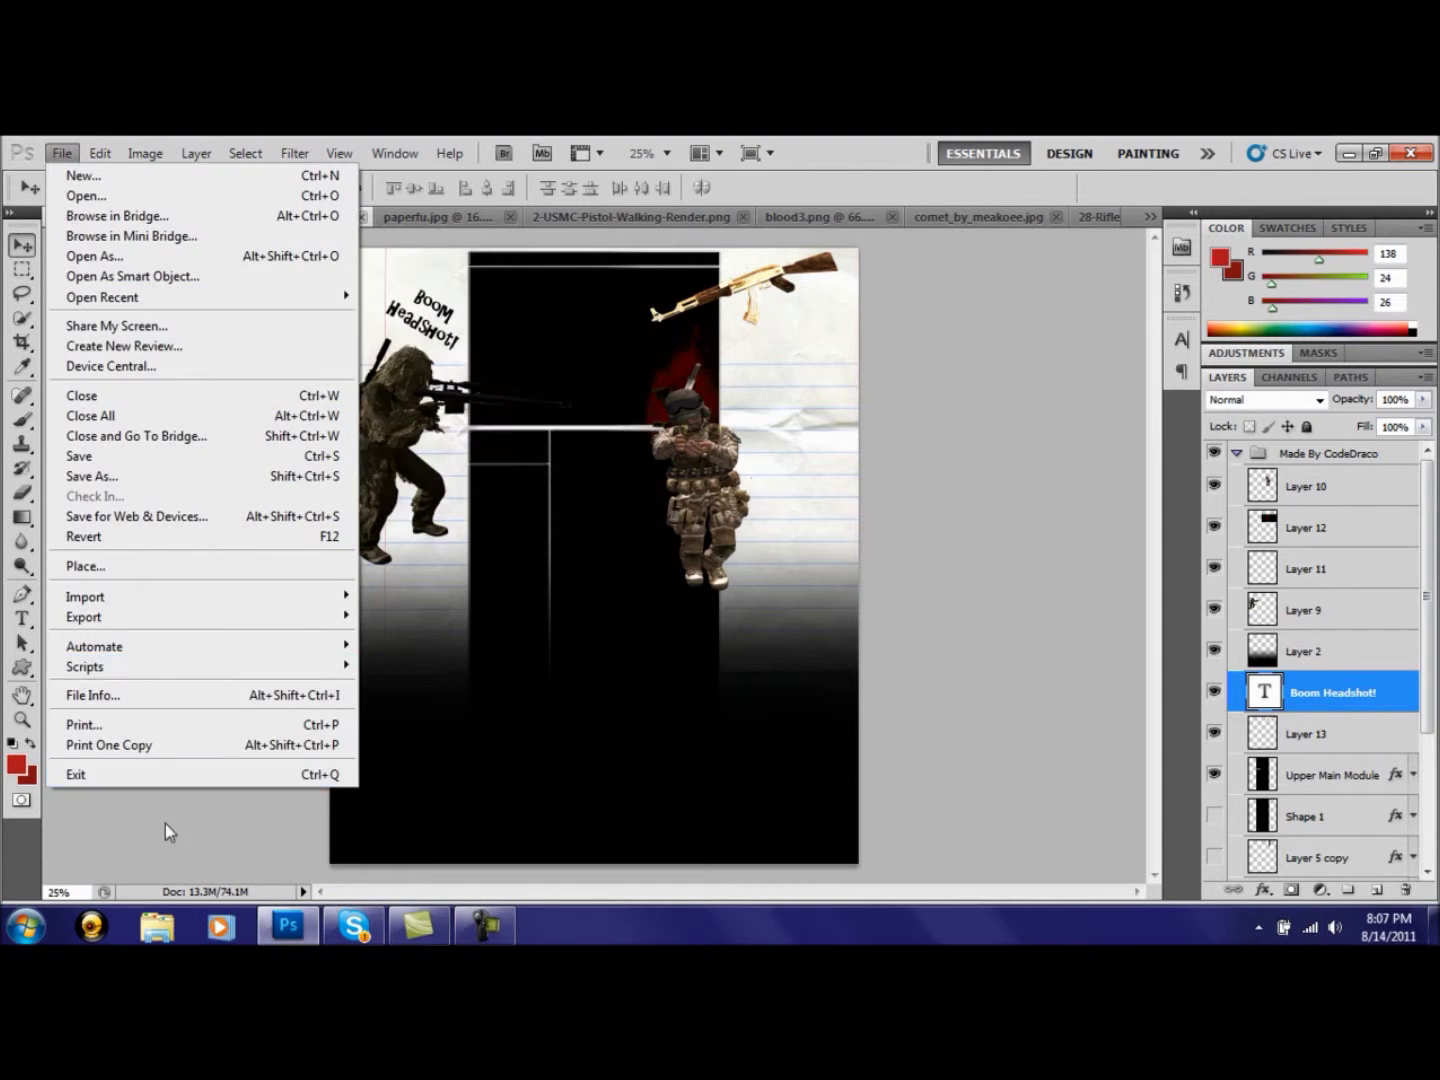
Draw a speech bubble custom shape above the sniper's head and recolour it white
click(23, 667)
click(439, 188)
mouse_move(517, 270)
mouse_down()
mouse_move(517, 240)
mouse_move(523, 301)
mouse_move(519, 275)
mouse_up()
click(418, 330)
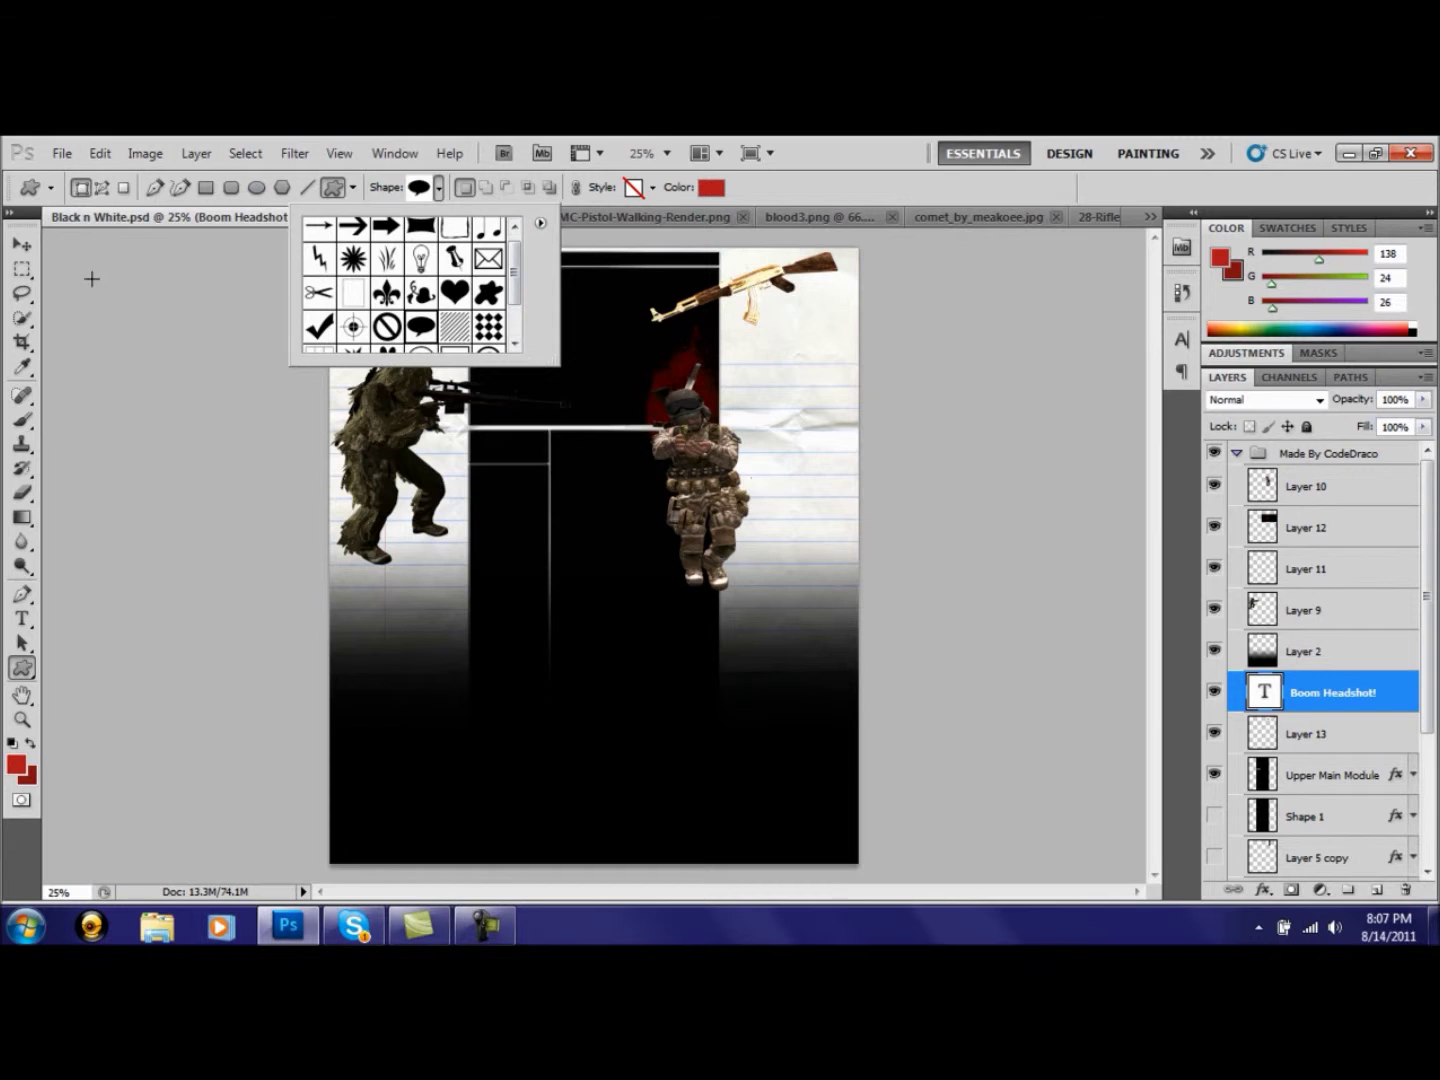
click(424, 192)
drag(527, 398, 526, 397)
click(711, 187)
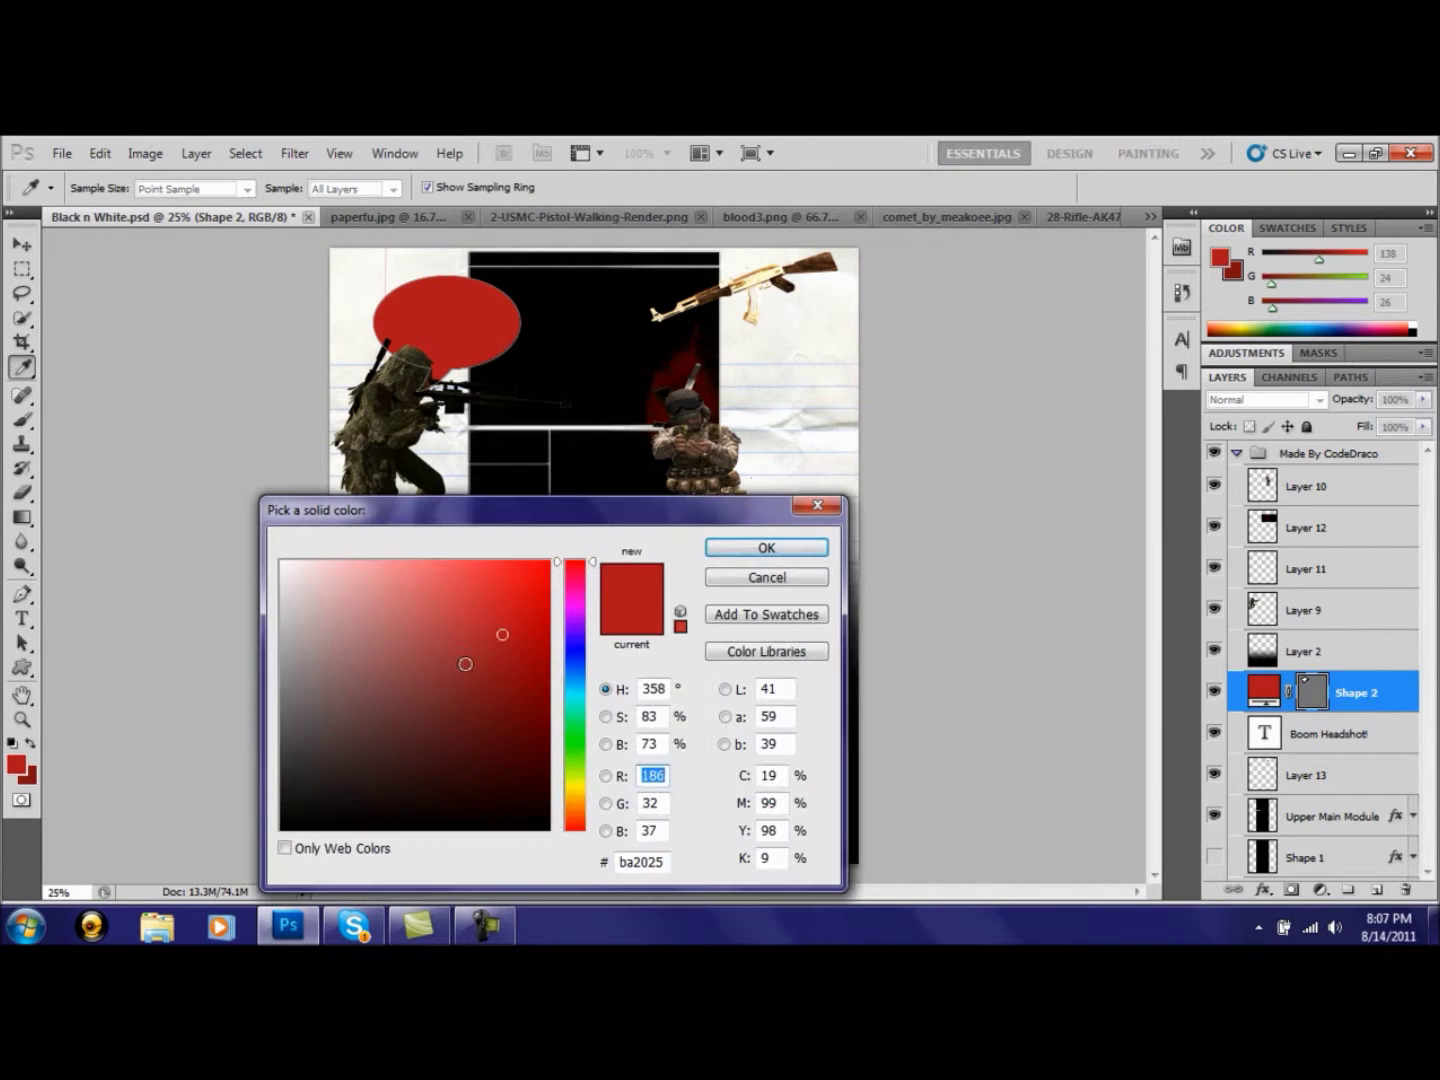
drag(121, 945, 268, 552)
click(781, 551)
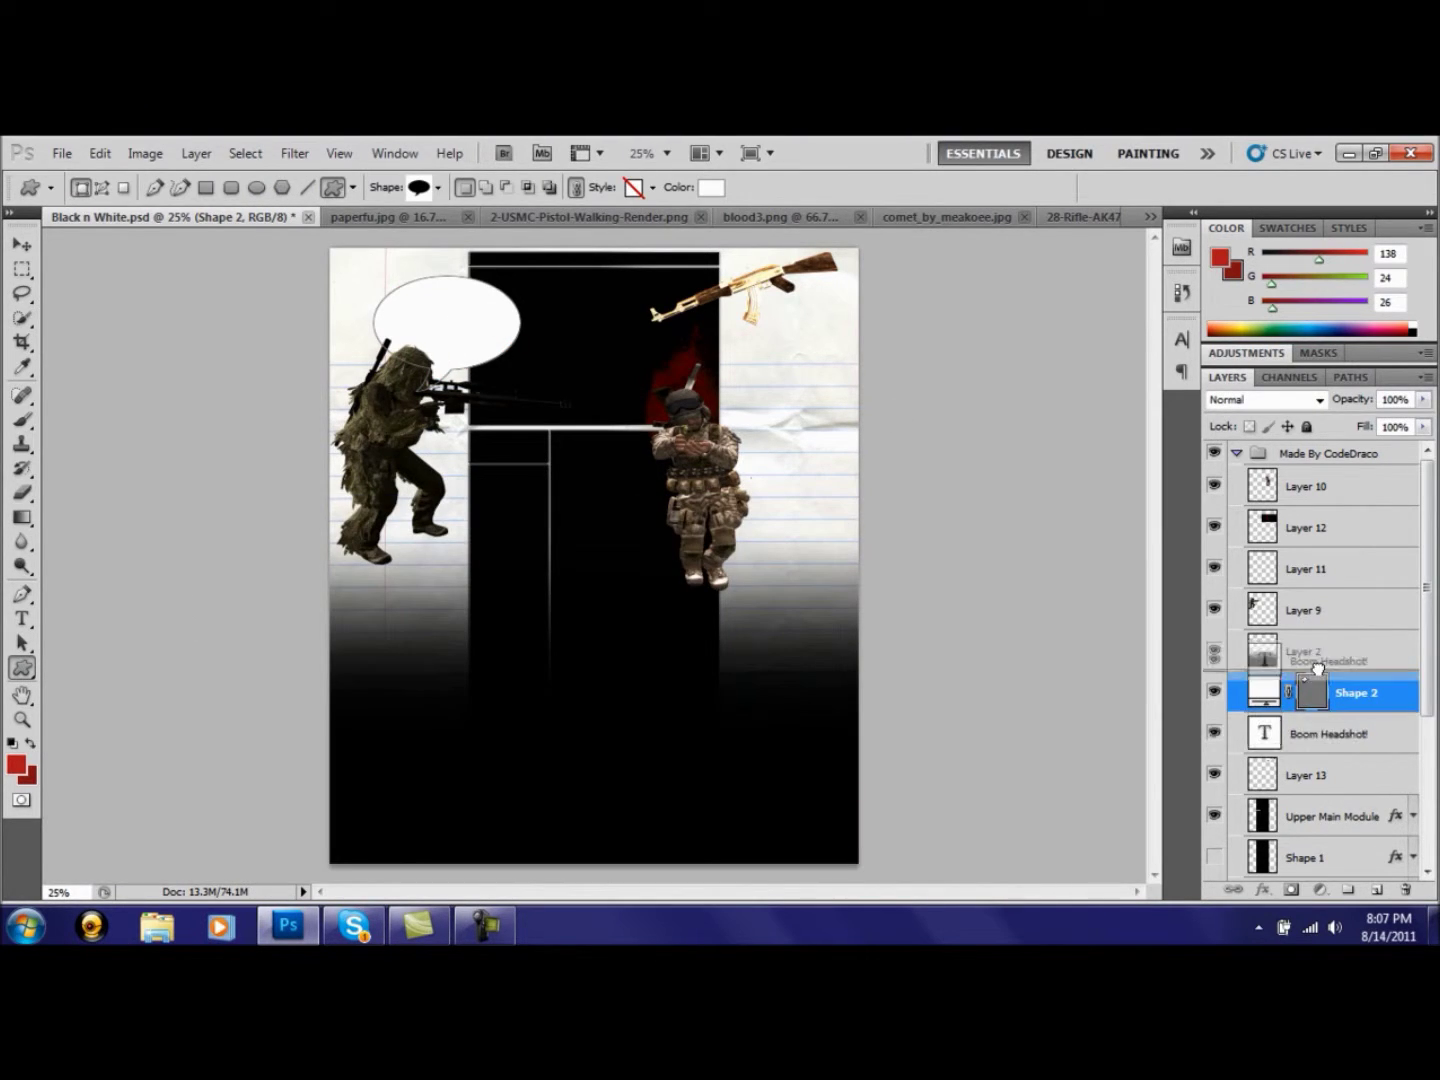
Try the Boom Headshot! layer above the speech bubble, and delete the bubble's Shape 2 layer
drag(1319, 670, 1319, 668)
key(v)
click(1343, 777)
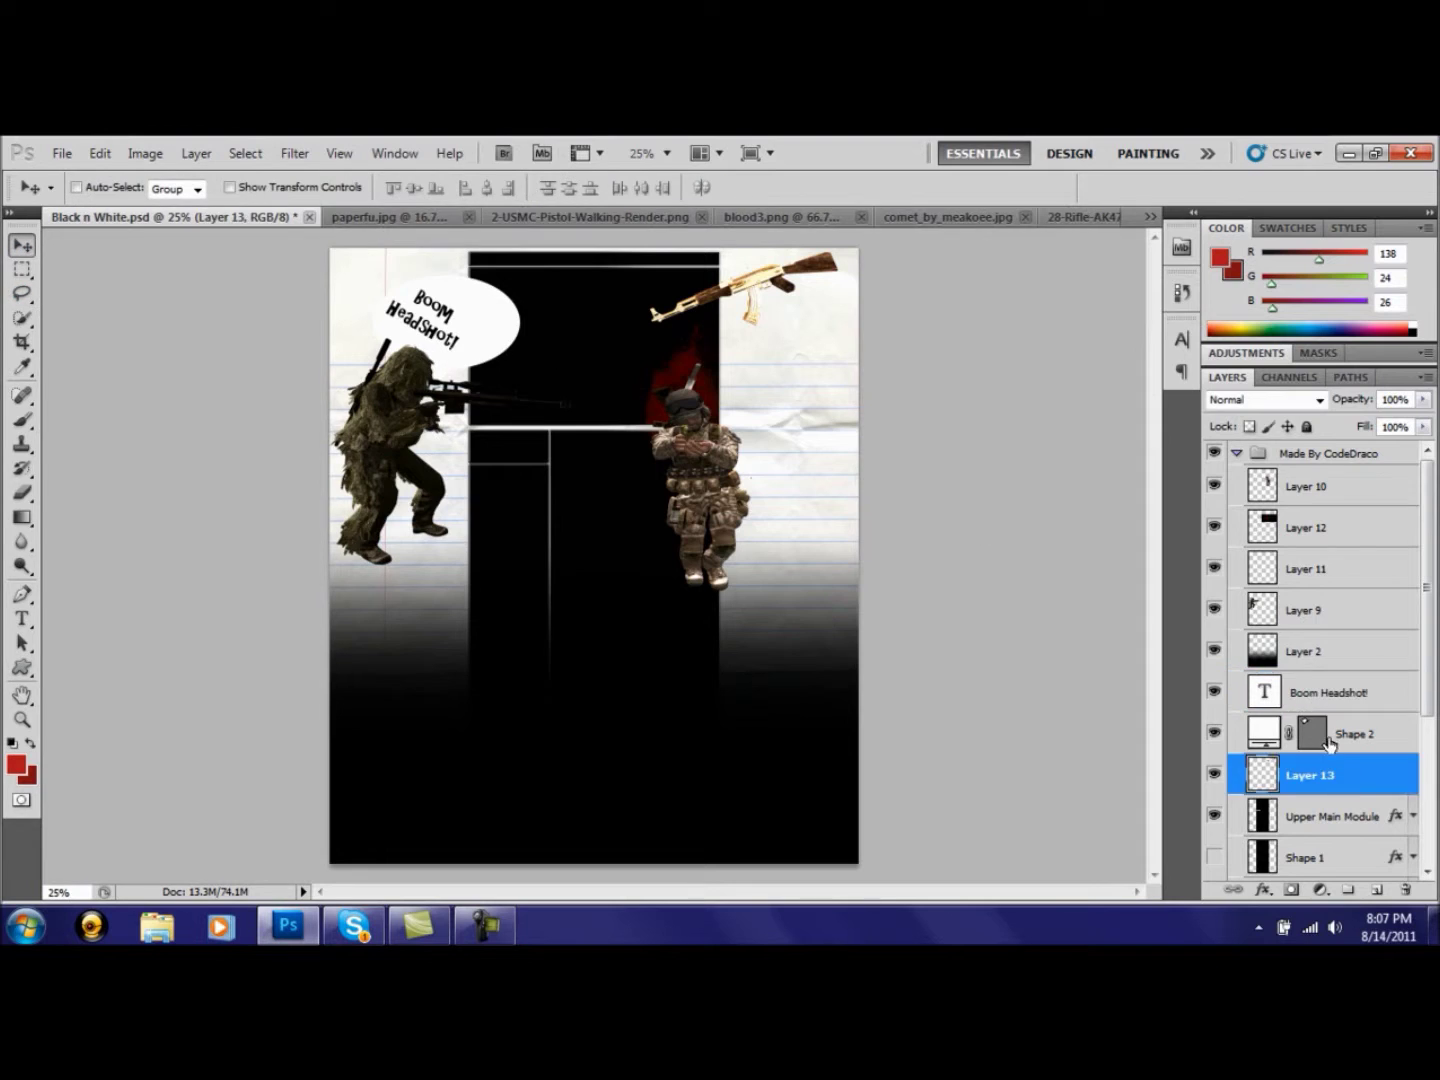
click(1350, 734)
key(Delete)
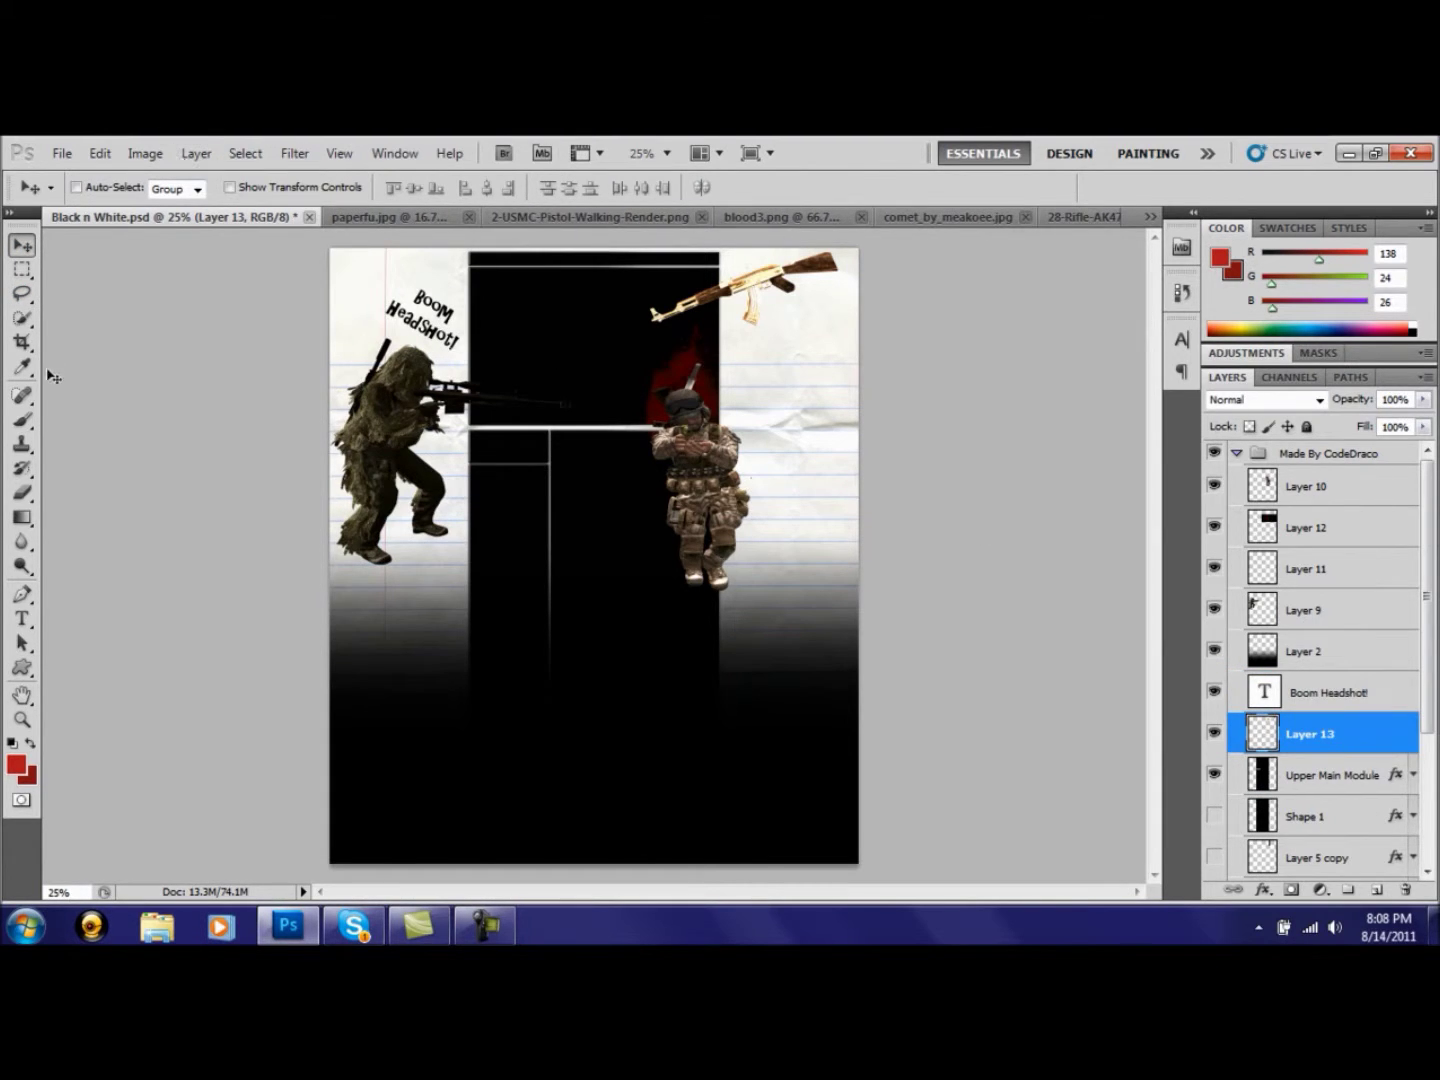
Give the Boom Headshot! text a Drop Shadow and a Bevel and Emboss with the double-peaked gloss contour
click(22, 618)
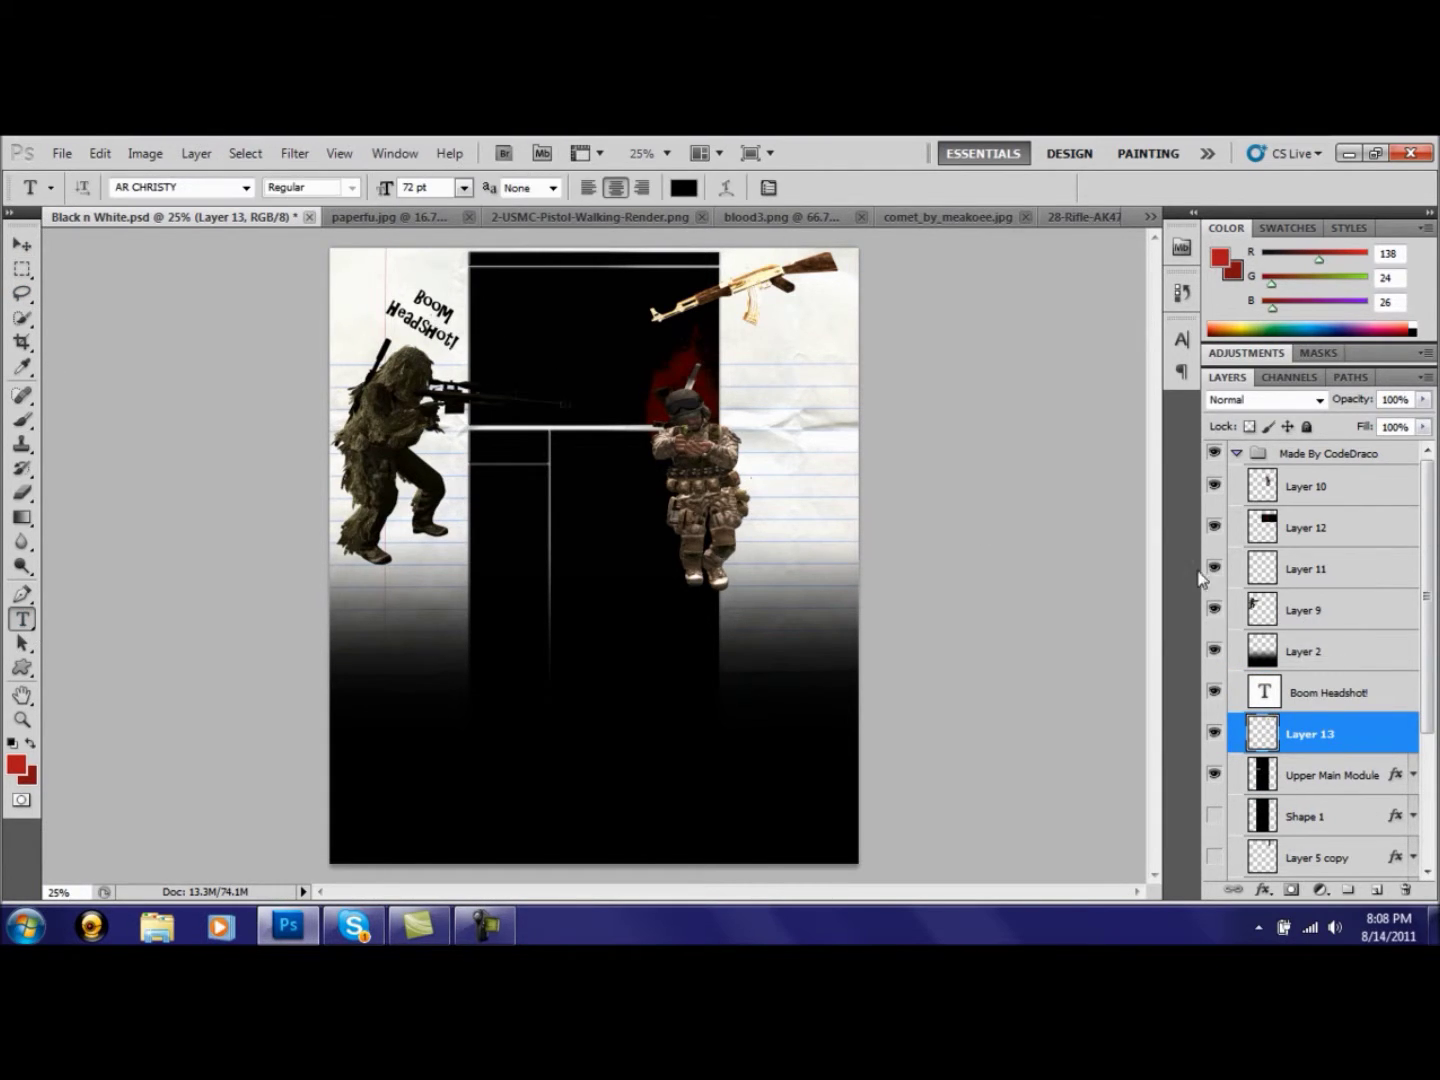
double_click(1364, 696)
double_click(1390, 704)
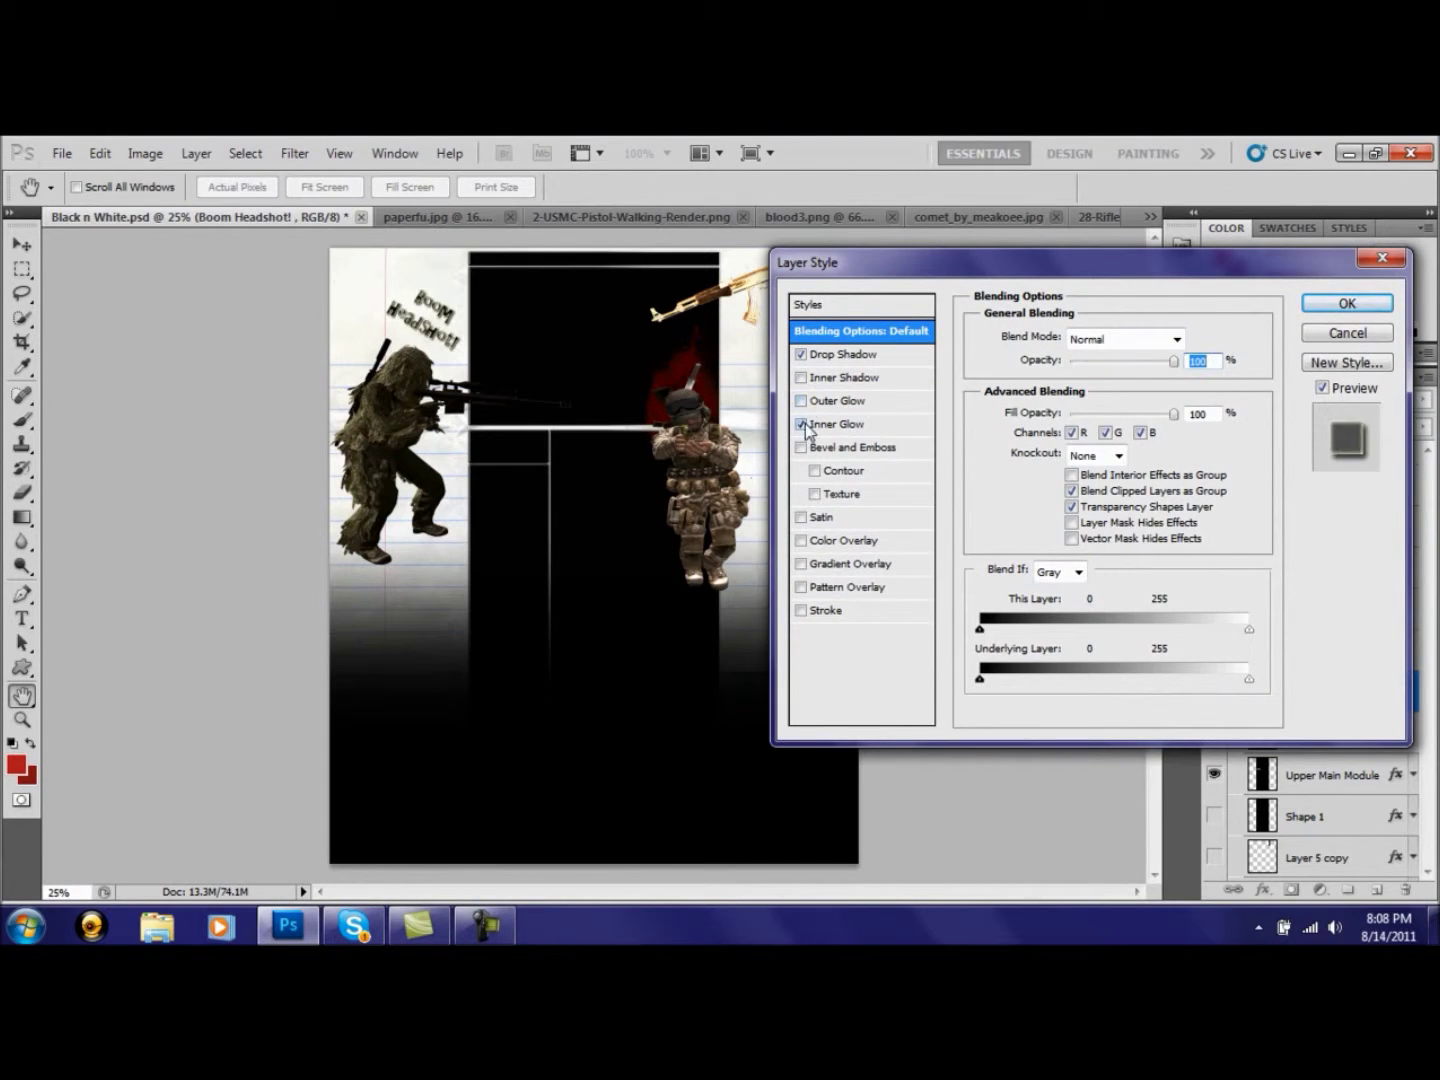
click(826, 449)
click(1092, 572)
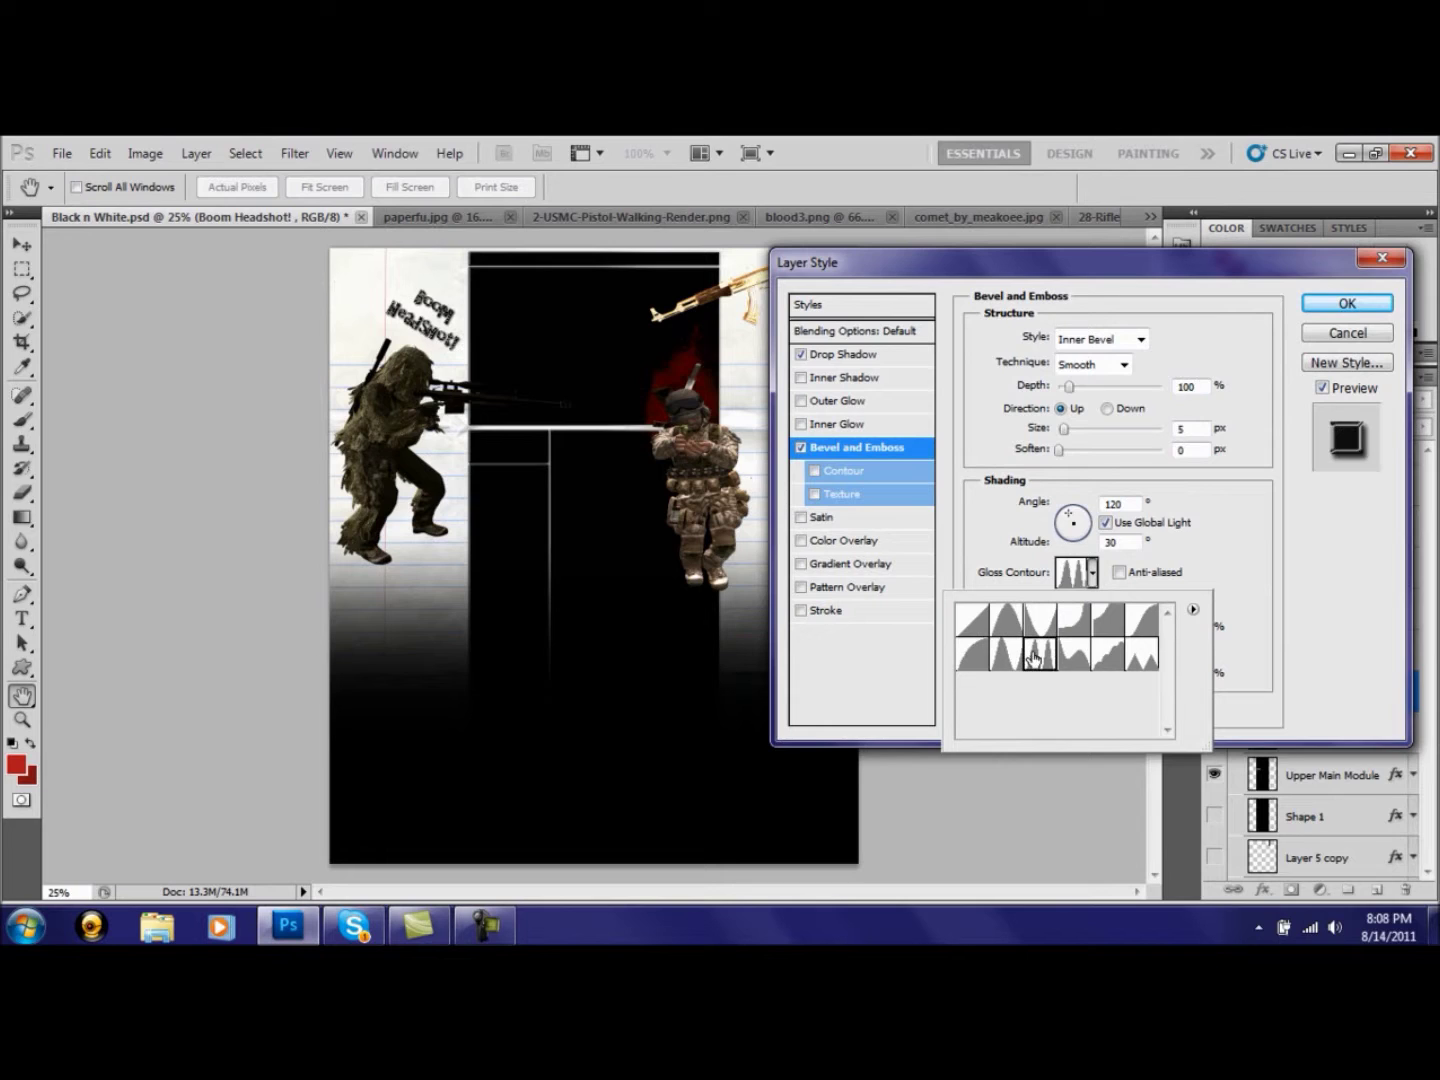
click(1321, 306)
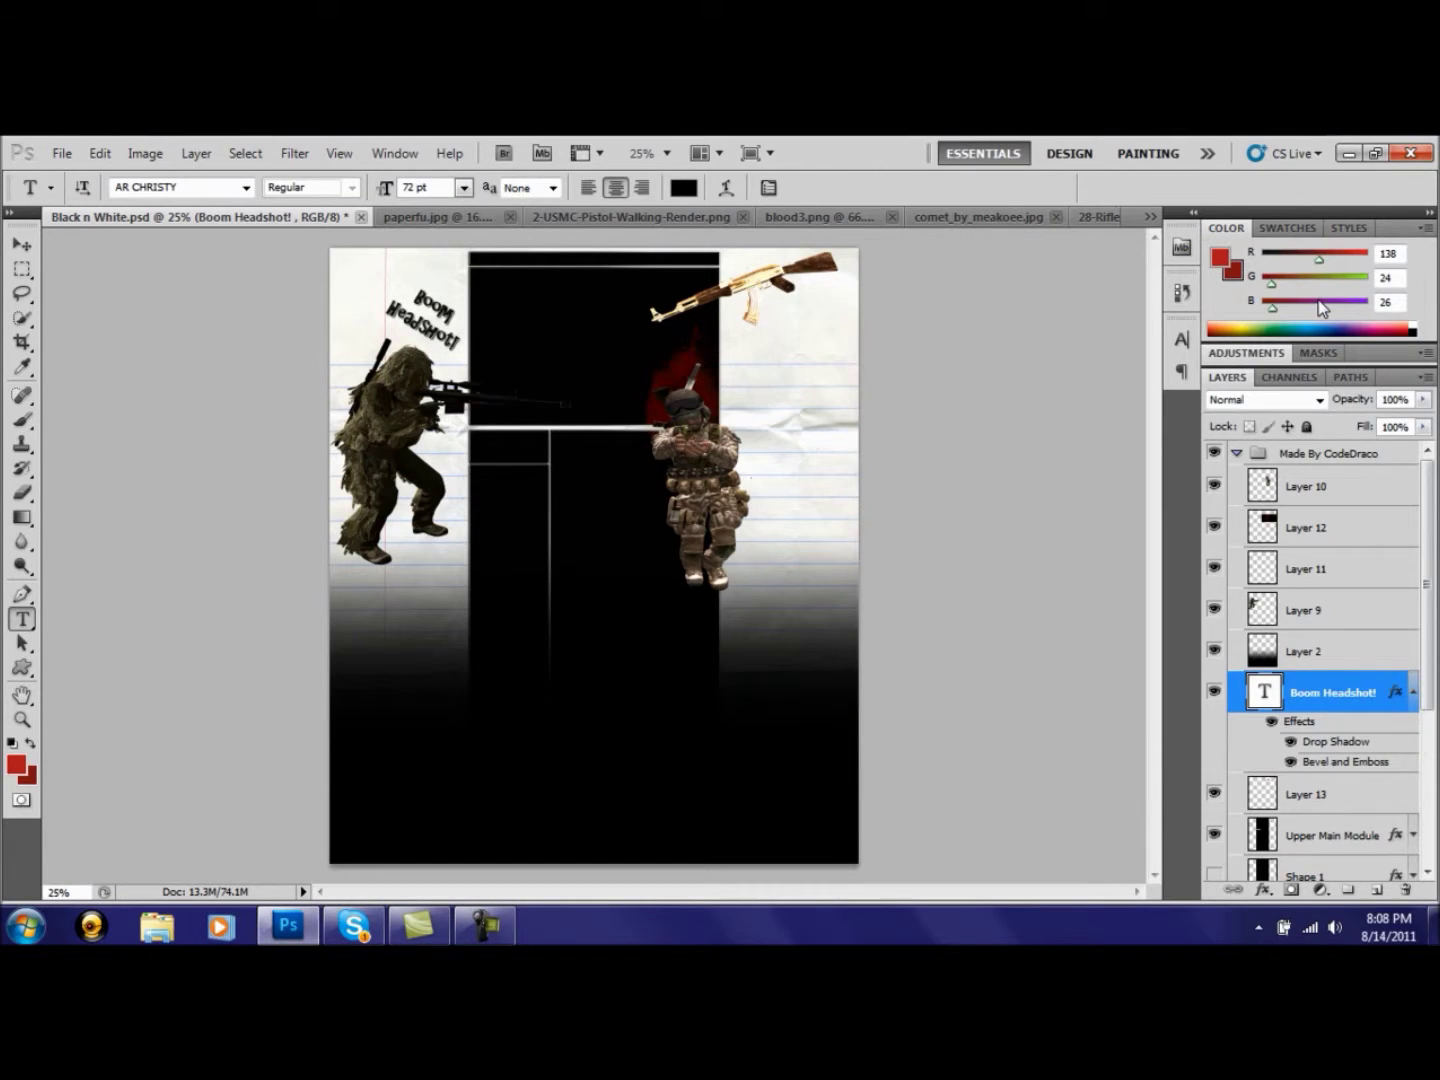
click(563, 435)
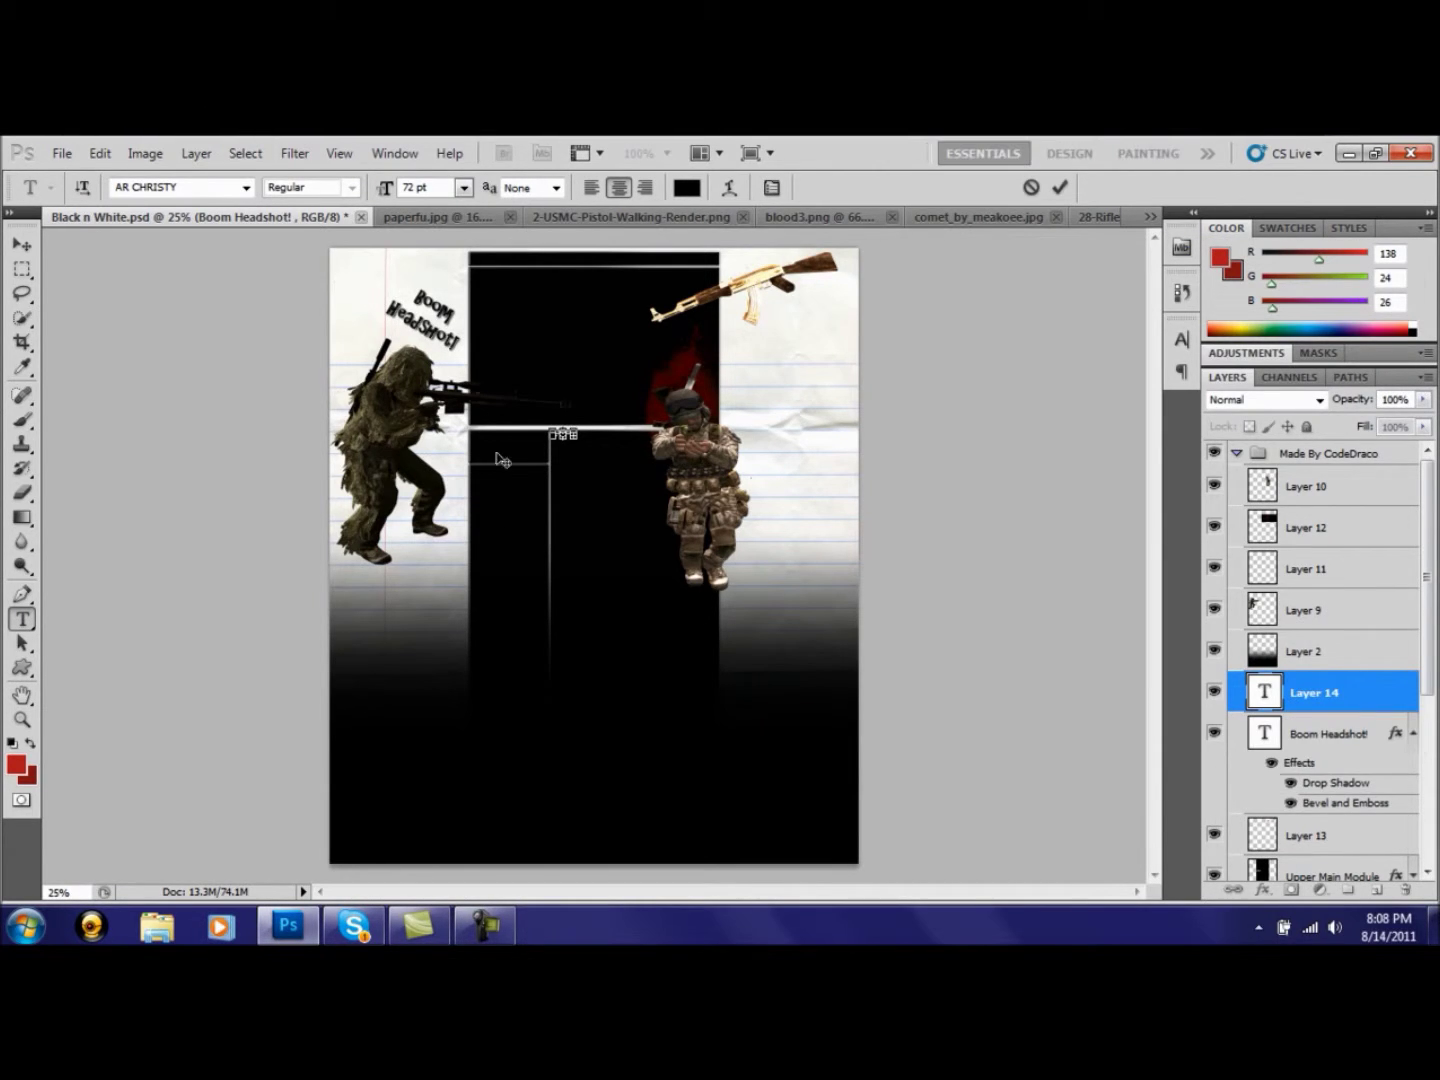
click(1364, 702)
key(Delete)
Add the text fatMan27 in bright red and place it on the white horizontal line between the two soldiers
click(567, 425)
click(687, 188)
click(548, 562)
click(765, 547)
drag(613, 418, 456, 616)
key(ctrl+a)
key(BackSpace)
click(687, 187)
click(765, 546)
text(FatMan27)
click(22, 245)
drag(421, 616, 585, 430)
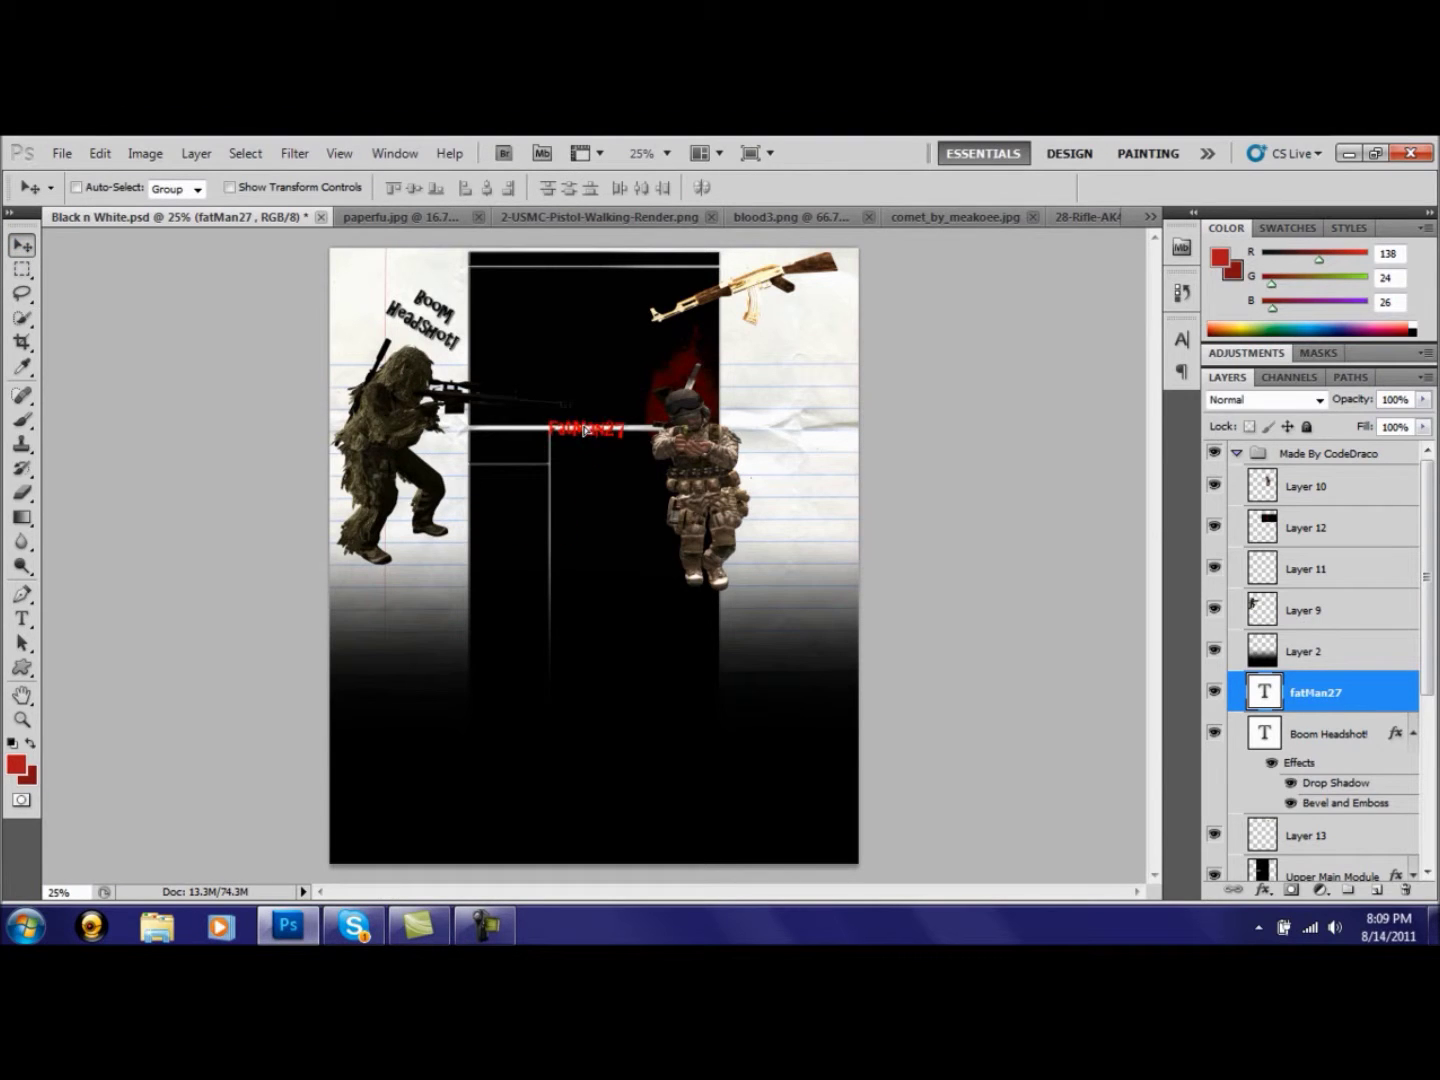
Give the fatMan27 text a Drop Shadow and a Bevel and Emboss with a cove-shaped gloss contour
double_click(1407, 706)
click(800, 354)
click(800, 446)
click(851, 447)
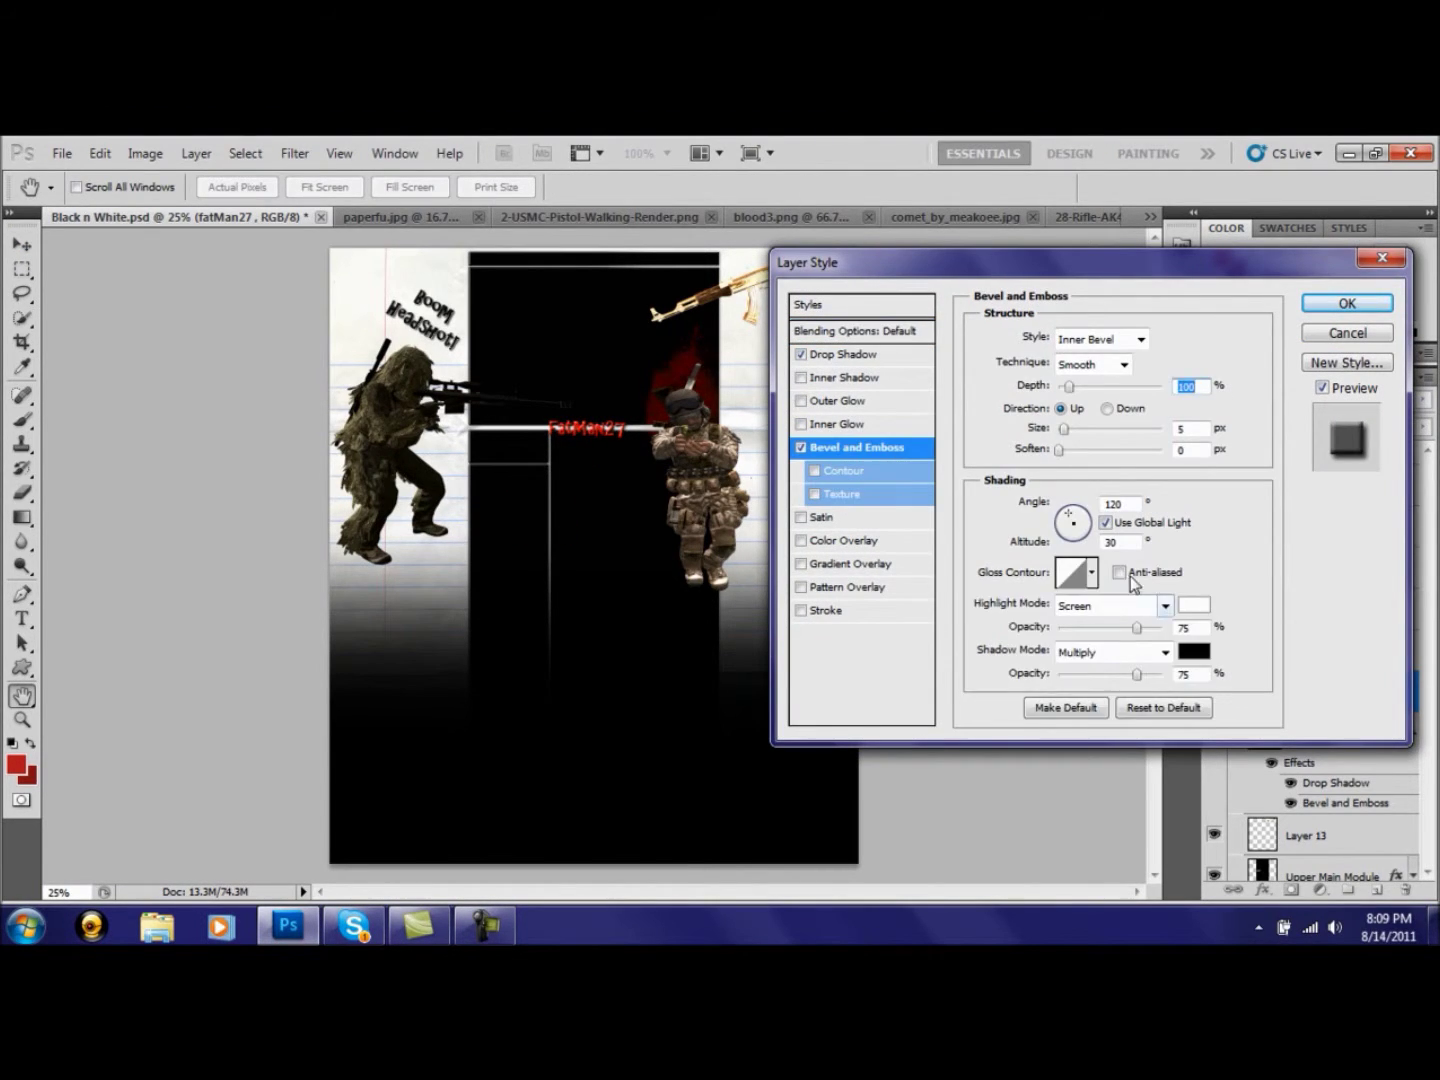
click(1092, 571)
click(1006, 620)
click(1050, 629)
click(1075, 622)
click(1349, 305)
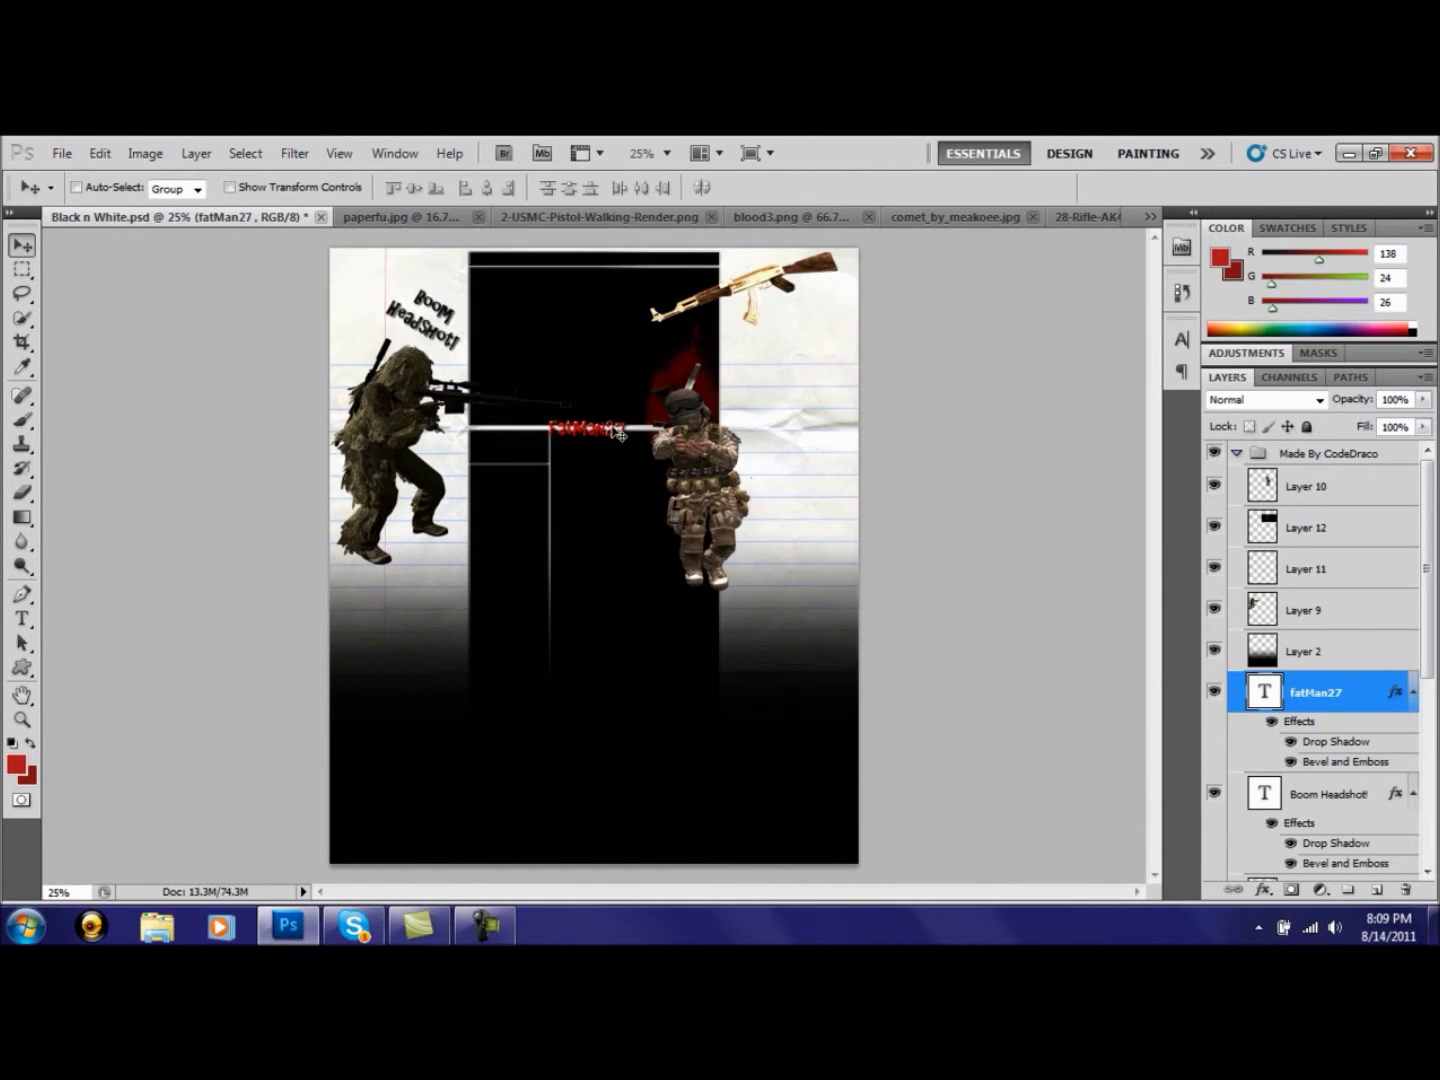
Rasterize the fatMan27 text layer and transform it in perspective so the lettering tapers from its first letter to its last
double_click(1290, 679)
key(Escape)
right_click(1319, 736)
click(1090, 518)
key(ctrl+t)
right_click(568, 424)
click(610, 562)
drag(551, 419, 550, 412)
drag(629, 440, 629, 433)
key(Return)
Move the sniper on Layer 9 and the Boom Headshot! text slightly inward toward the black panel
click(1247, 607)
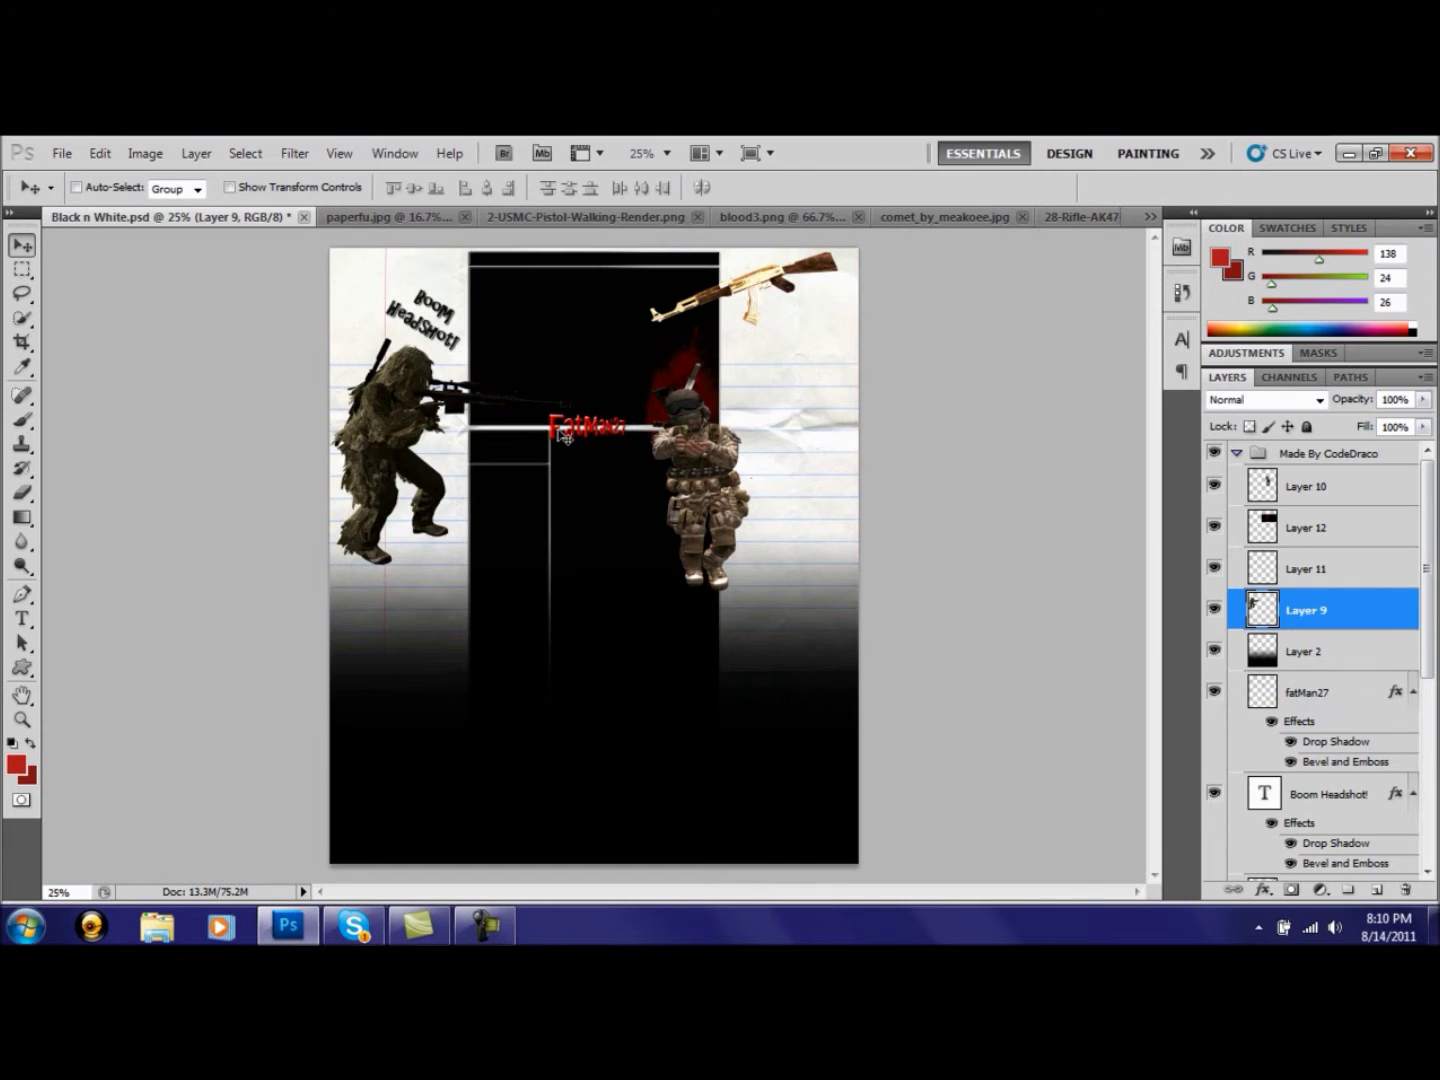
drag(429, 419, 469, 433)
click(1353, 812)
mouse_move(433, 336)
mouse_down()
mouse_move(471, 340)
mouse_move(454, 340)
mouse_up()
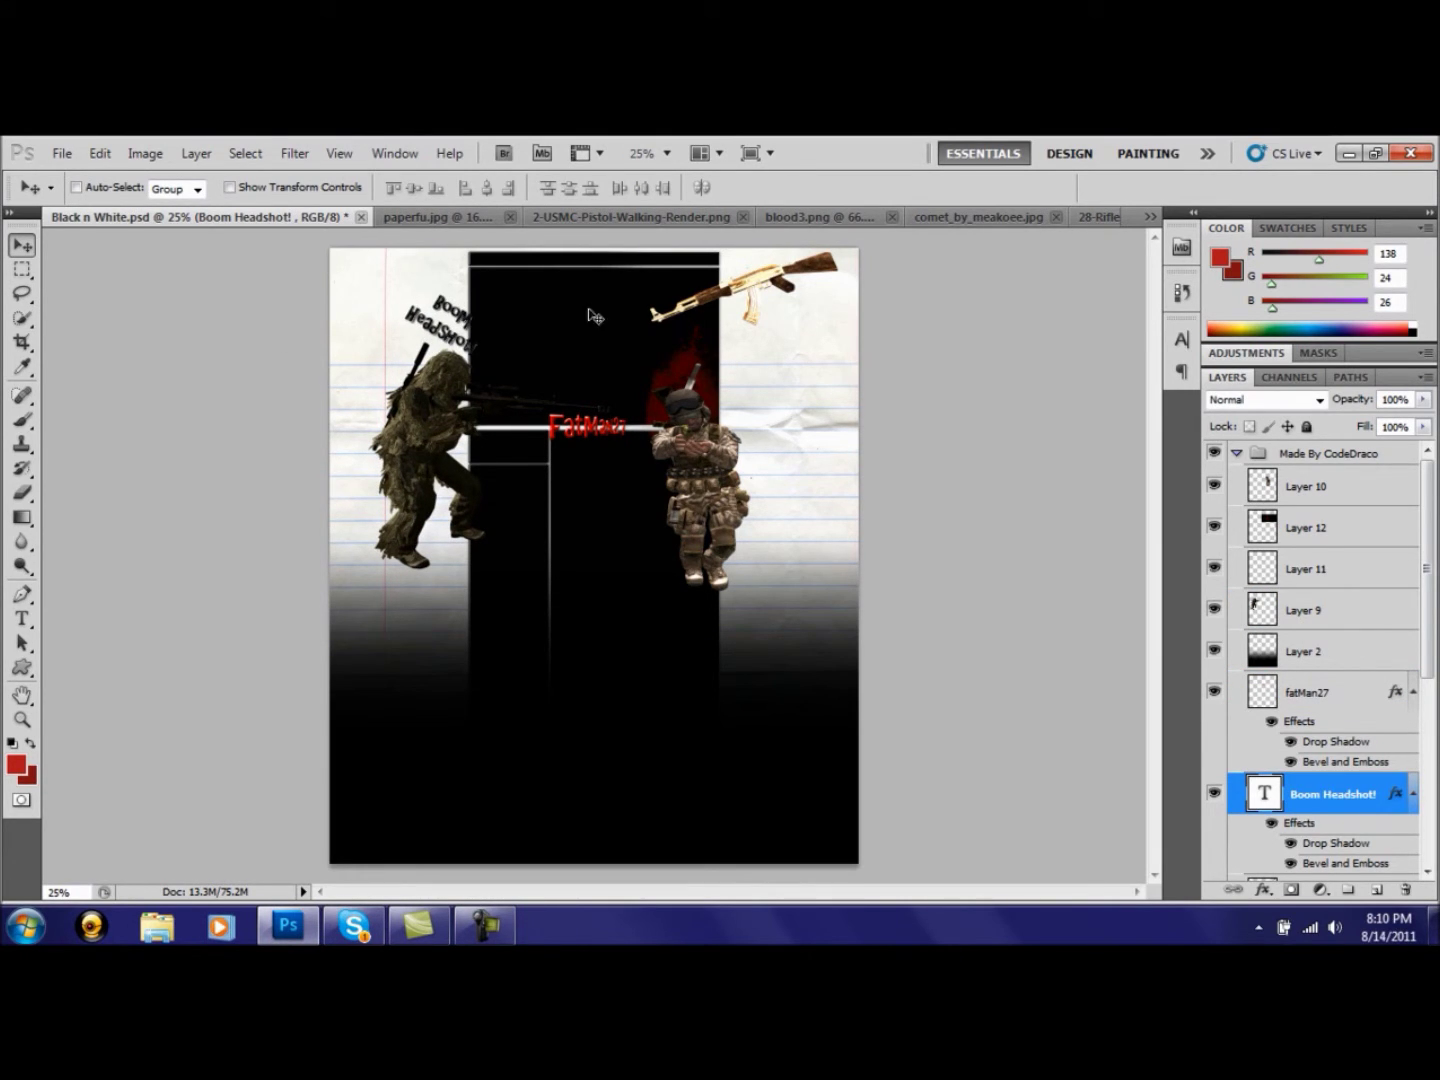